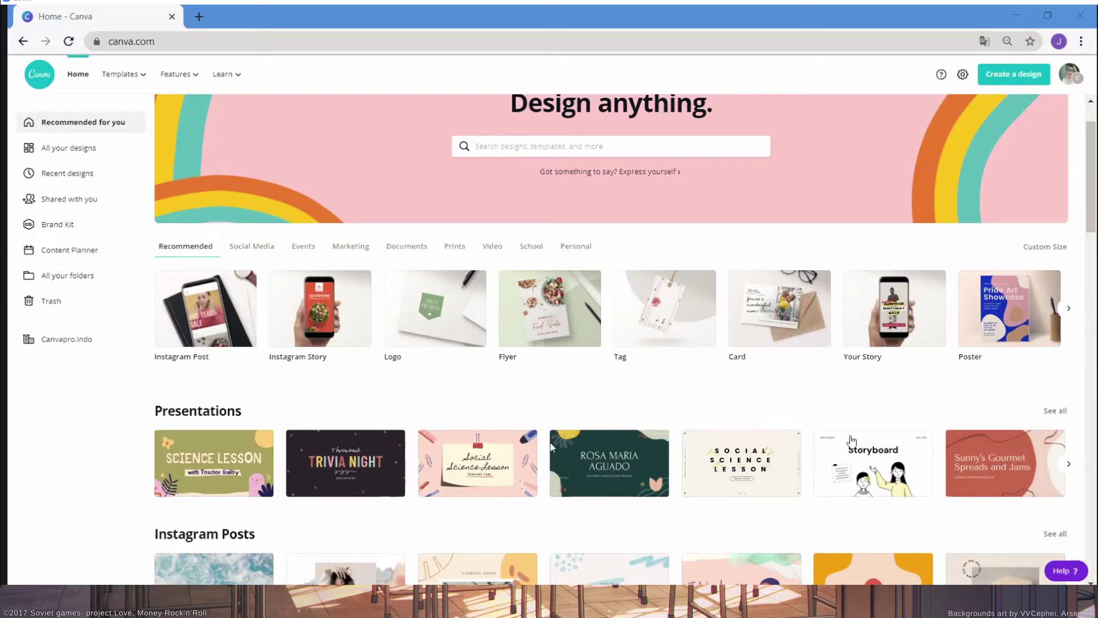
Look through the recommended design types and the presentation, Instagram post and poster templates on the home page.
scroll(242, 207, down, 1)
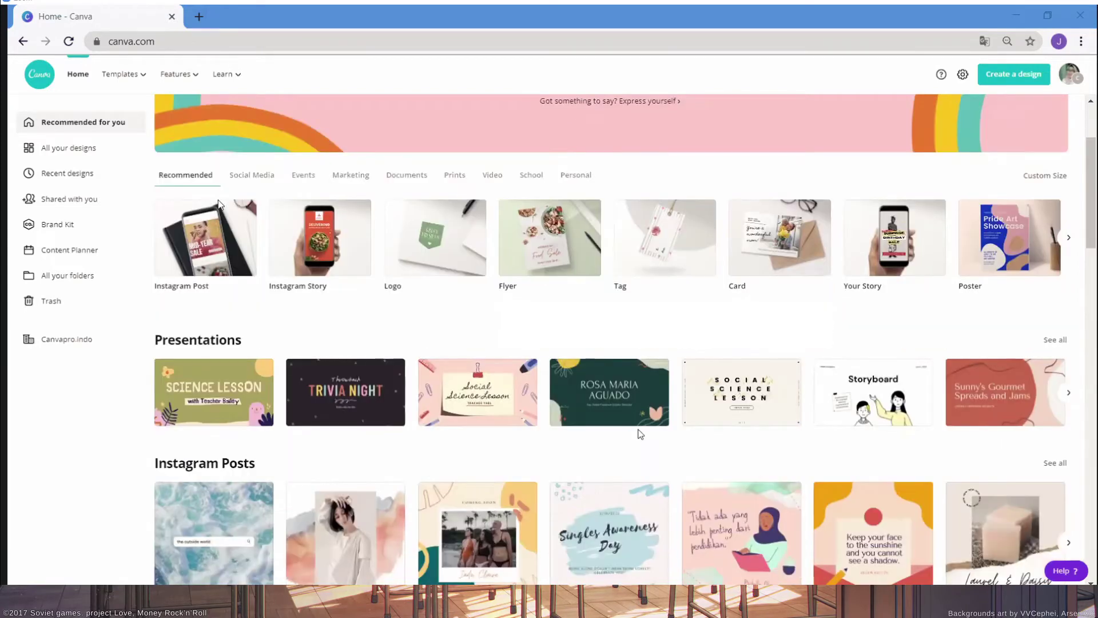
scroll(218, 204, down, 2)
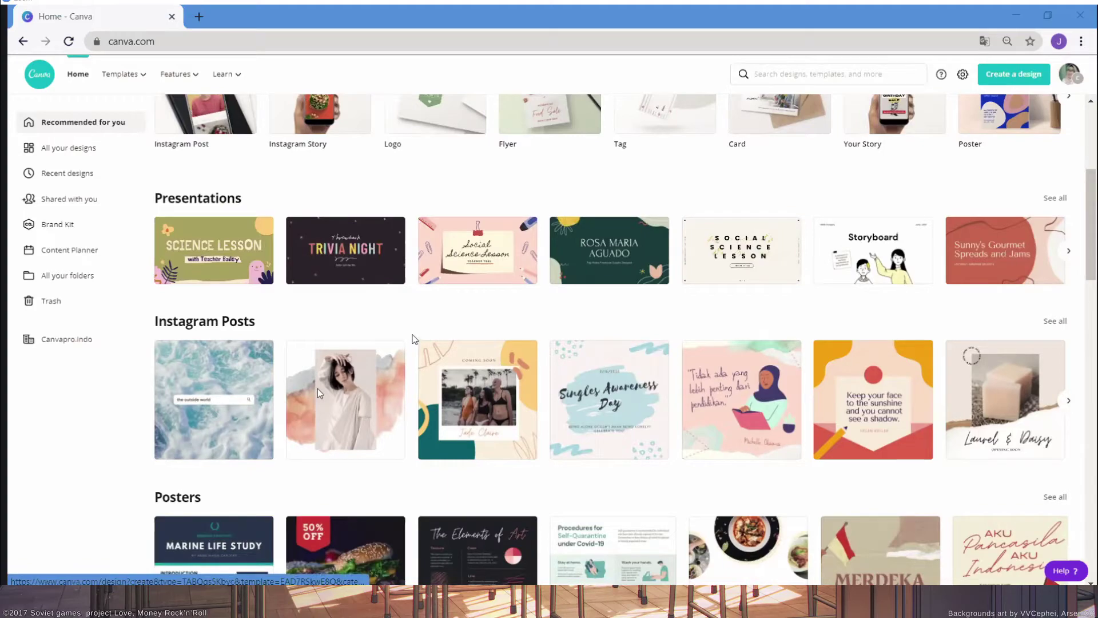
scroll(319, 393, up, 1)
scroll(302, 326, up, 3)
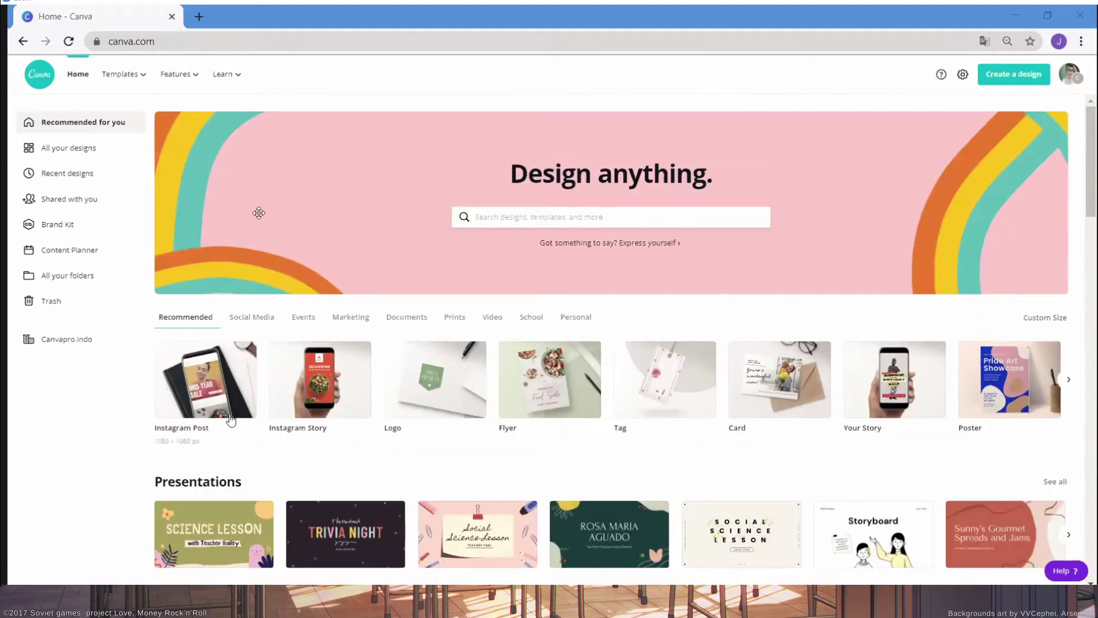
scroll(231, 419, down, 2)
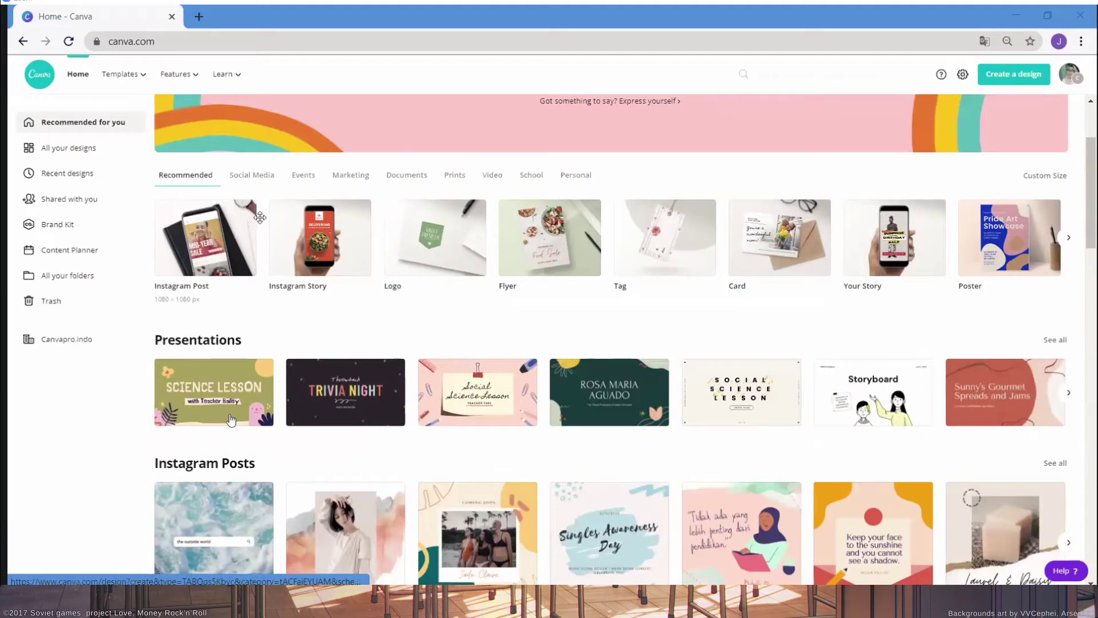
scroll(230, 419, down, 2)
scroll(231, 420, up, 1)
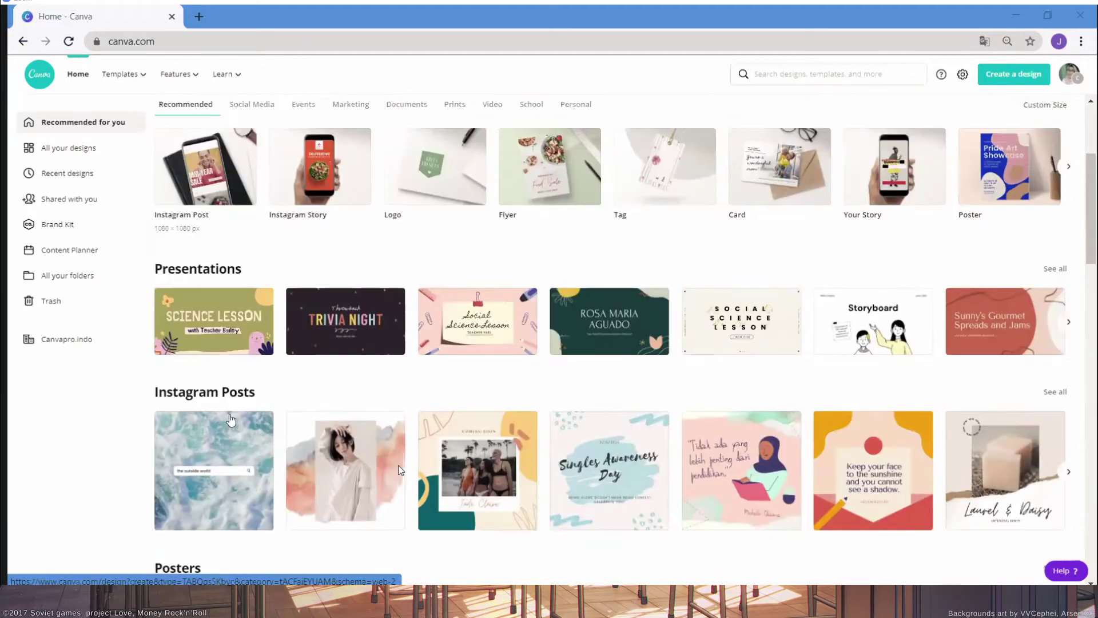
scroll(248, 467, up, 3)
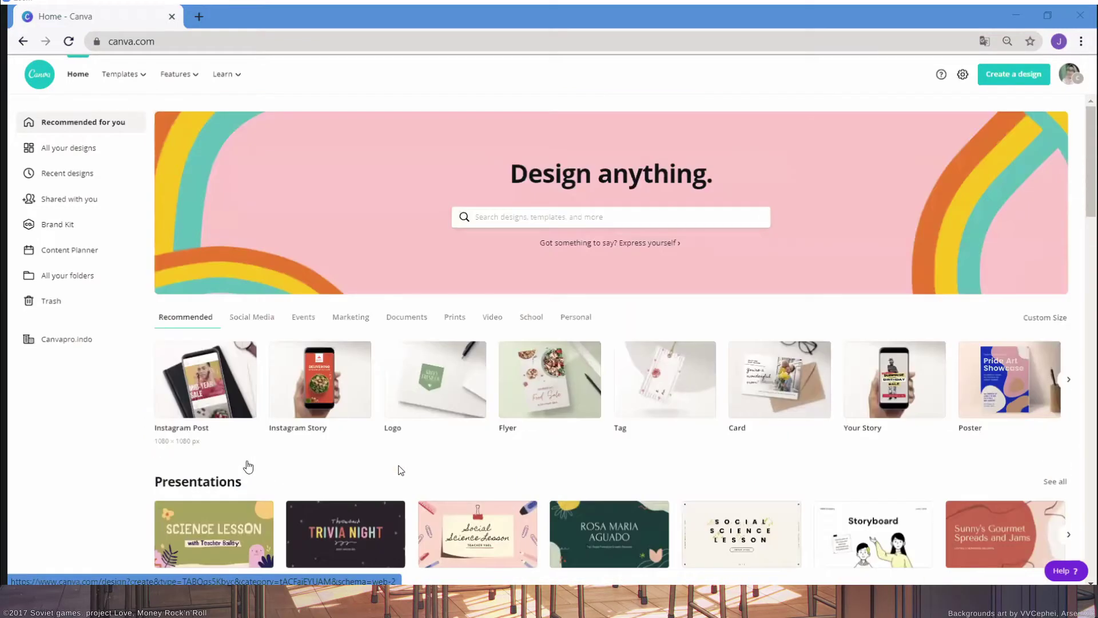
Search the designs for "video" and open the suggested Video design type.
click(530, 218)
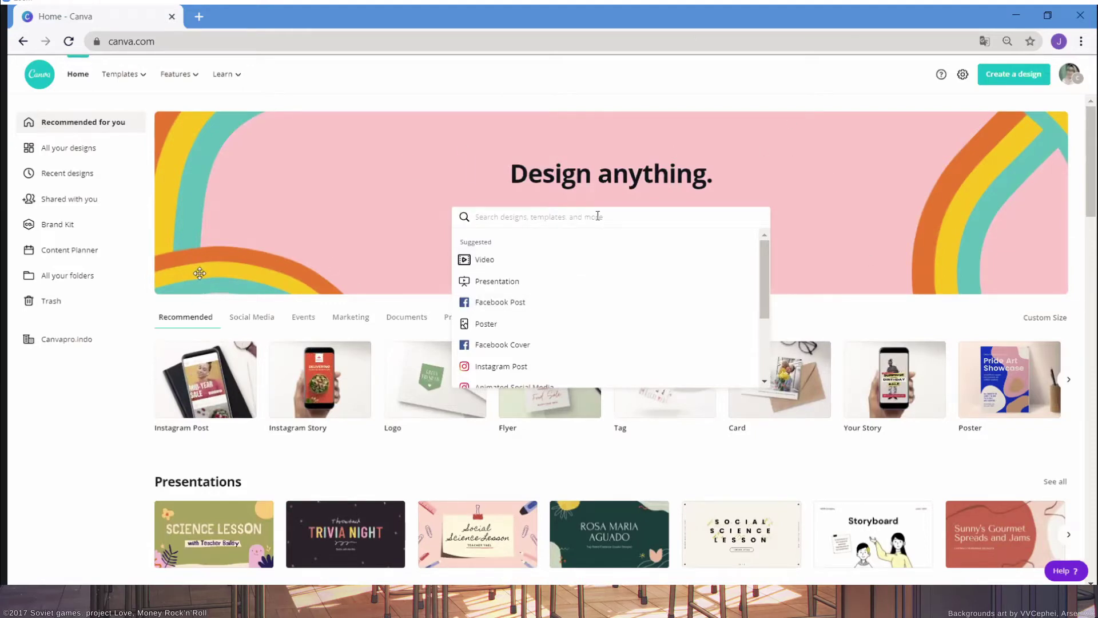
text(vid)
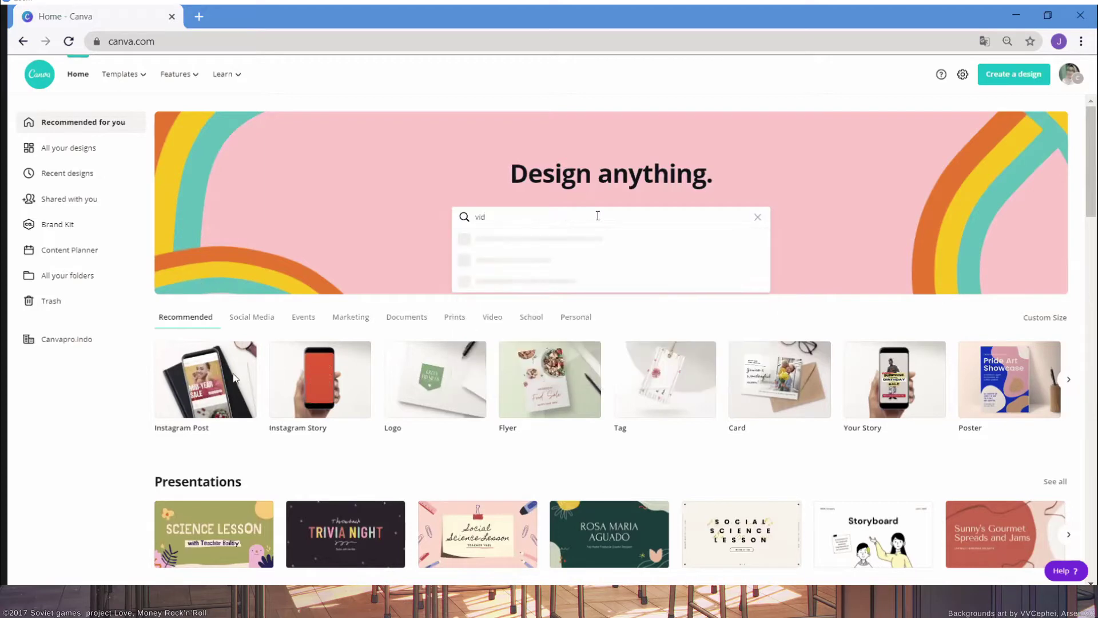
text(eo)
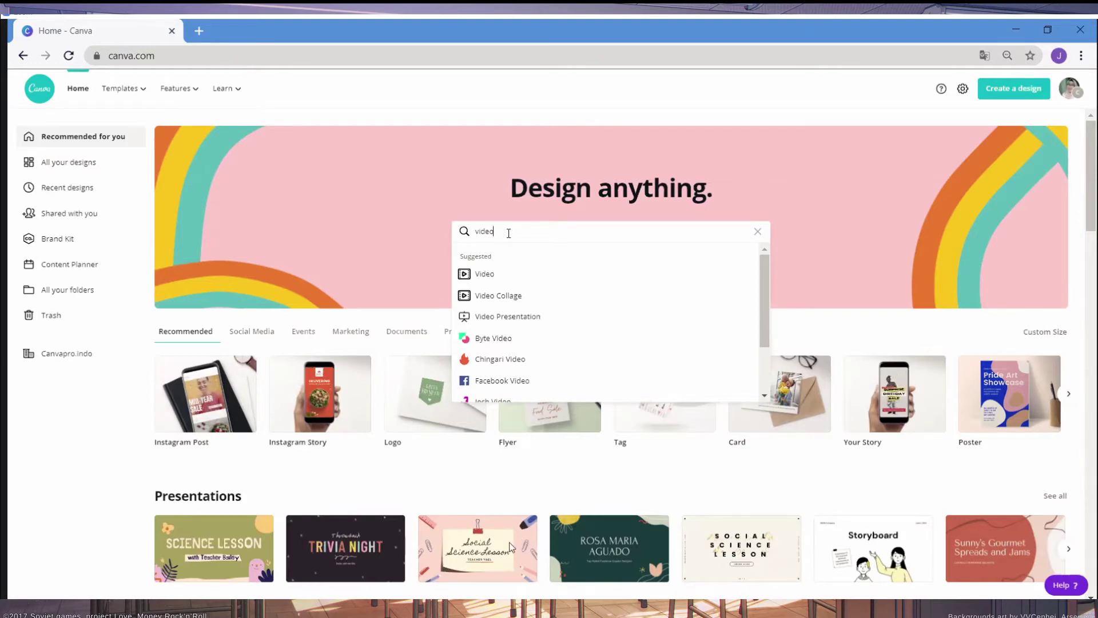
click(488, 275)
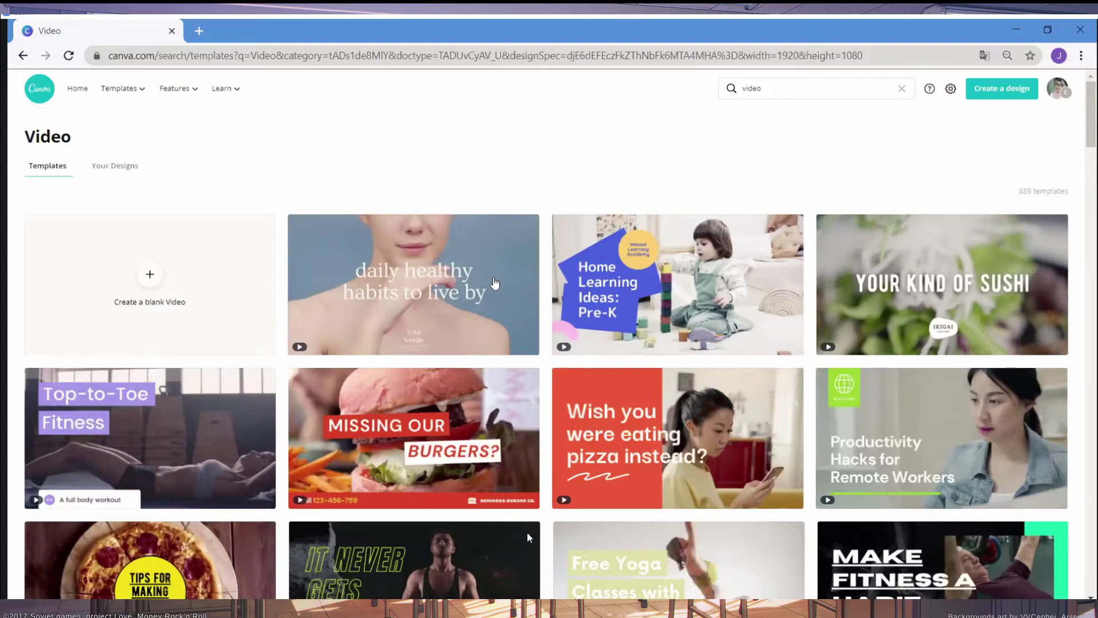
Look through the ready-made video templates in the search results.
scroll(501, 312, down, 1)
scroll(500, 313, down, 1)
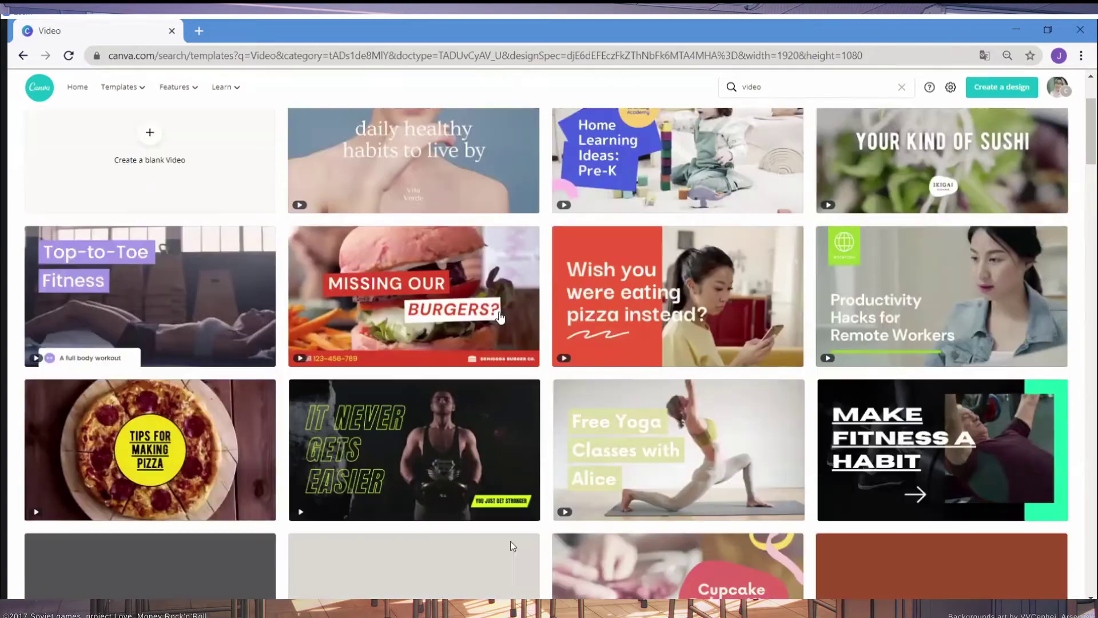
scroll(500, 316, down, 6)
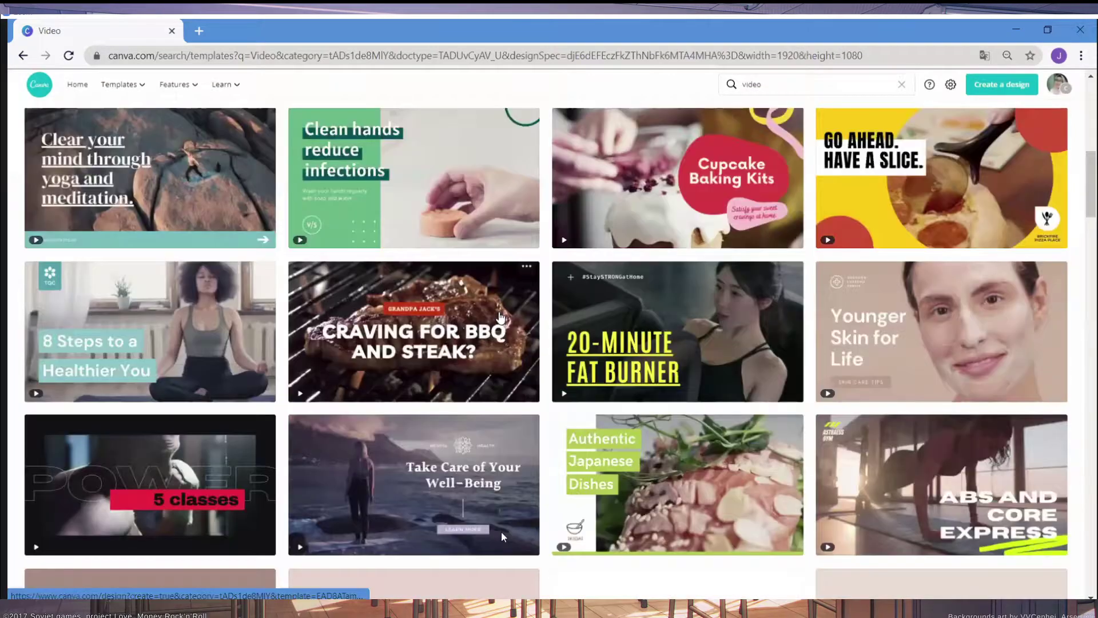
scroll(501, 316, down, 9)
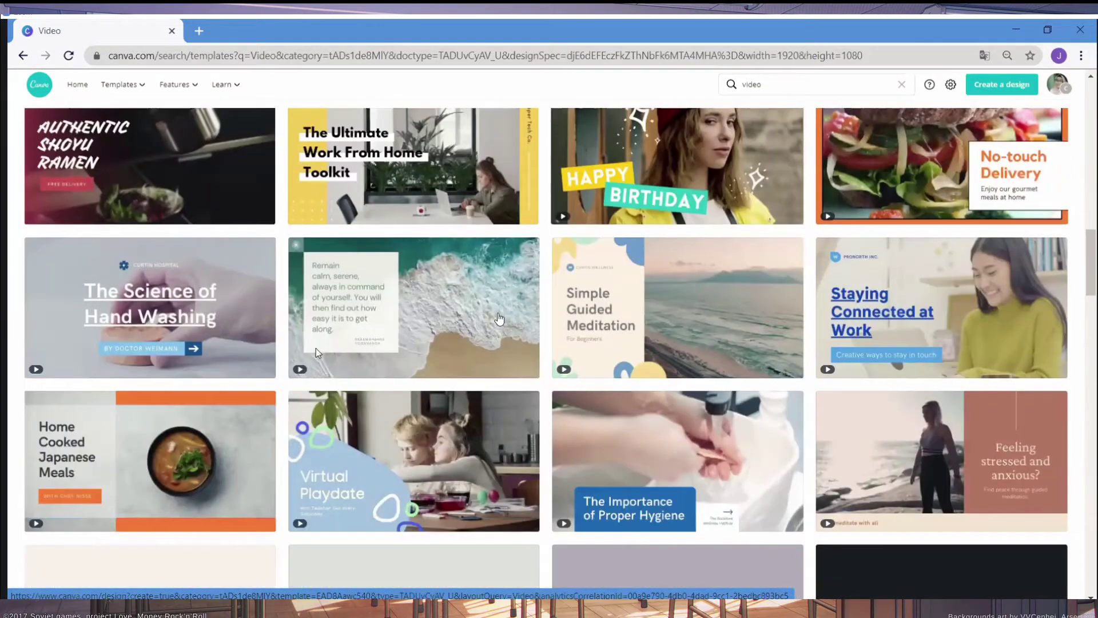
scroll(500, 319, down, 2)
scroll(499, 319, down, 4)
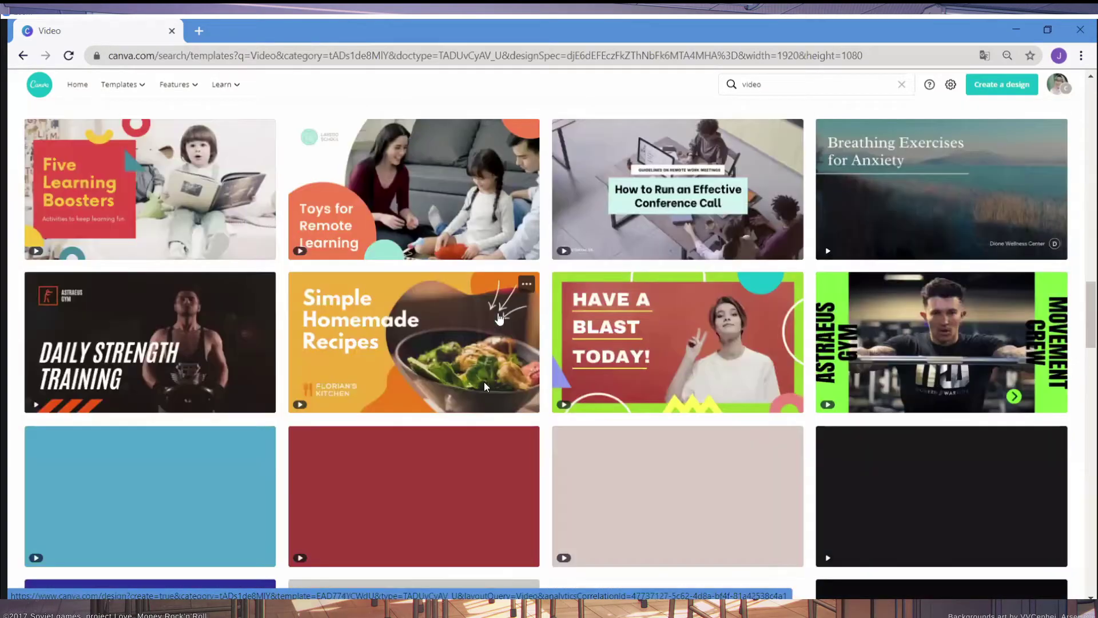
scroll(500, 320, down, 3)
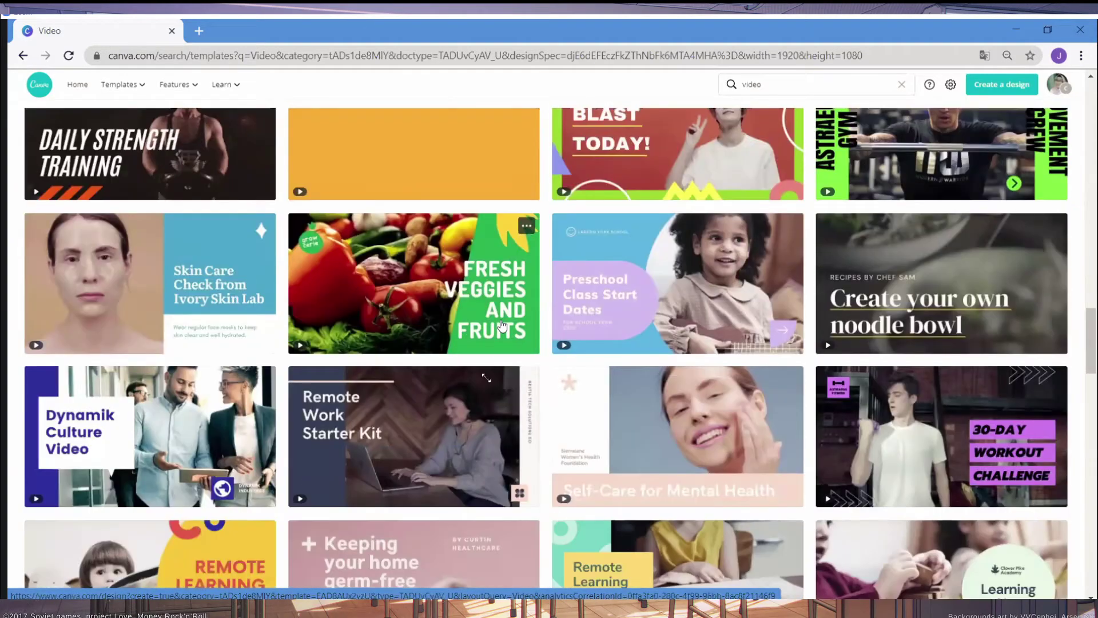
Return to the start of the video results and create a blank video design.
scroll(501, 322, up, 5)
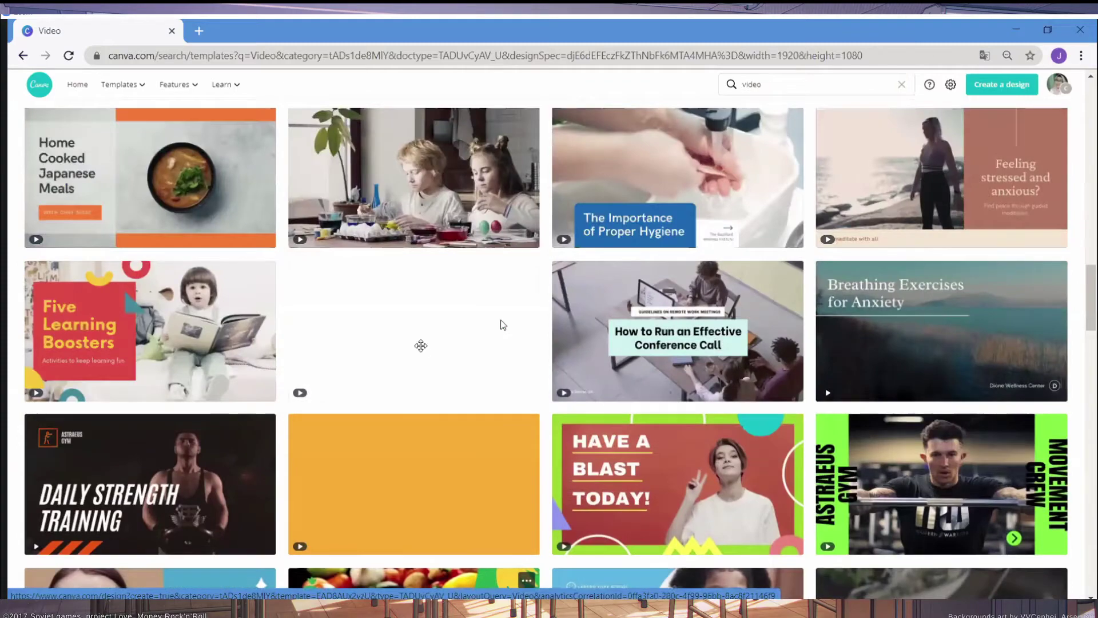
scroll(502, 324, up, 9)
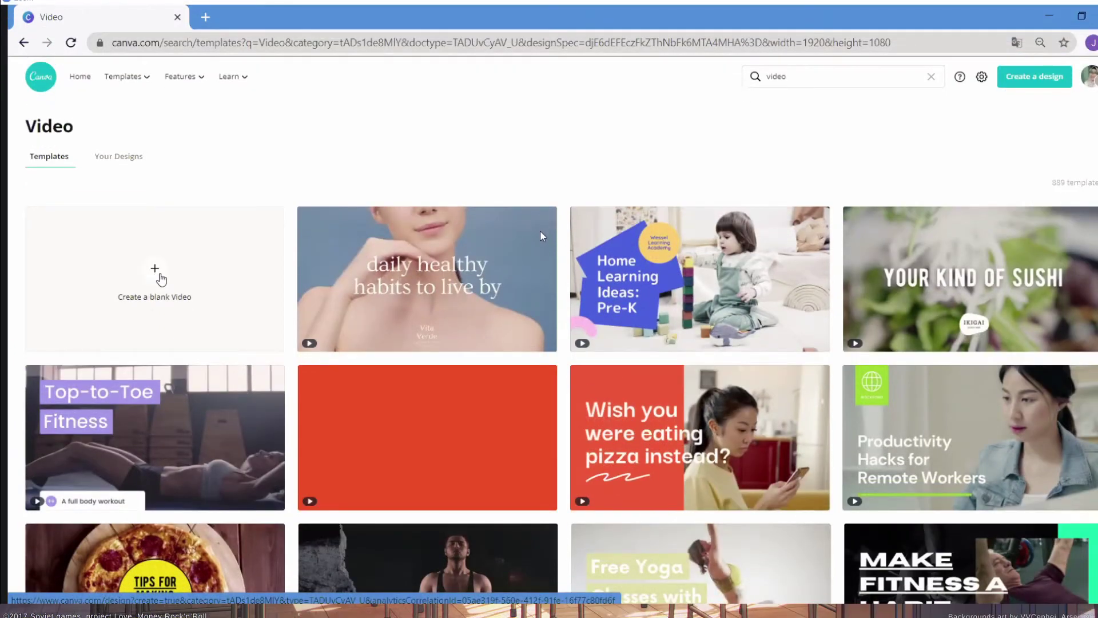
click(160, 277)
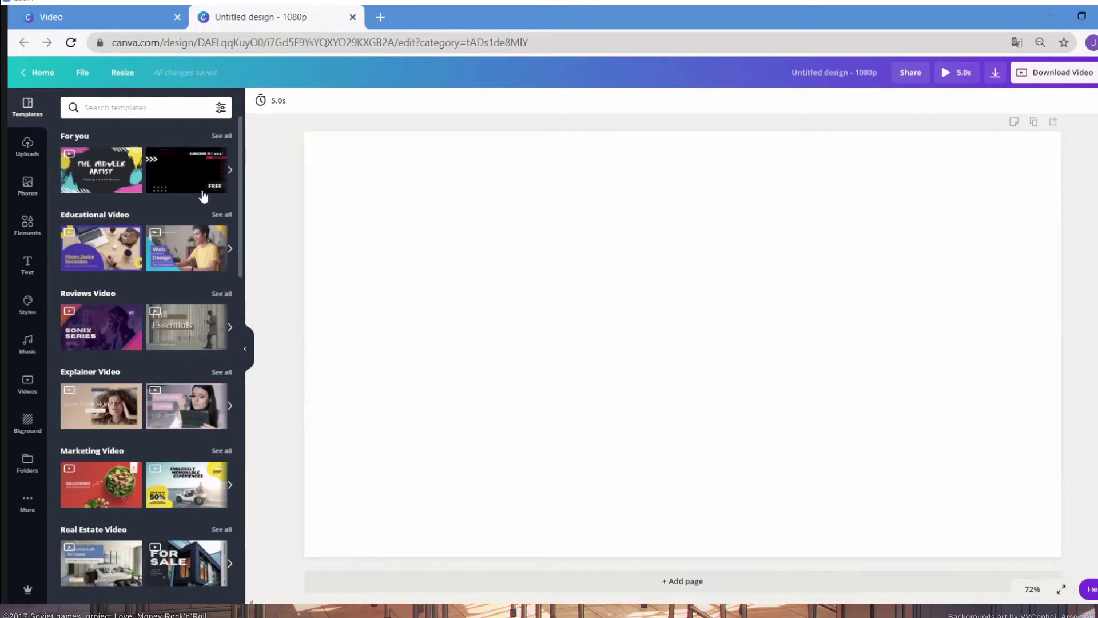
Examine the video template categories and the full list of template results available for the blank design.
scroll(203, 197, down, 6)
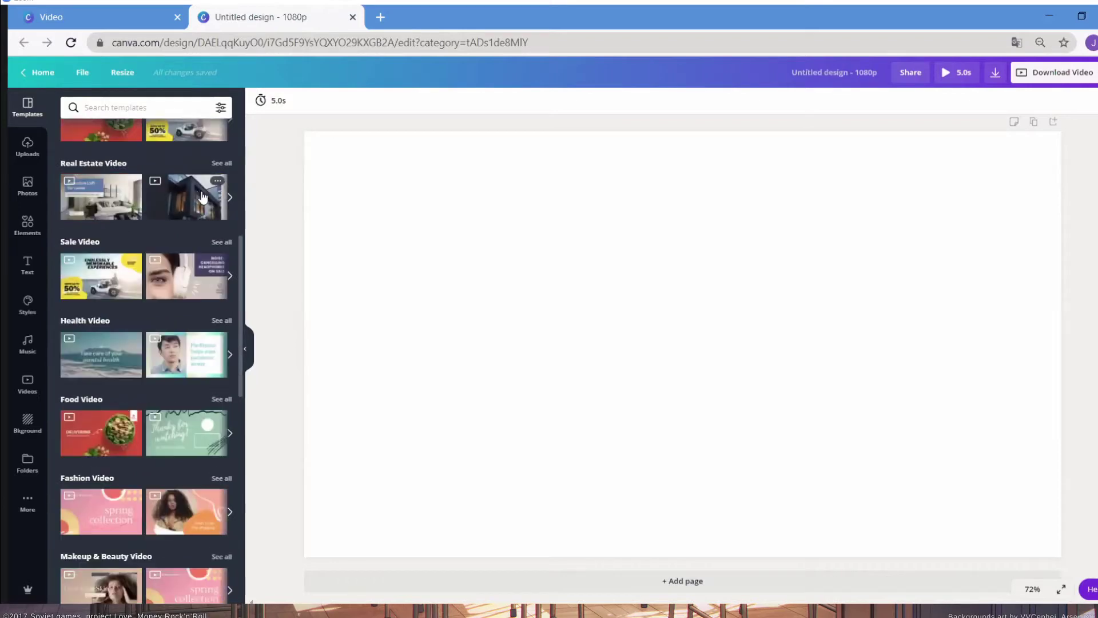
scroll(202, 196, down, 3)
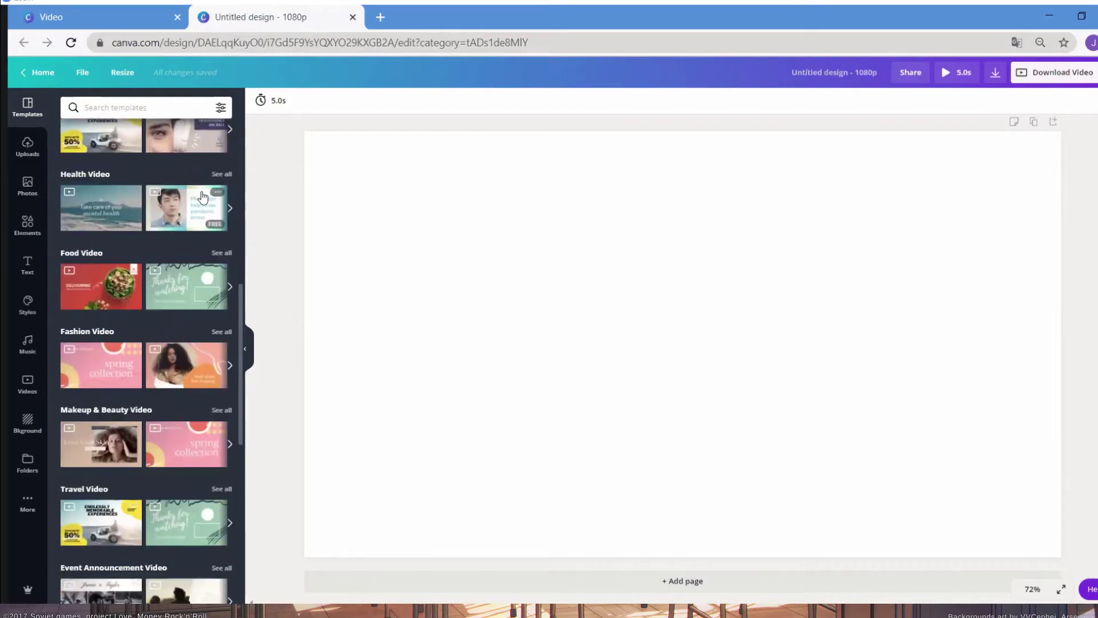
scroll(200, 205, down, 1)
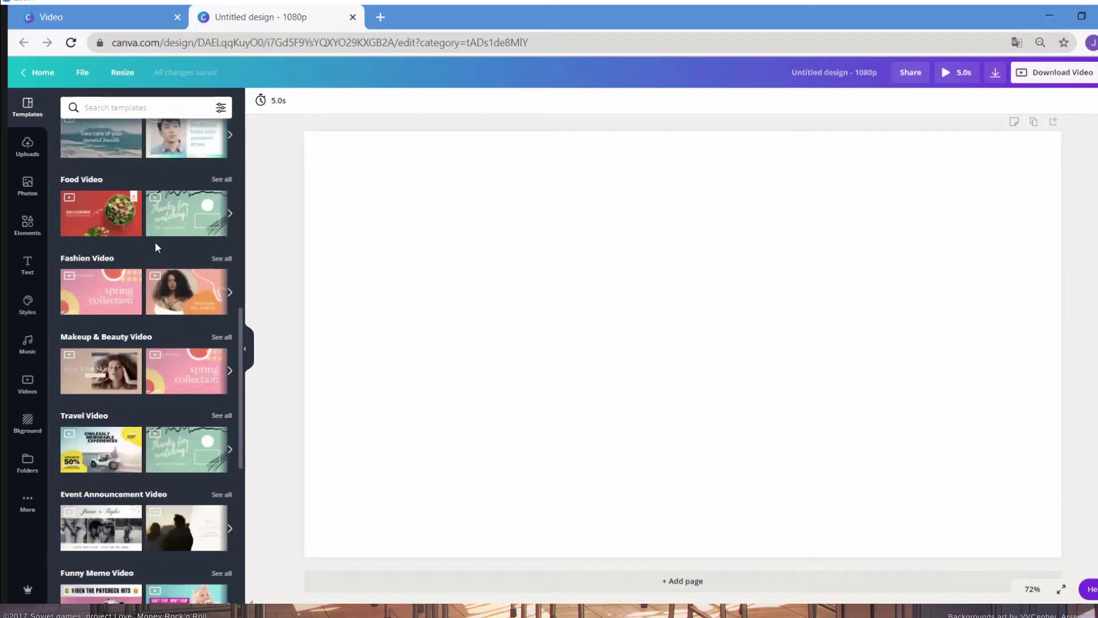
scroll(156, 246, down, 5)
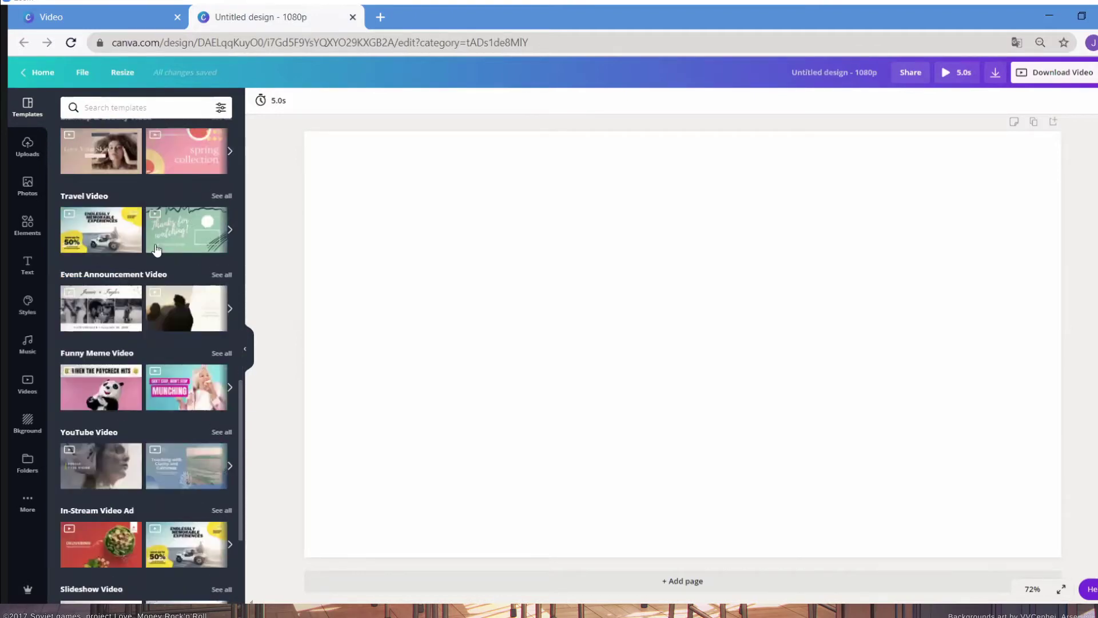
scroll(156, 254, down, 2)
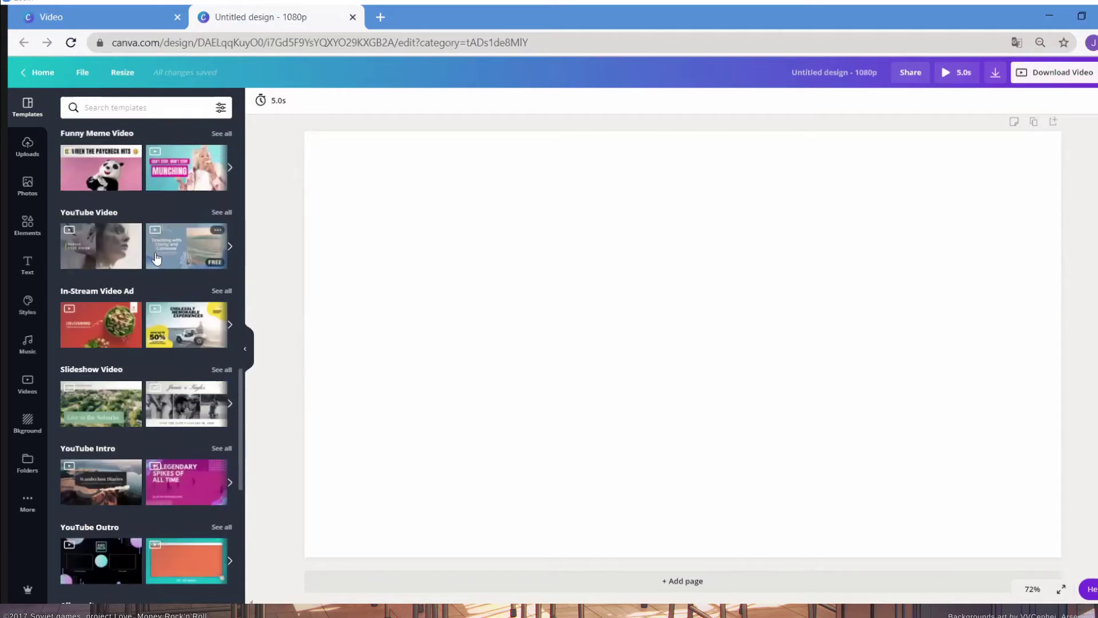
scroll(156, 258, down, 8)
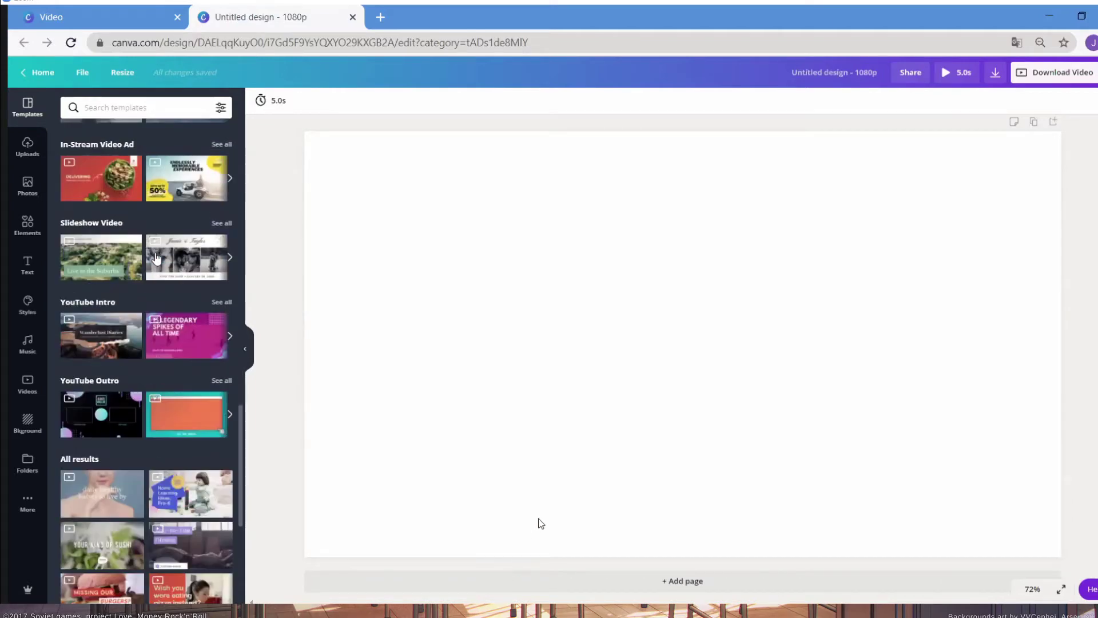
scroll(158, 263, down, 4)
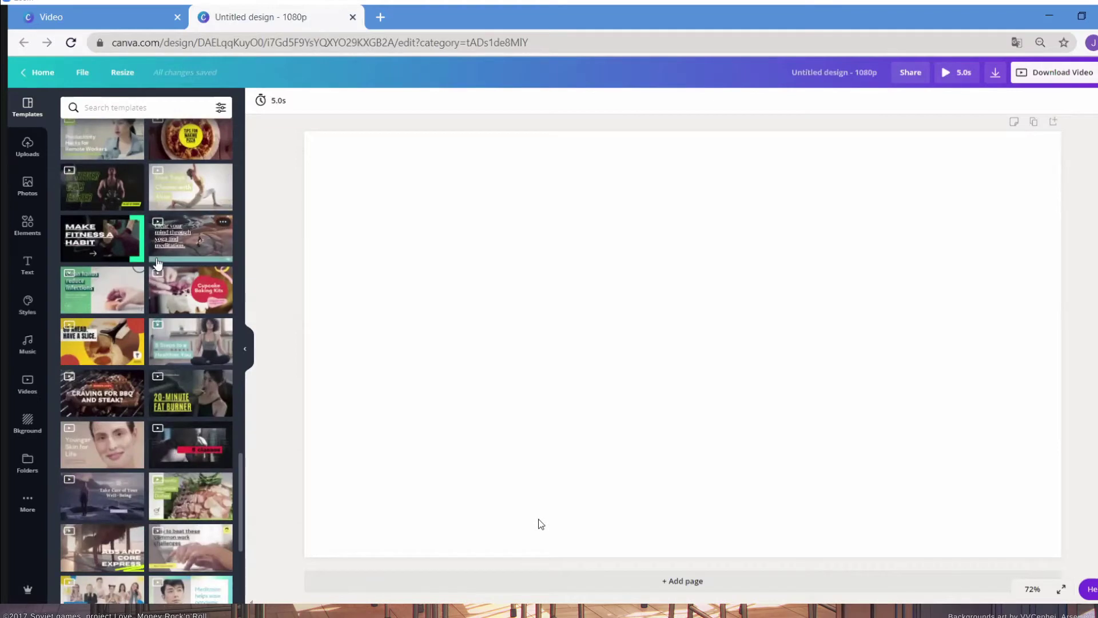
scroll(158, 263, down, 4)
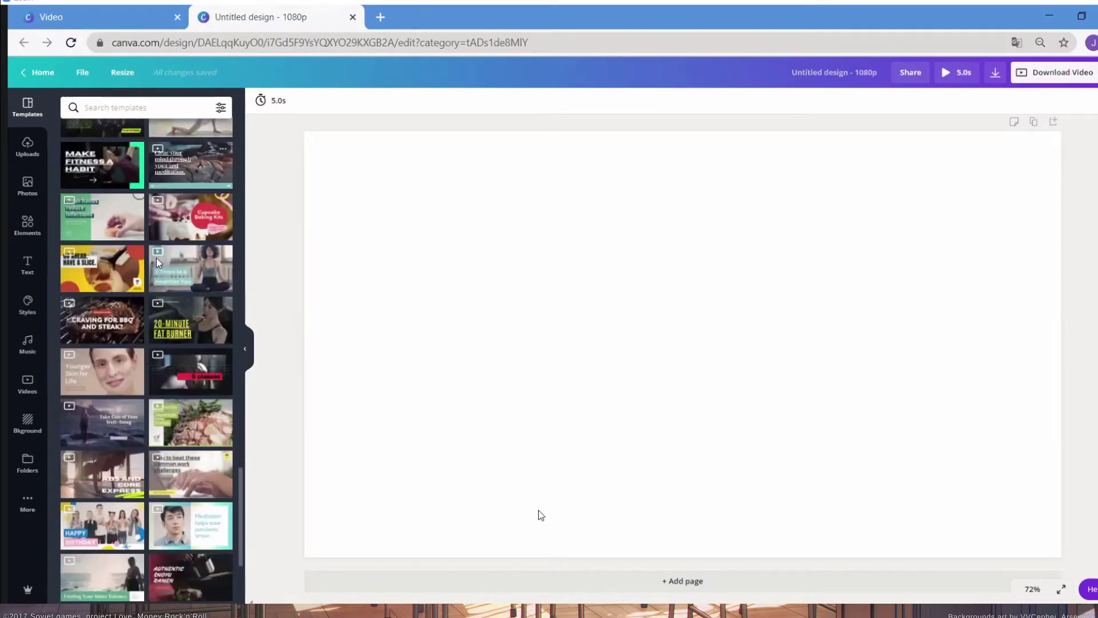
scroll(159, 263, down, 3)
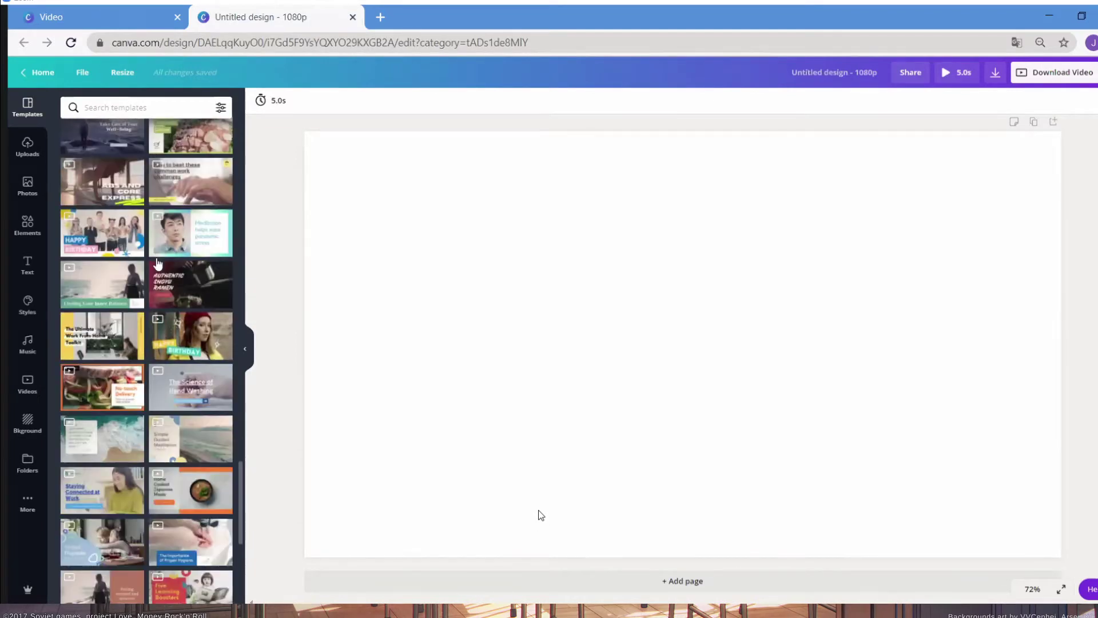
scroll(158, 263, down, 3)
scroll(158, 263, down, 3)
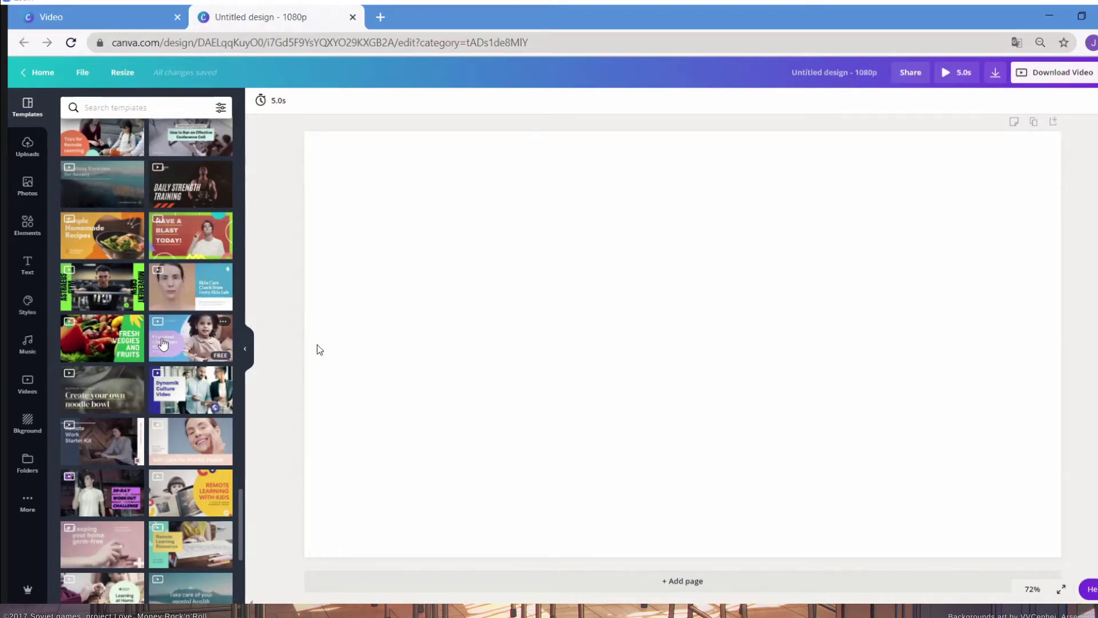
scroll(162, 341, down, 1)
scroll(163, 342, down, 6)
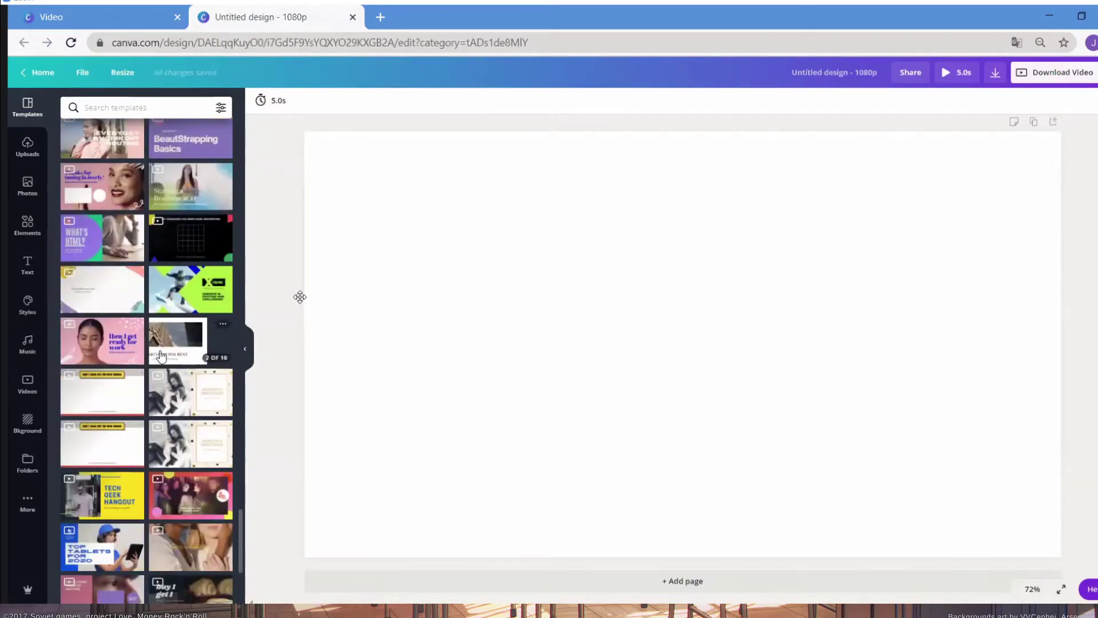
scroll(162, 357, down, 5)
scroll(161, 361, up, 5)
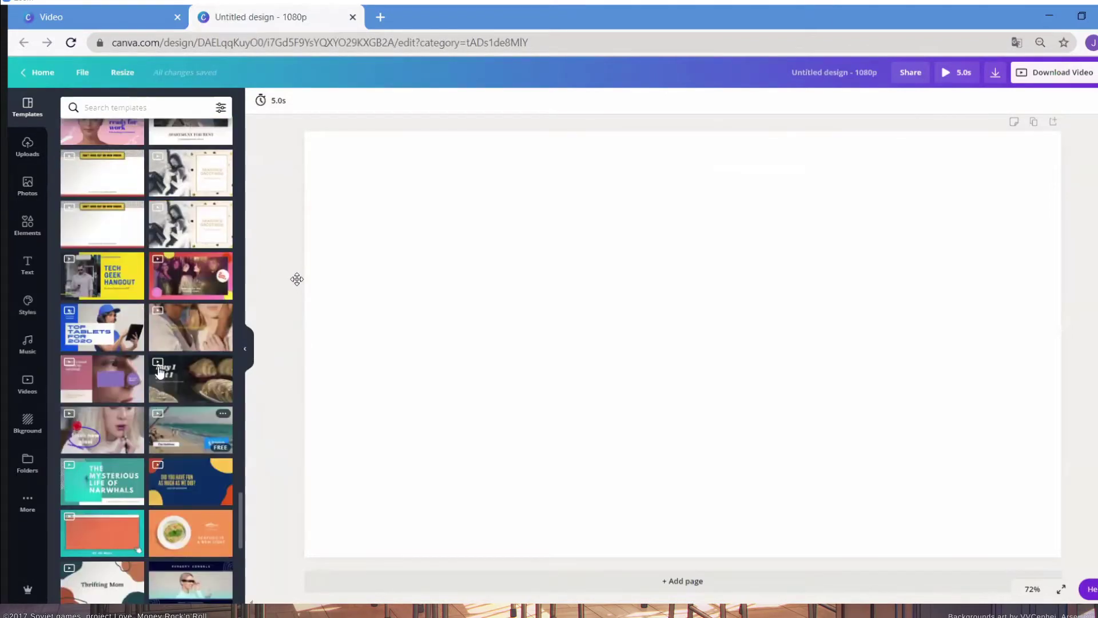
scroll(160, 374, up, 5)
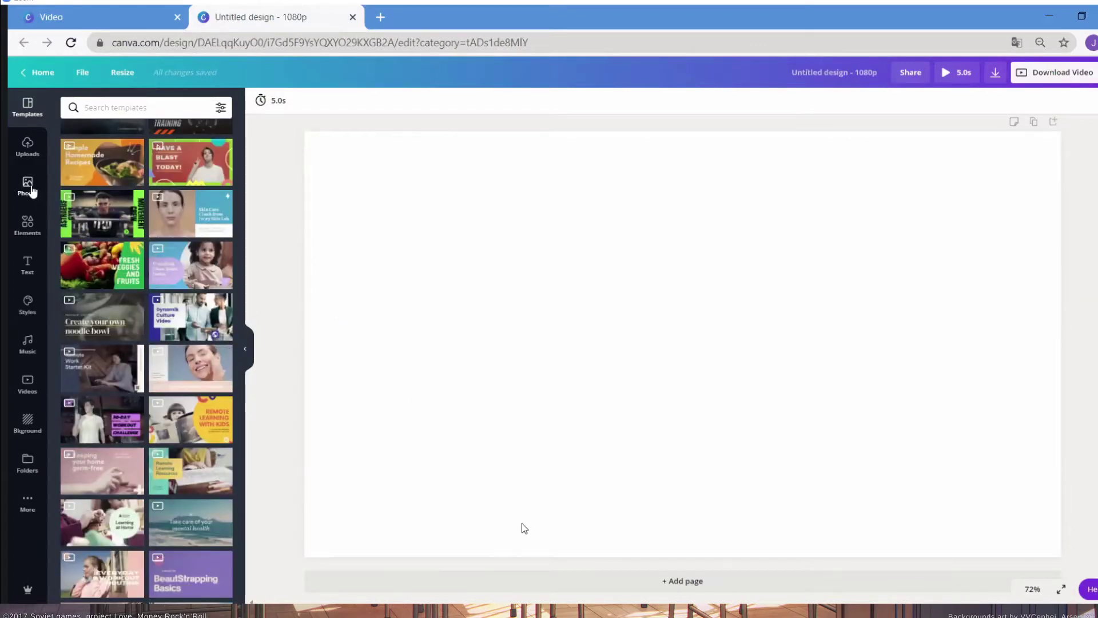
Look through the trending stock photos, then return to the template collection.
click(27, 186)
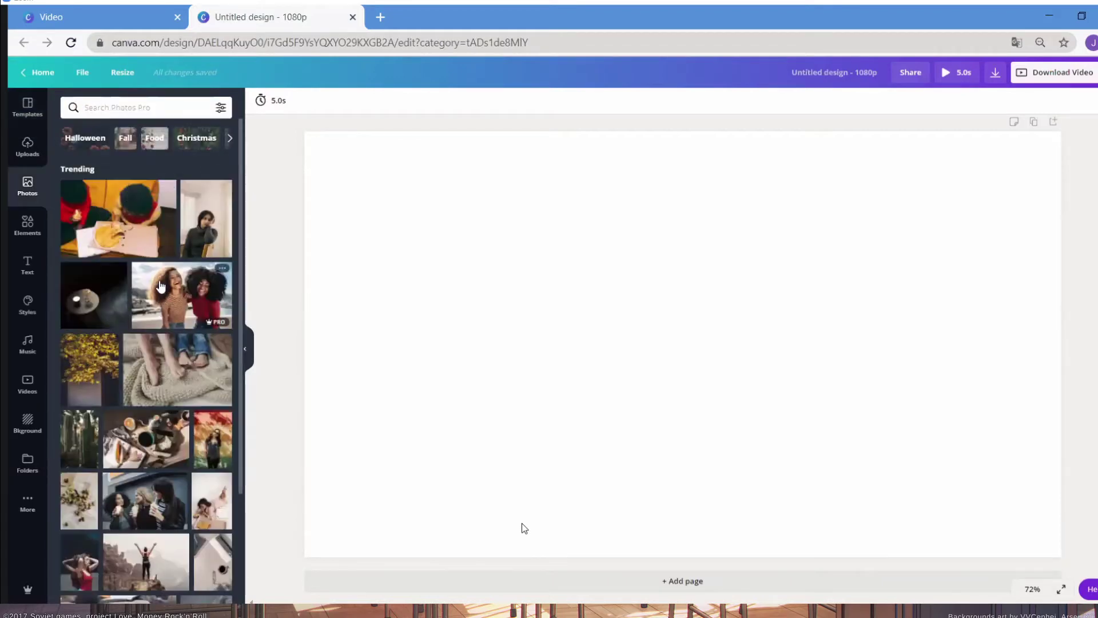
scroll(159, 283, down, 4)
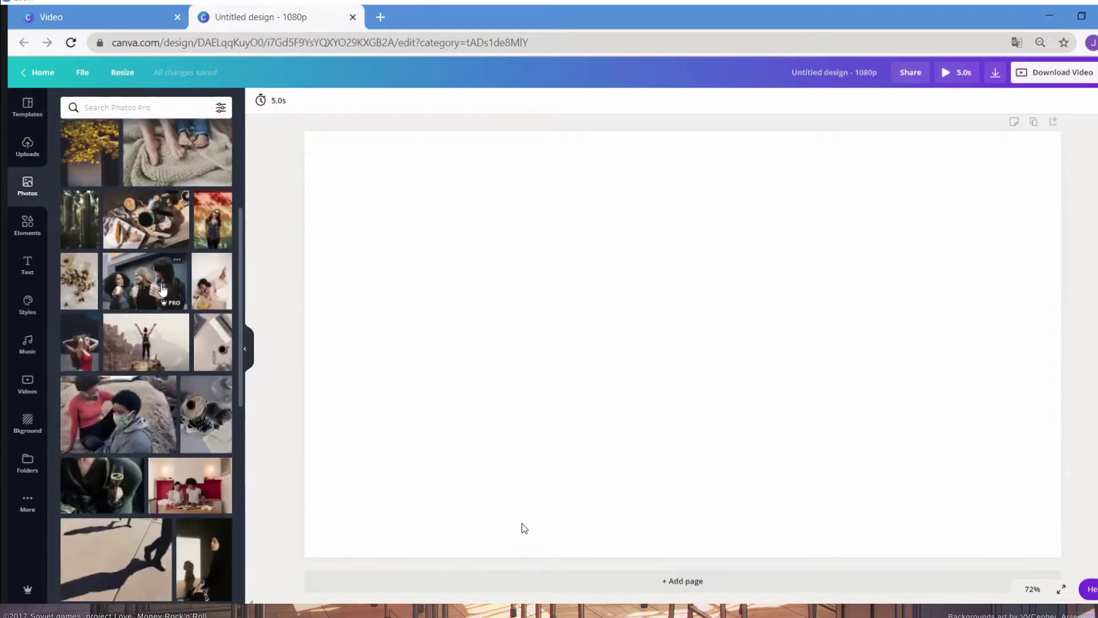
scroll(166, 308, down, 5)
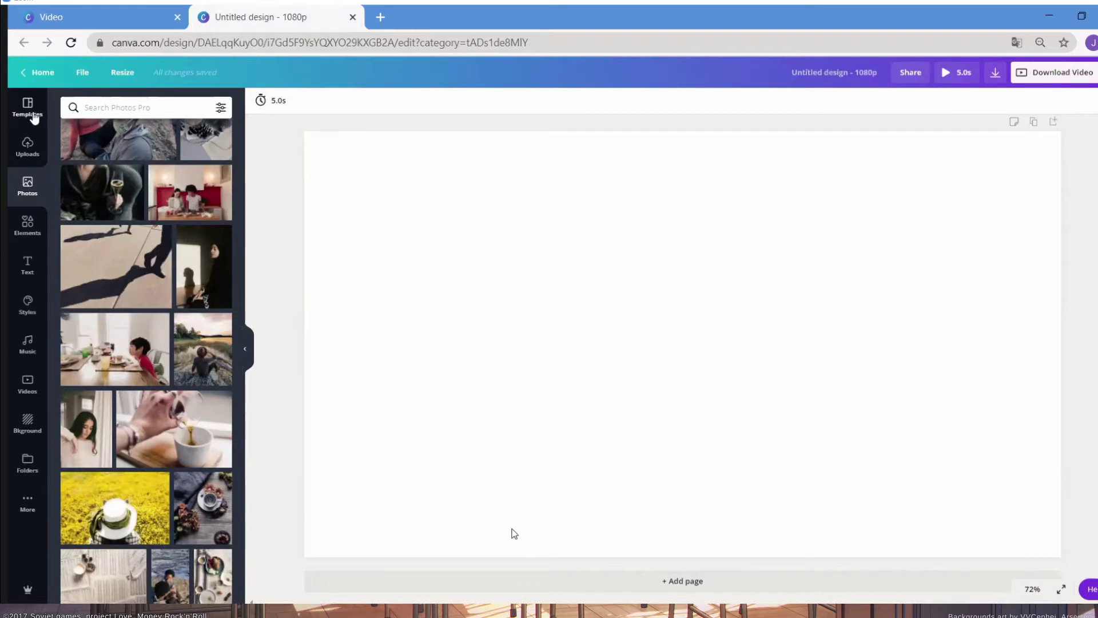
scroll(57, 132, up, 1)
click(27, 107)
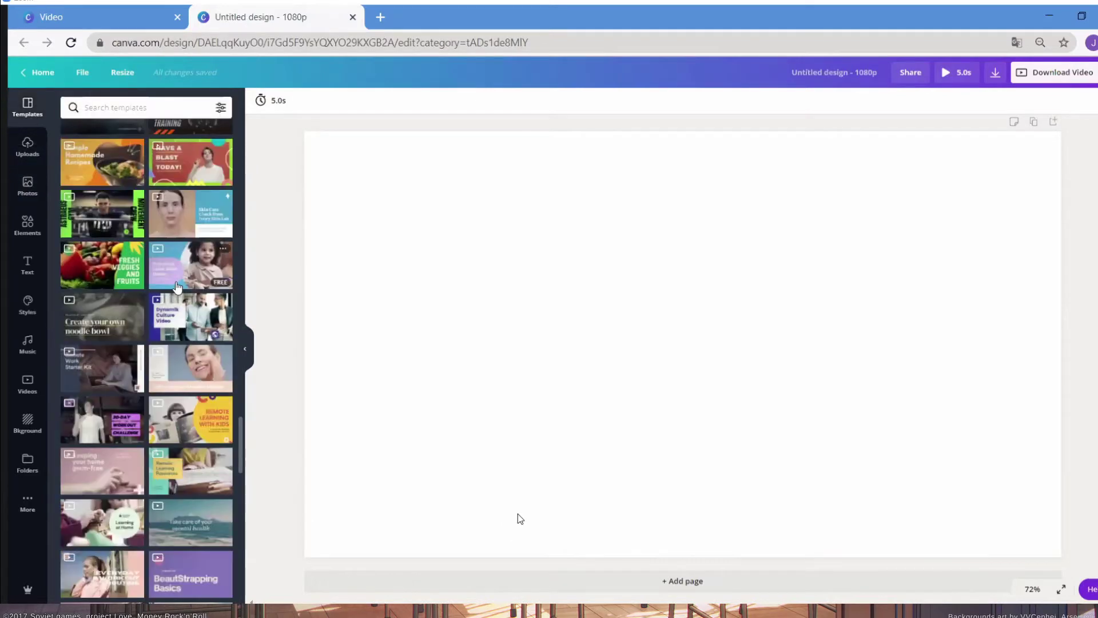
Look further through the full list of video templates for a suitable design.
scroll(177, 287, down, 4)
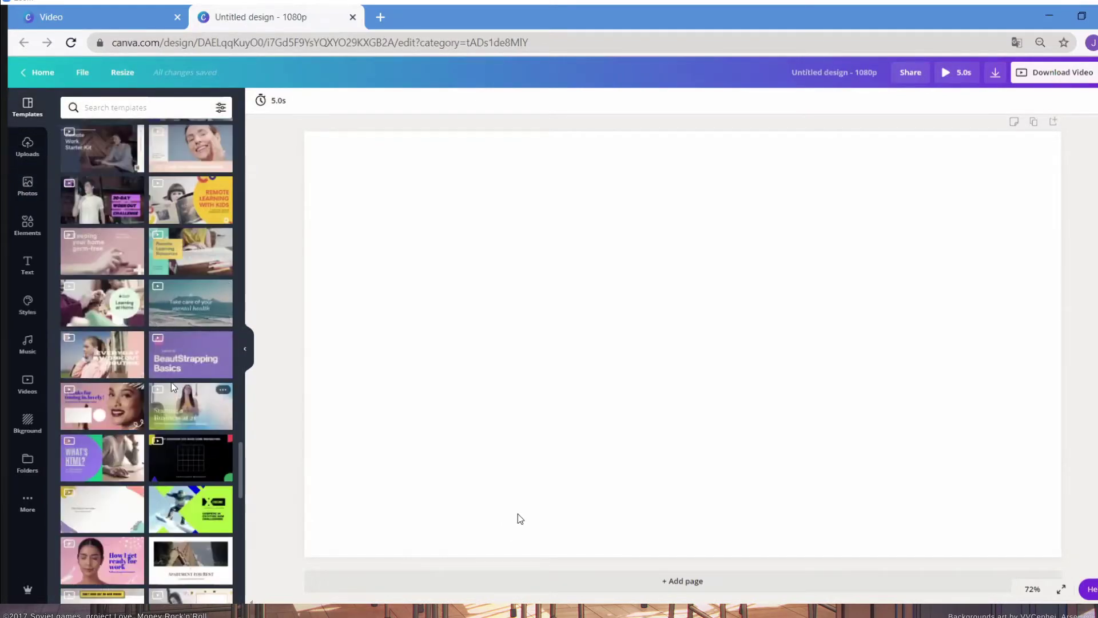
scroll(173, 393, down, 1)
scroll(170, 389, down, 3)
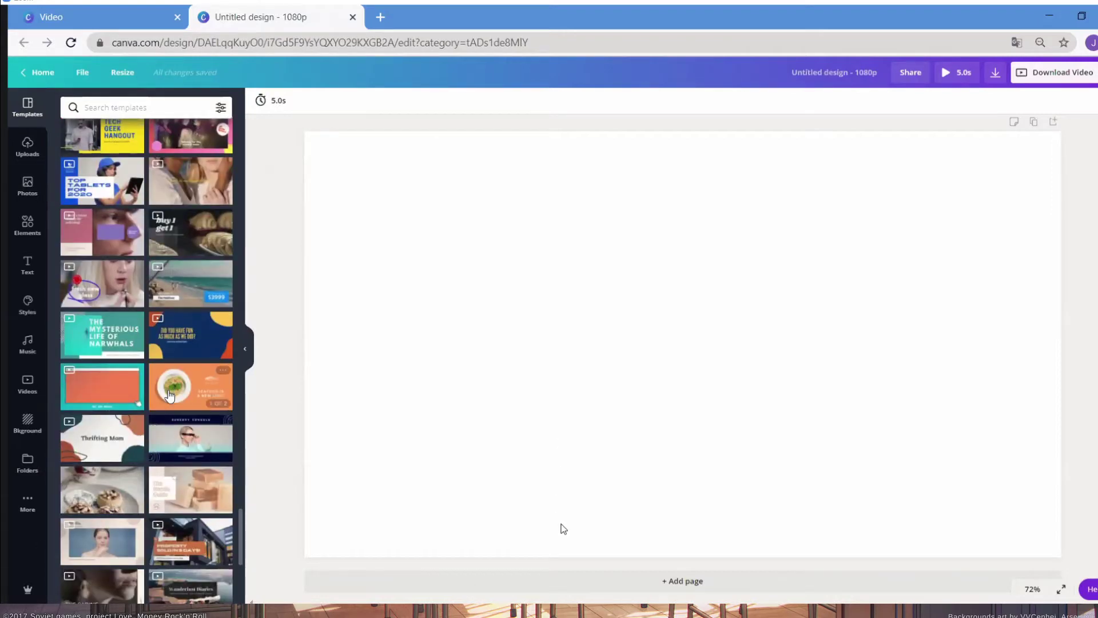
scroll(169, 391, down, 15)
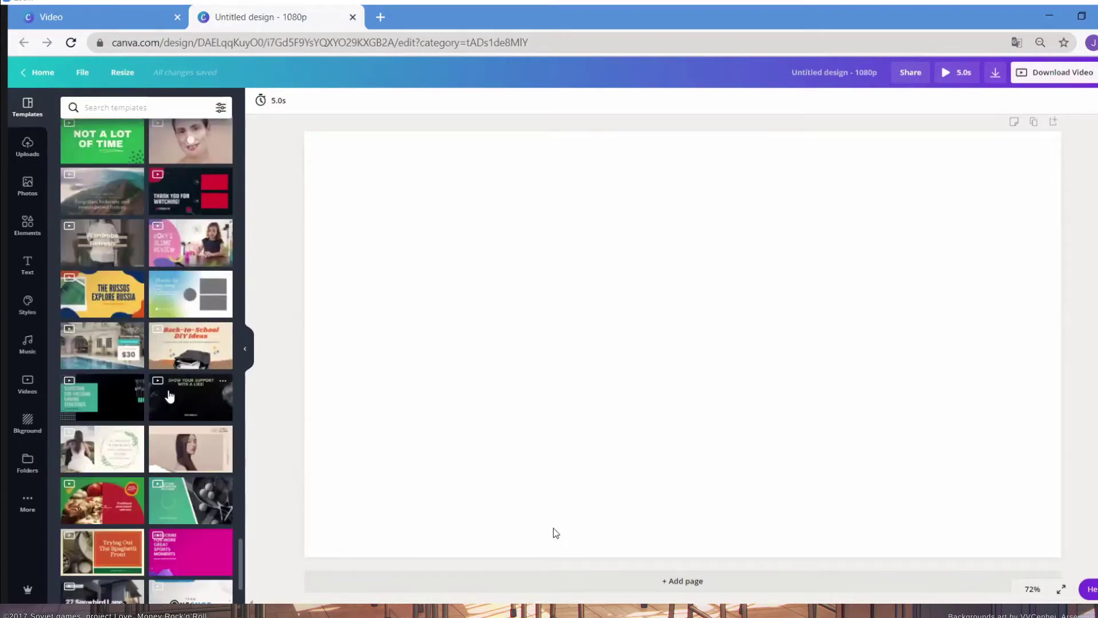
scroll(169, 395, down, 10)
scroll(169, 395, down, 12)
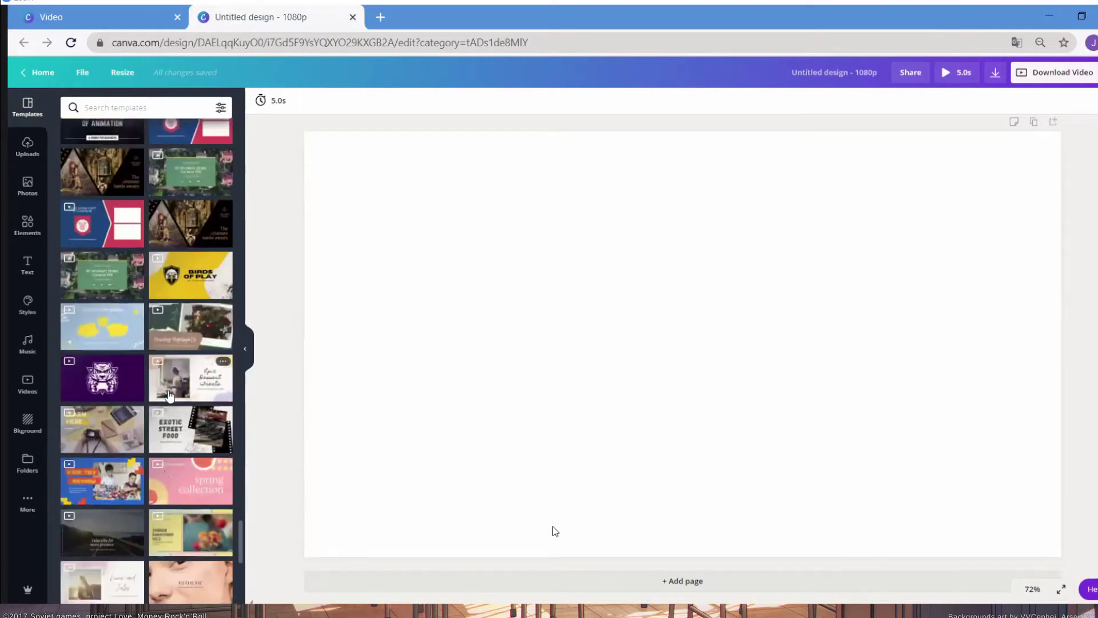
scroll(169, 396, down, 10)
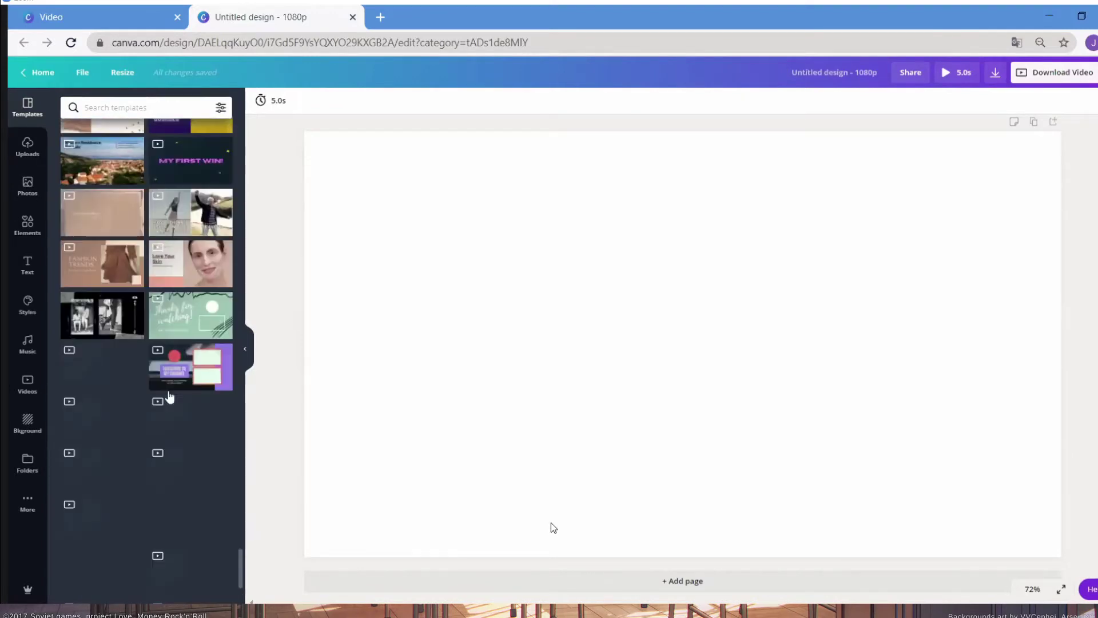
scroll(85, 274, down, 3)
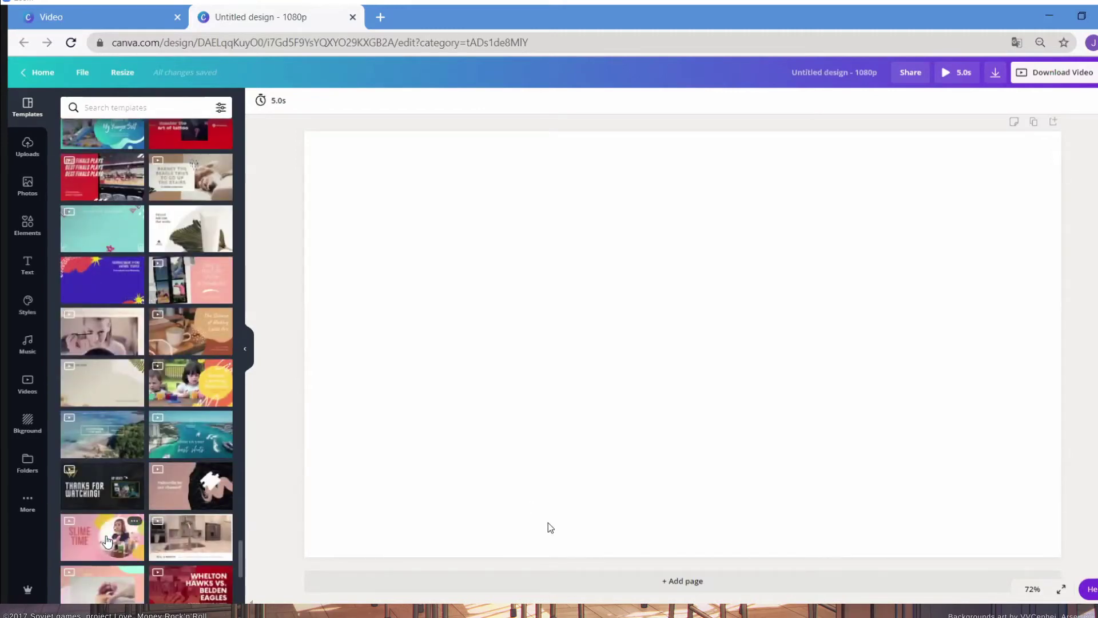
Apply the "Slime Time" page of the Colorful Shapes Special Interest Kids Toy Review 16:9 Video template to the blank design.
click(107, 539)
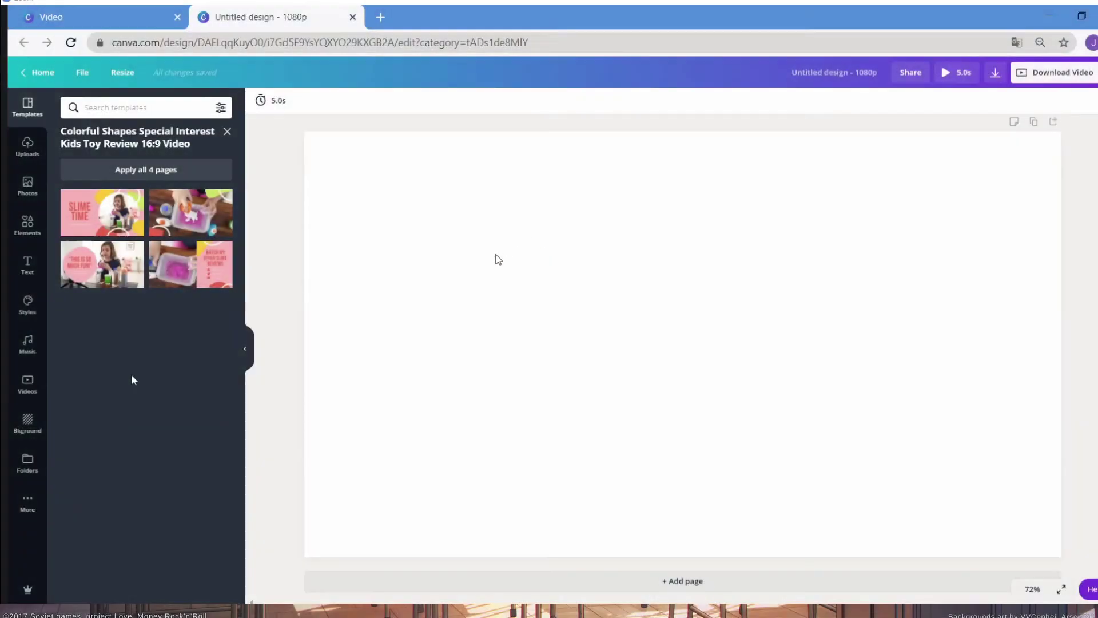
click(110, 218)
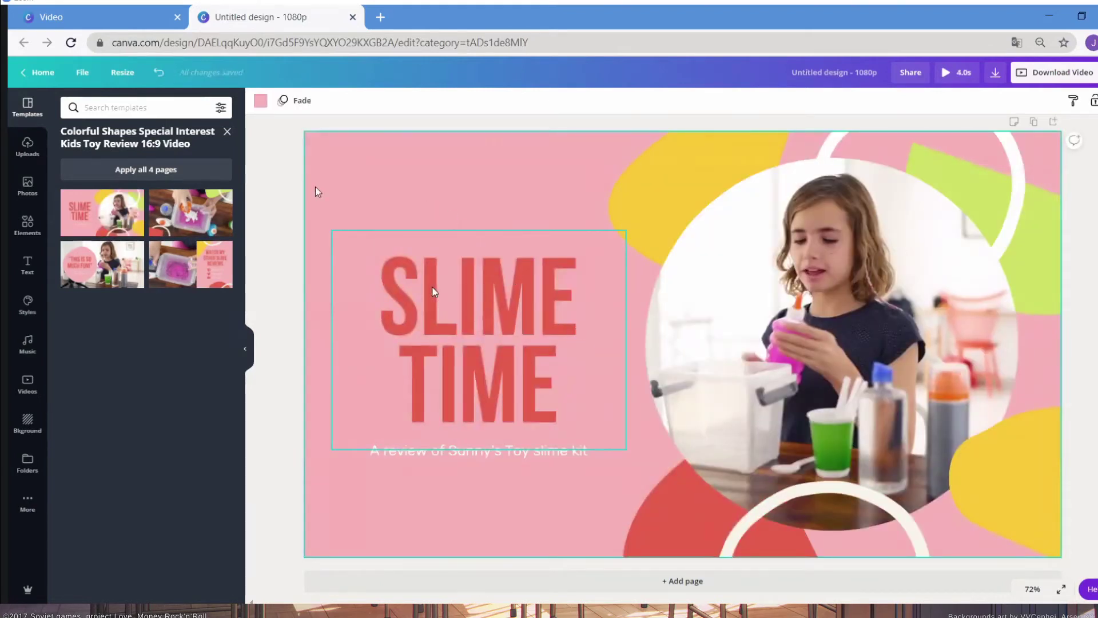
click(263, 191)
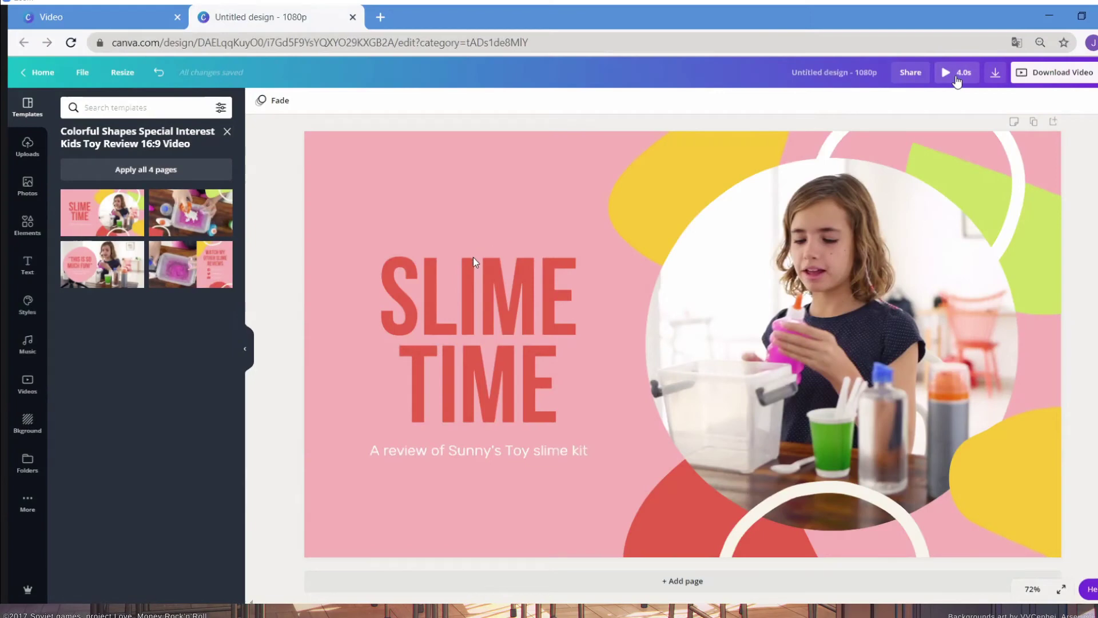
Preview the Slime Time video twice, return to the editor each time, and clear the selection on the page.
click(956, 74)
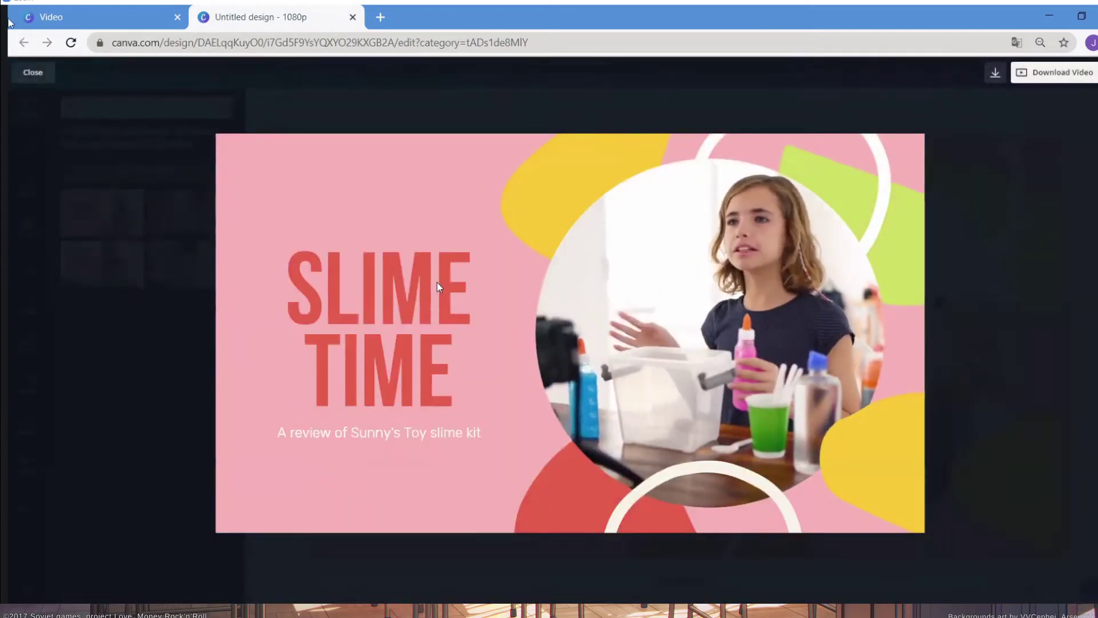
click(36, 76)
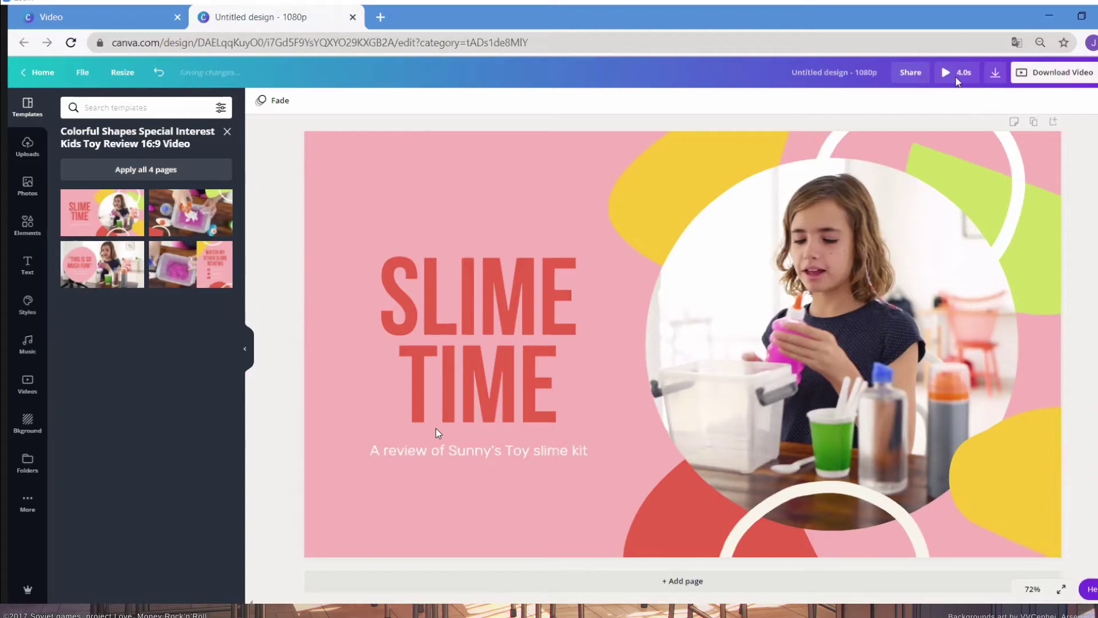
click(957, 78)
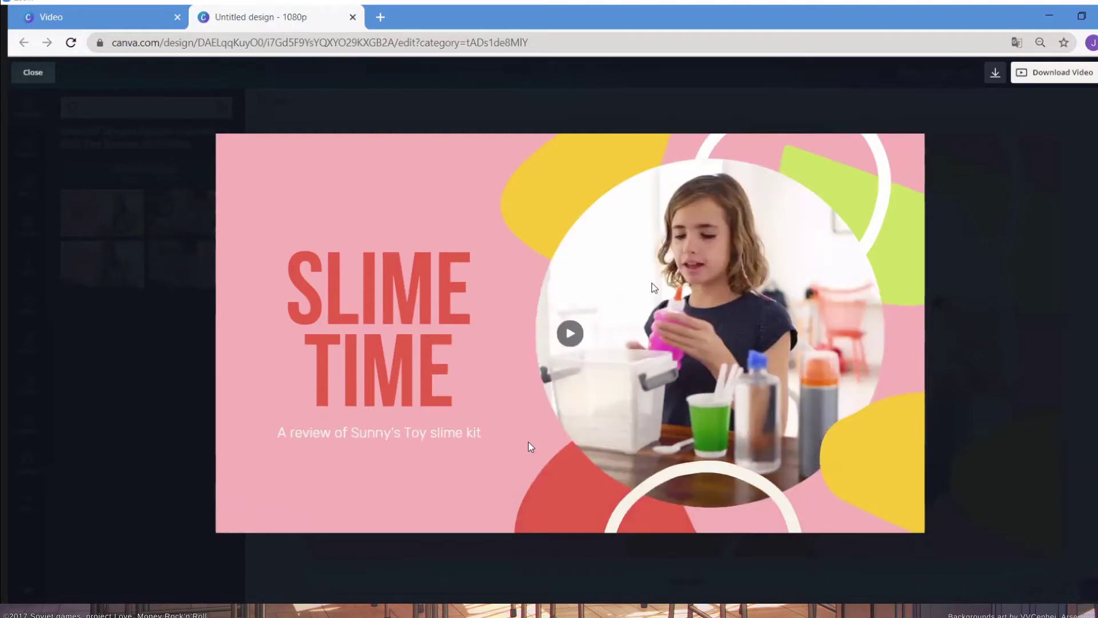
key(Escape)
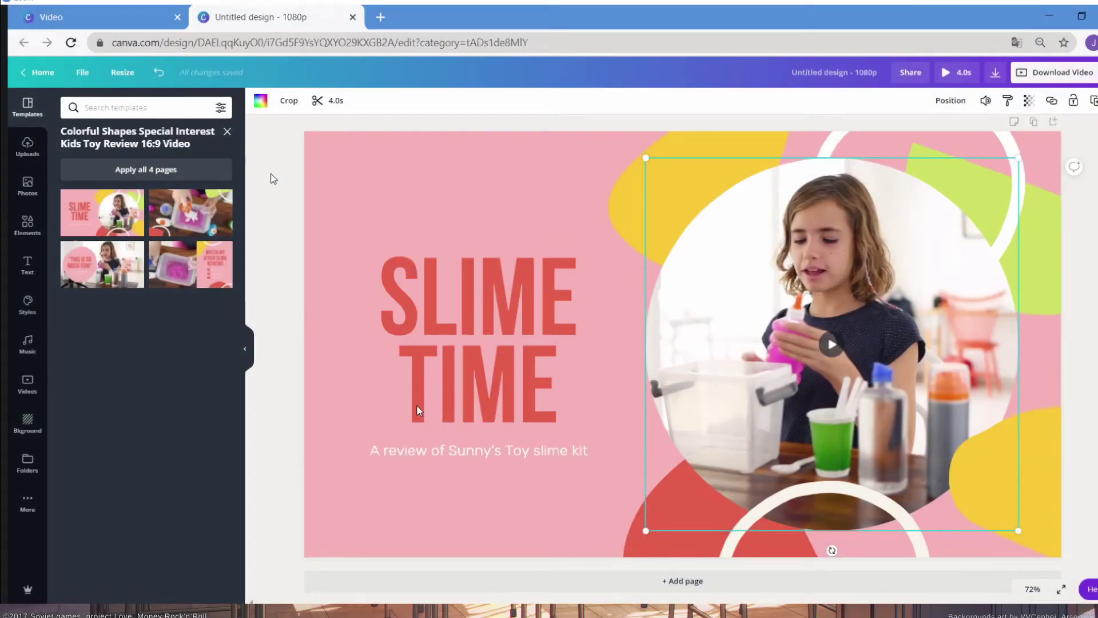
click(319, 233)
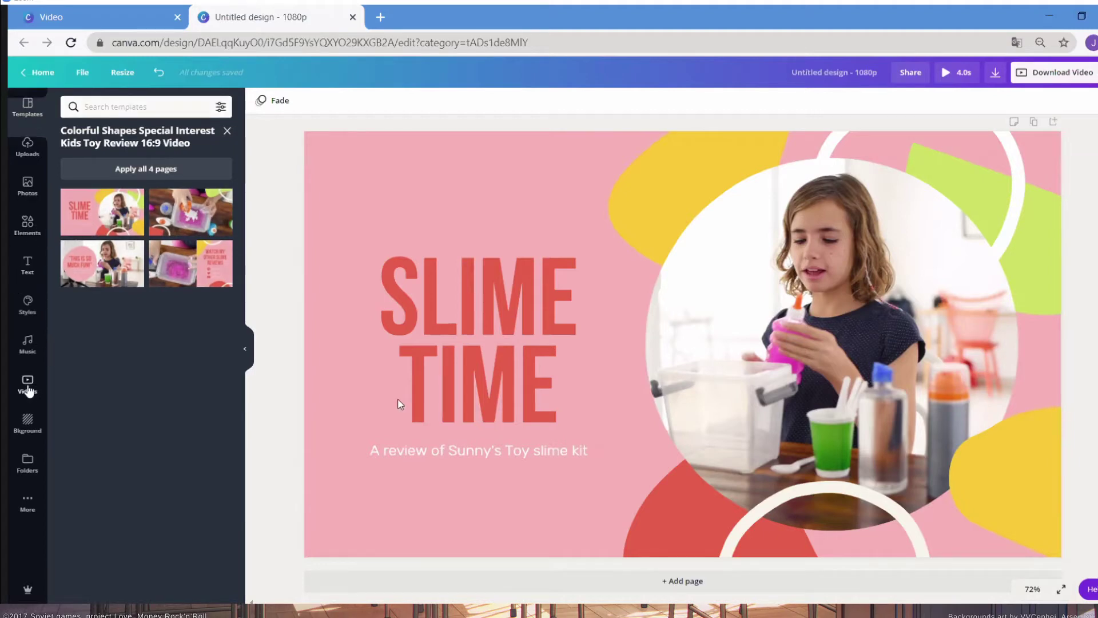
Search the stock videos for "people" and look through the available clips.
click(27, 384)
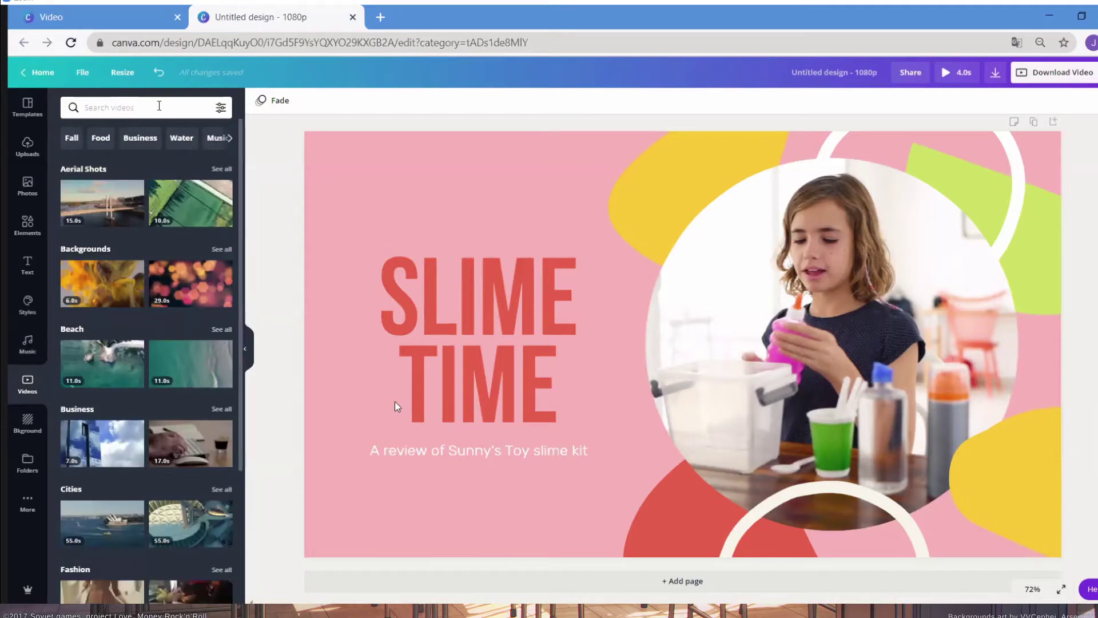
click(159, 105)
text(pe)
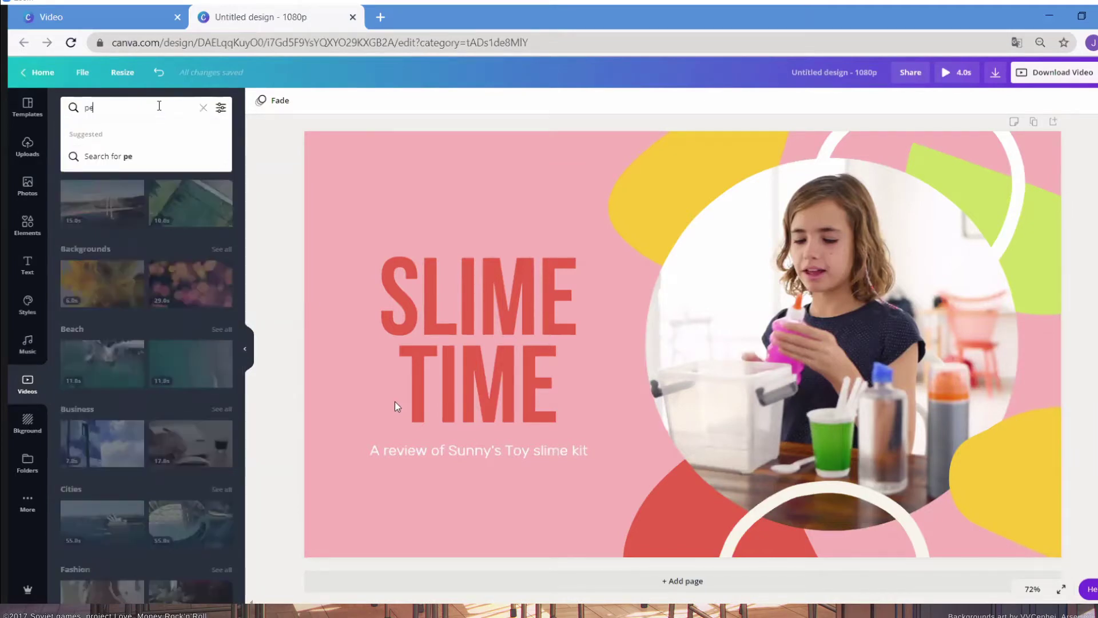
text(opl)
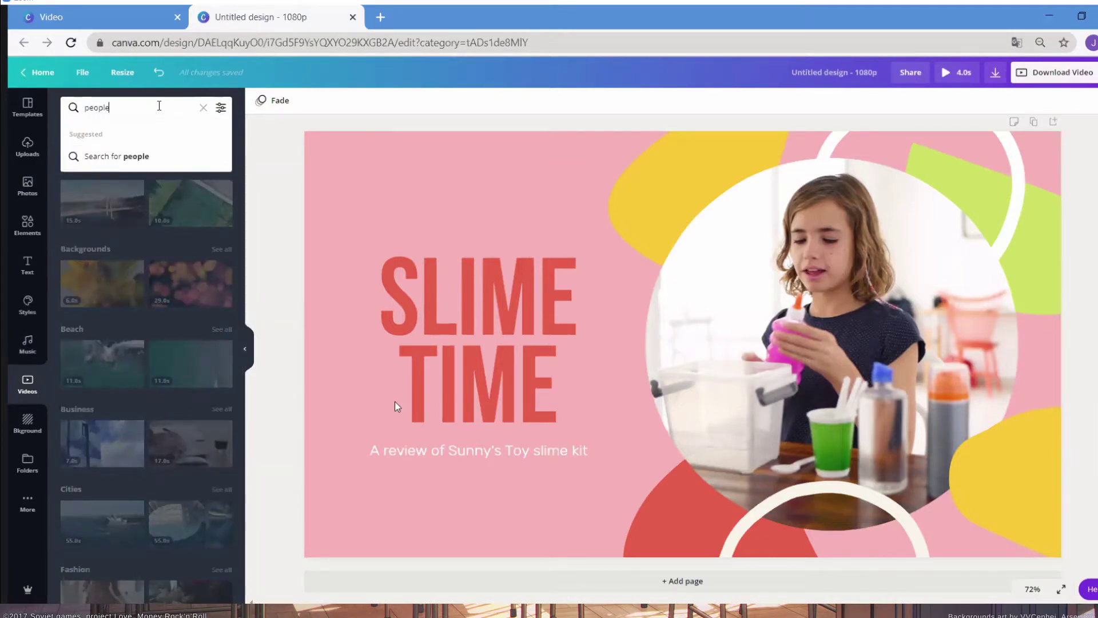
text(e)
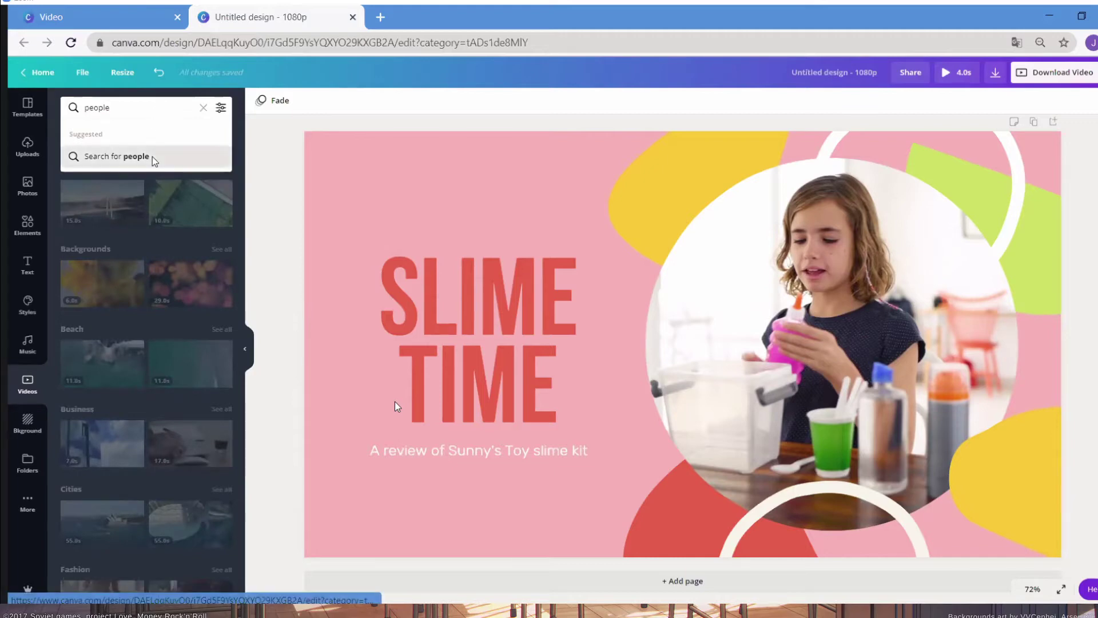
click(150, 158)
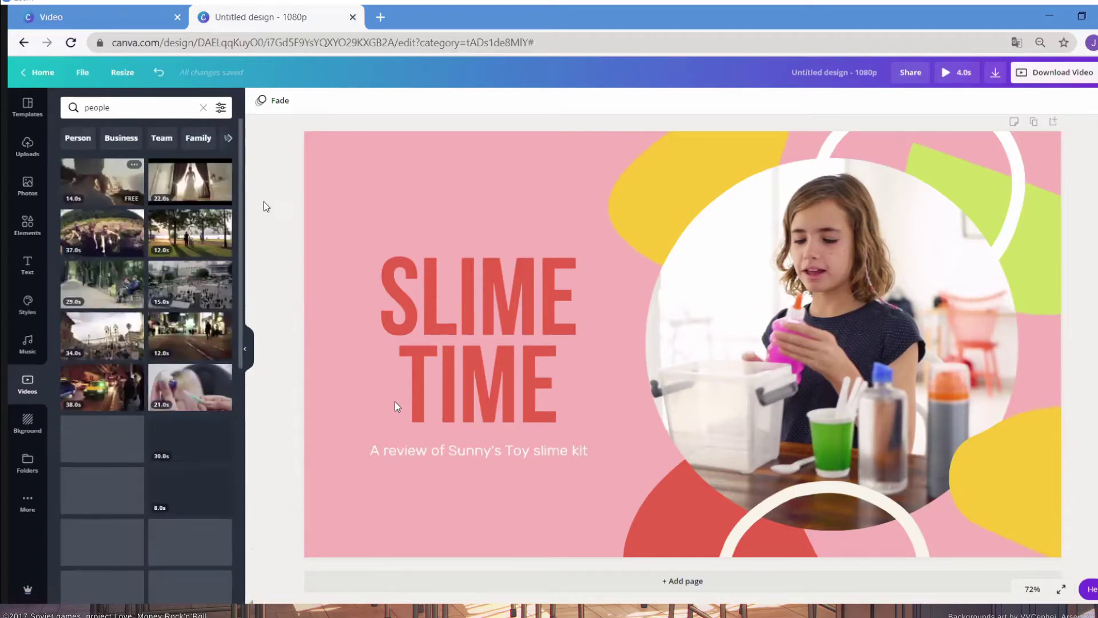
scroll(172, 373, down, 10)
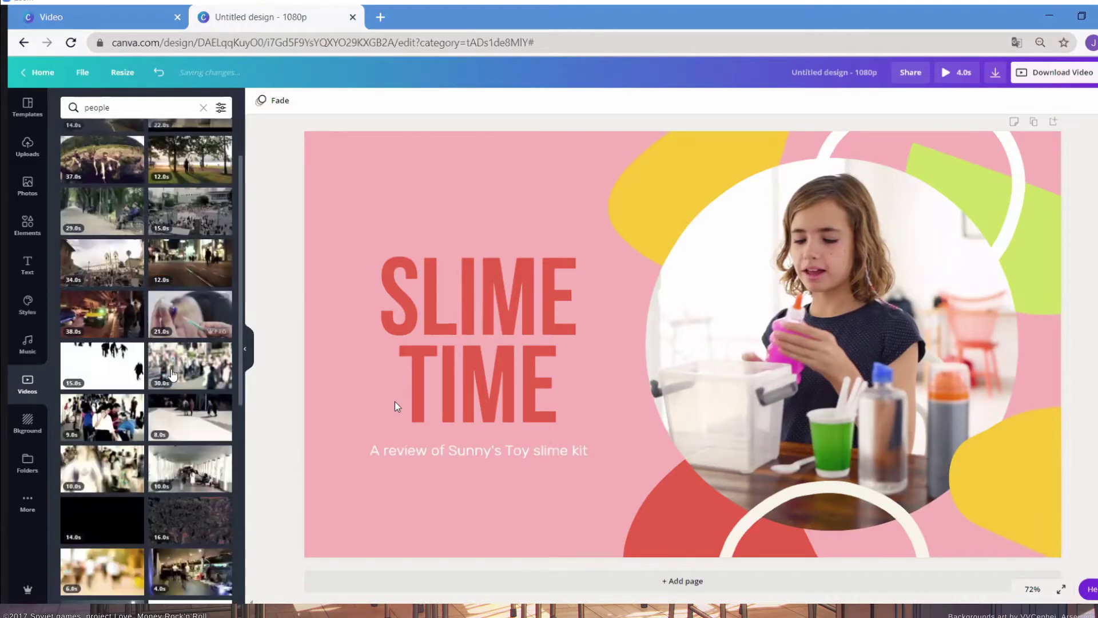
scroll(171, 374, down, 6)
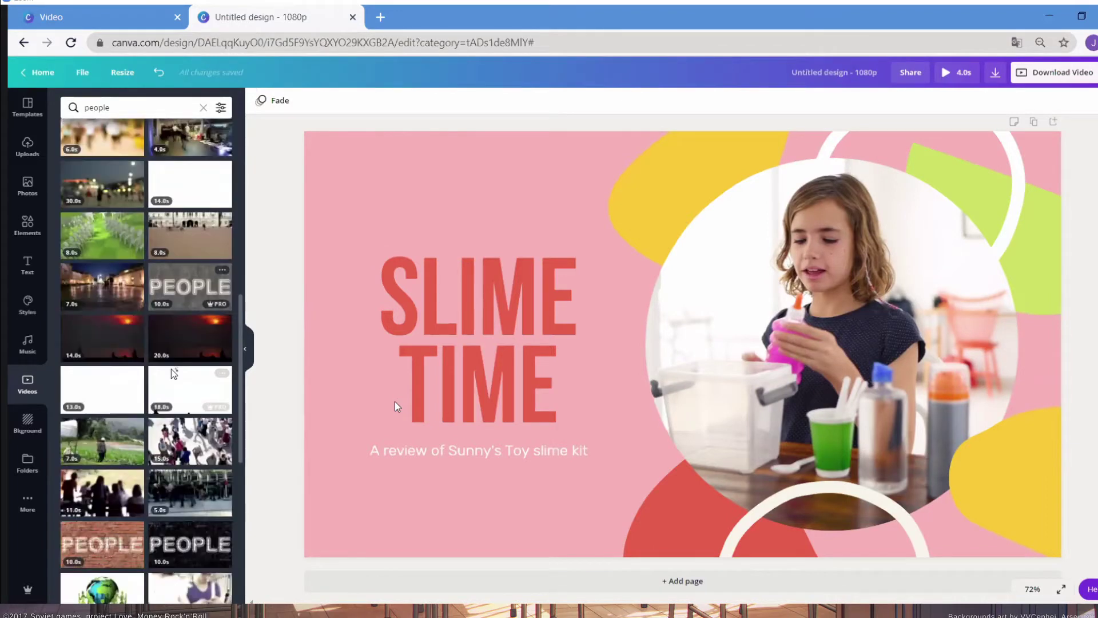
scroll(175, 379, down, 2)
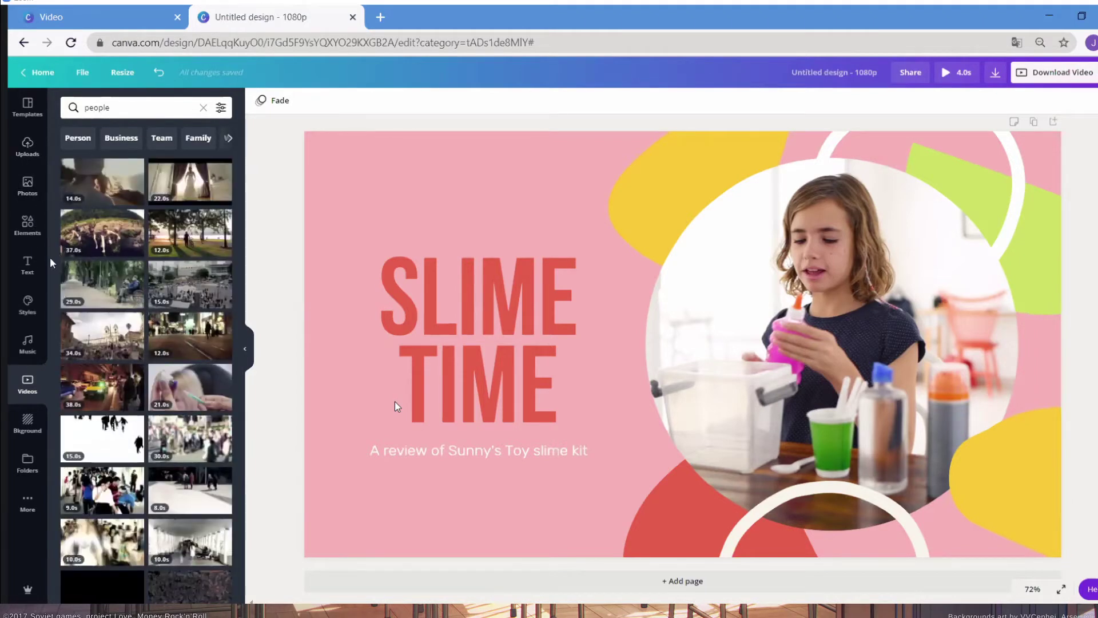
Search the stock photos for "kid" and switch to the suggested "Child" results.
click(34, 193)
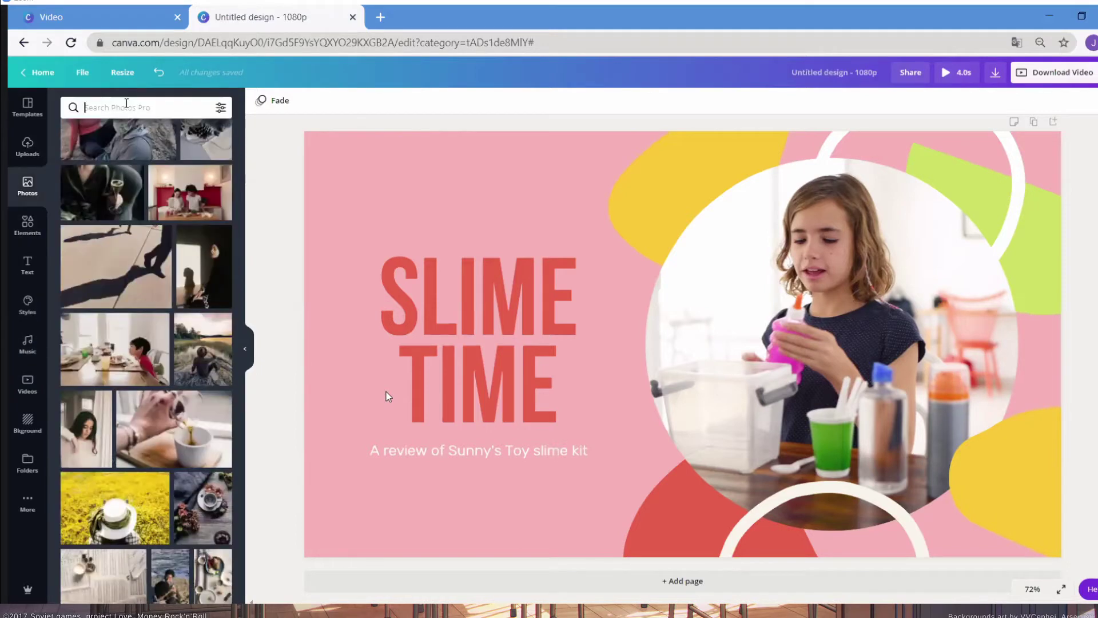
click(126, 107)
text(k)
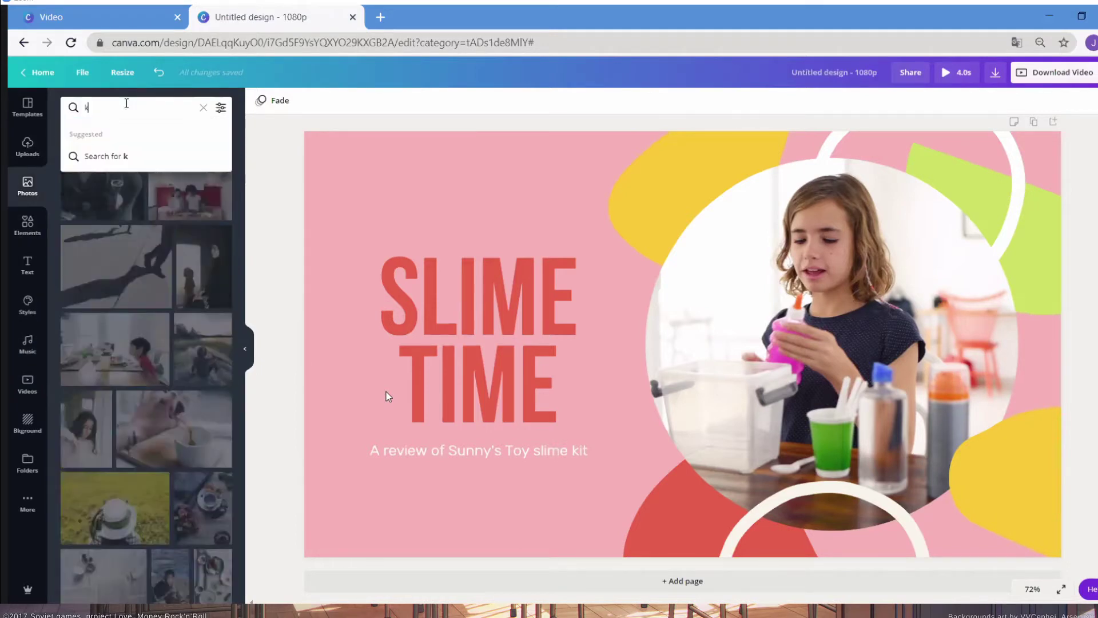
text(id)
key(Return)
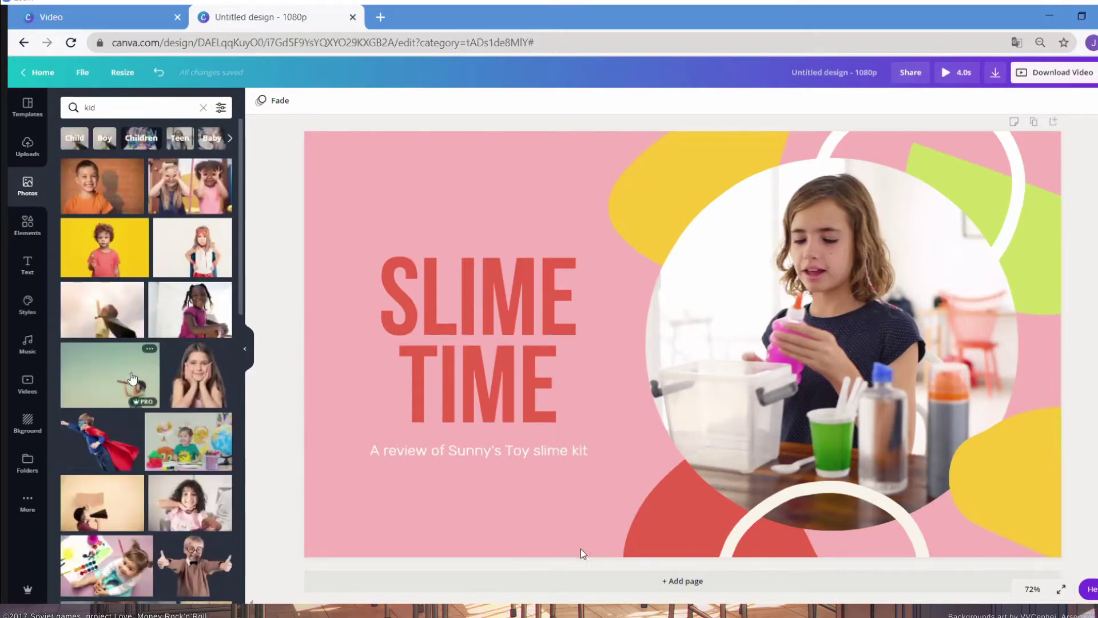
scroll(143, 377, down, 2)
scroll(188, 440, up, 2)
click(74, 139)
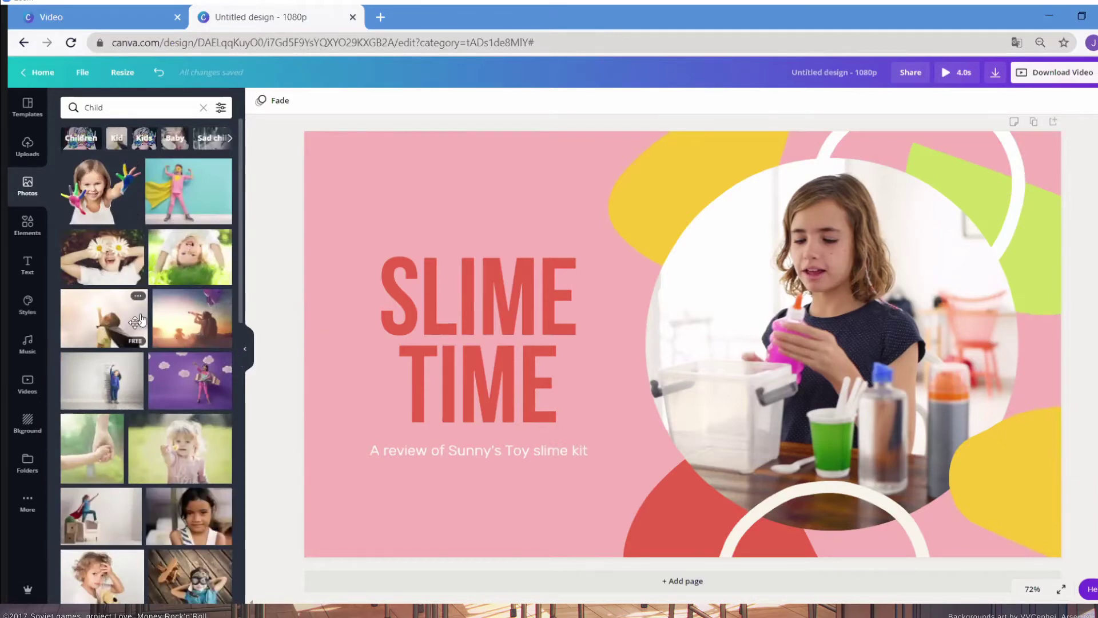
Replace the video in the circular frame with the photo of the caped child reaching skyward, and nudge the SLIME TIME title slightly.
drag(140, 320, 635, 388)
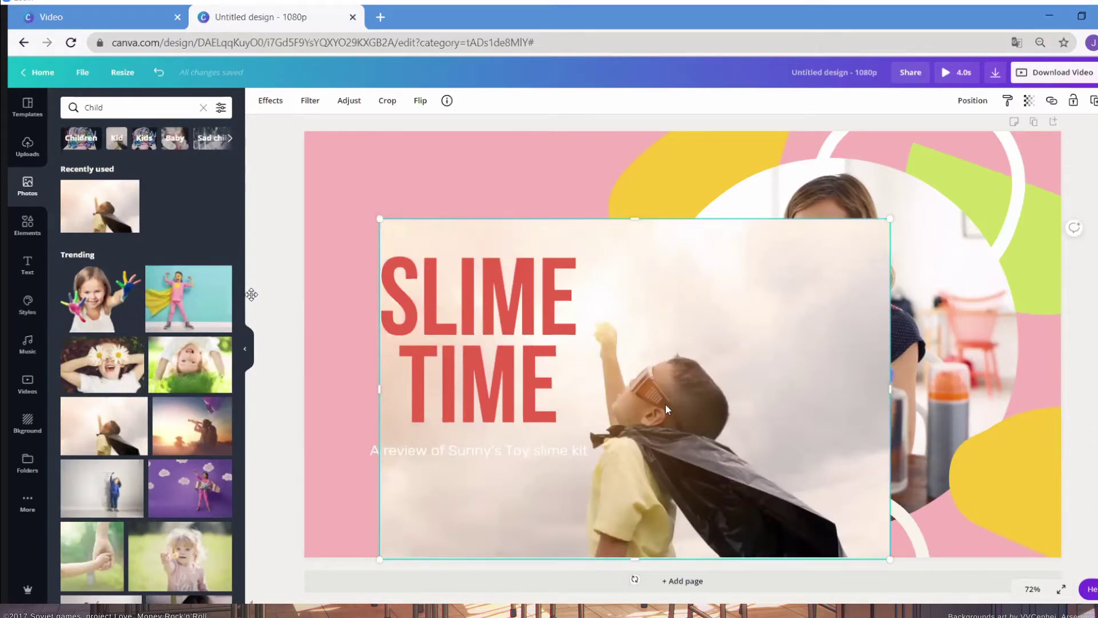
drag(664, 410, 627, 400)
click(616, 408)
click(744, 390)
drag(744, 390, 800, 327)
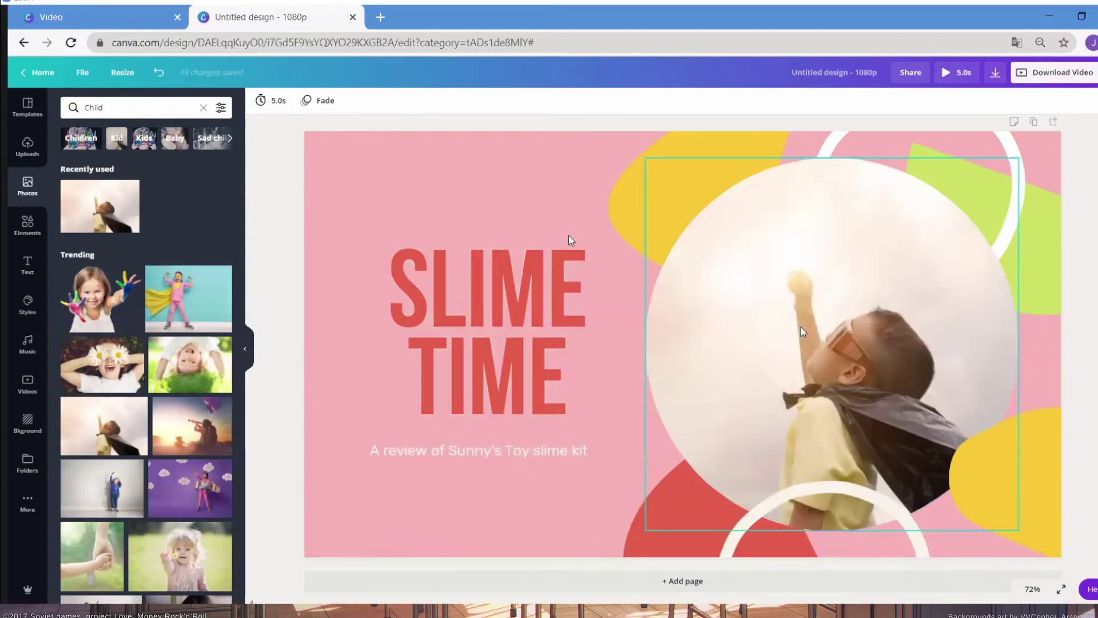
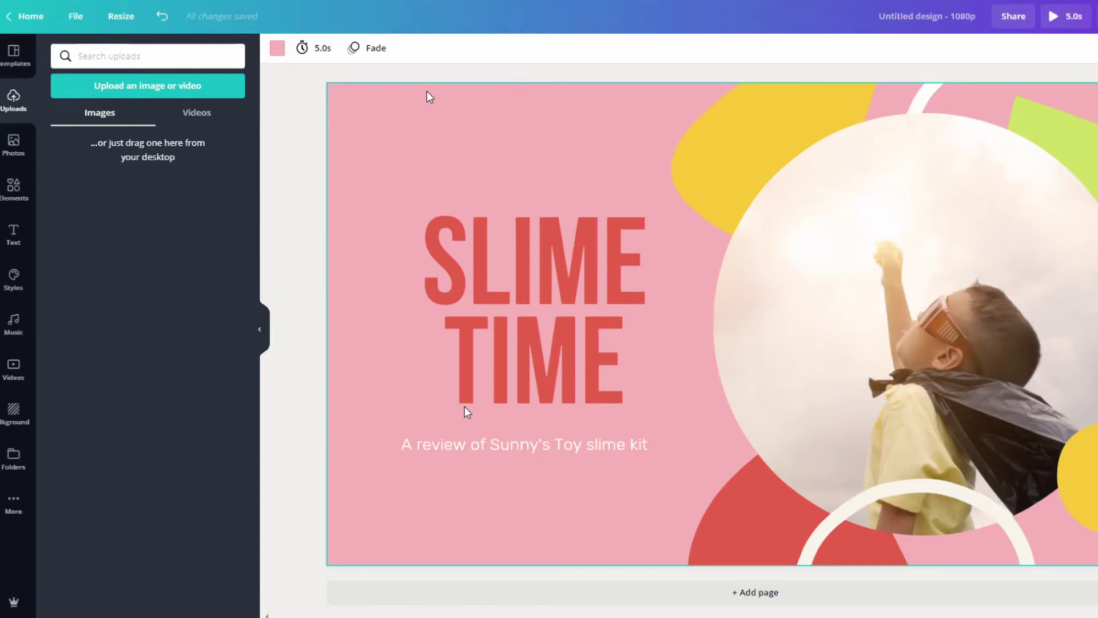
Select the page's pink background and open its background color choices.
click(296, 129)
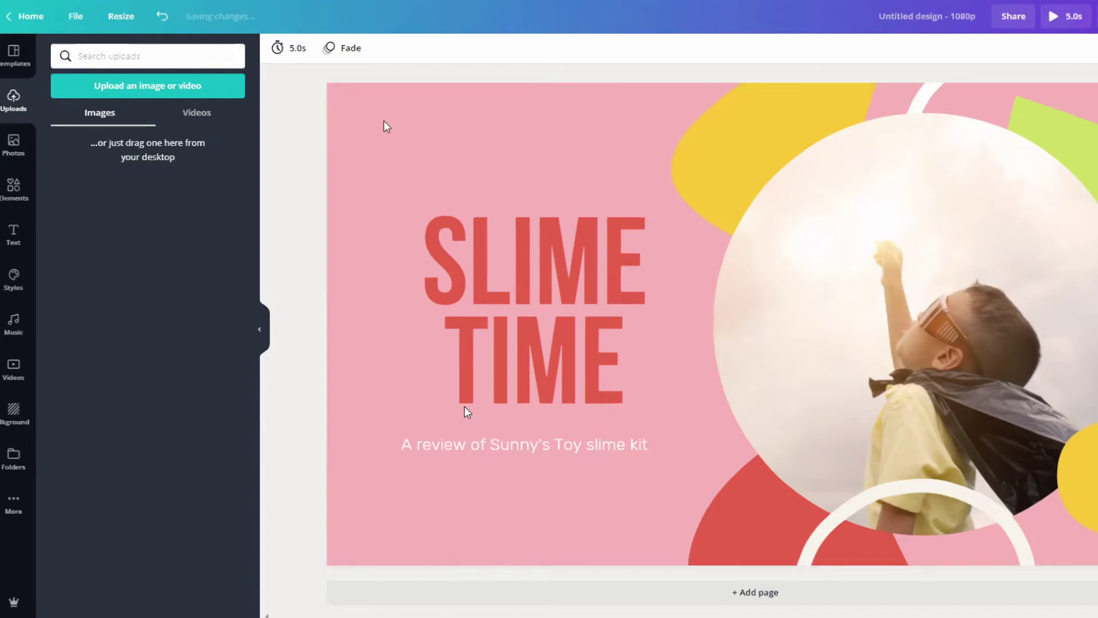
click(384, 123)
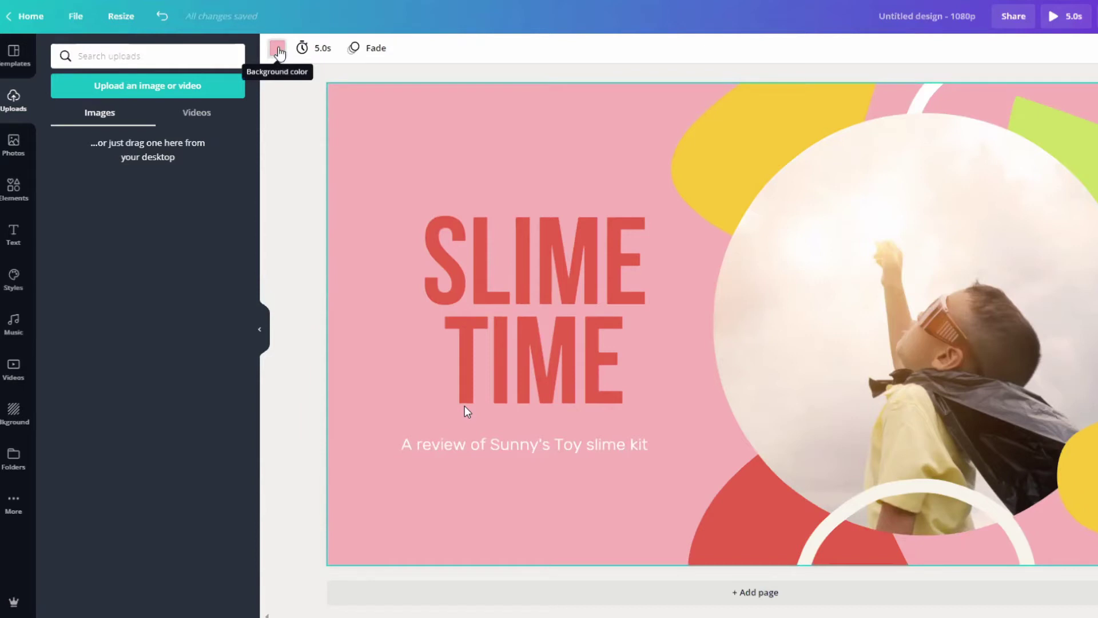
click(279, 53)
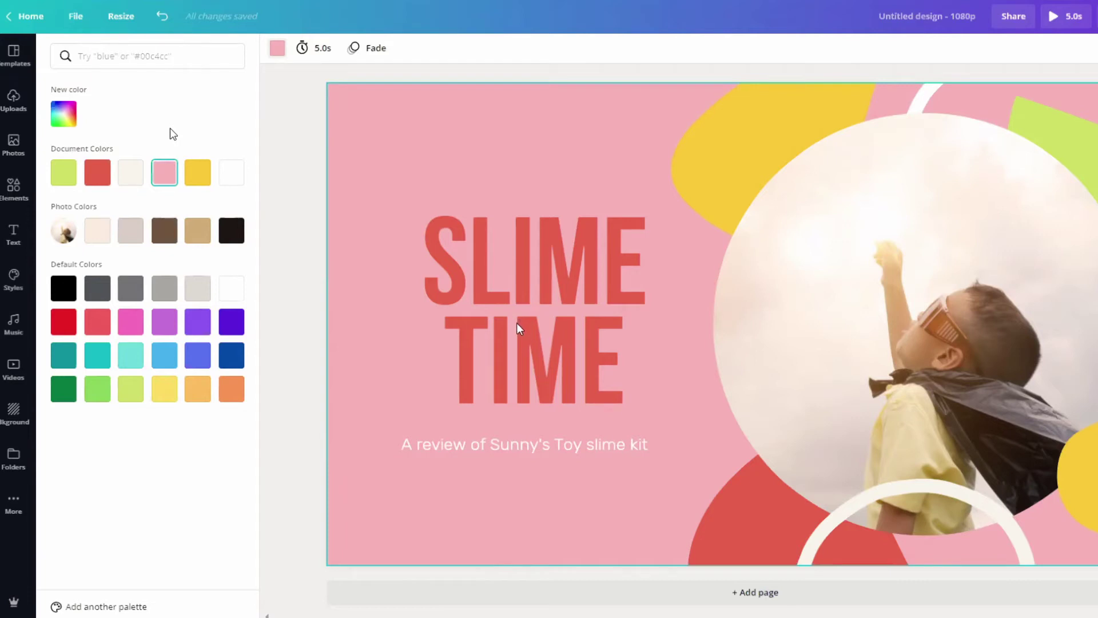
Upload the ingenio logo image from the device, browsing to the [ Asset Logo ] folder on DATA (D:).
click(14, 99)
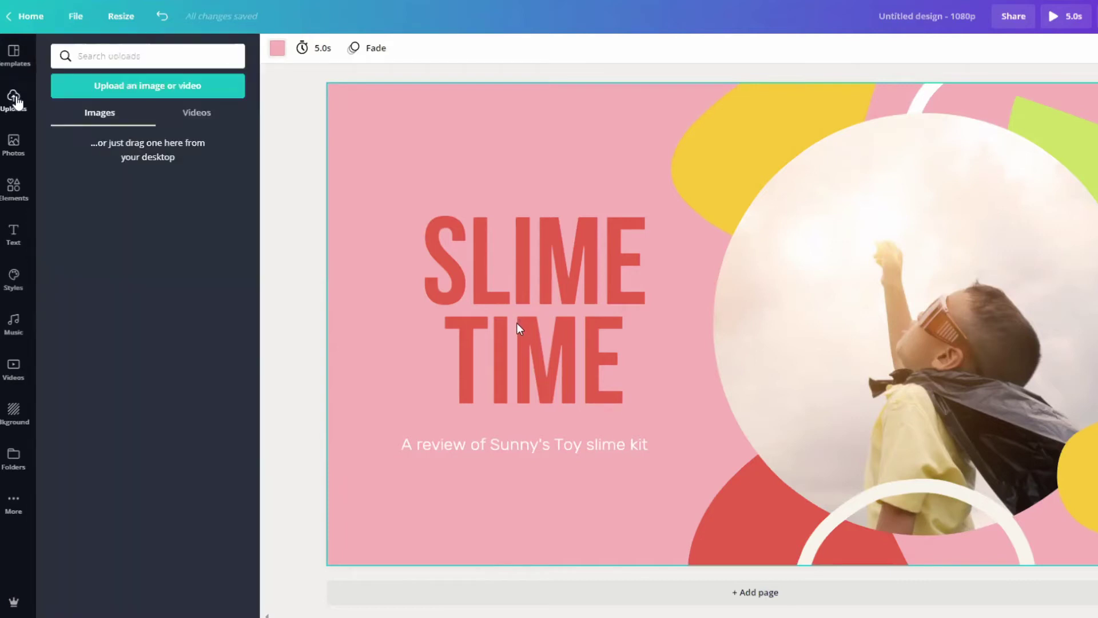
click(113, 90)
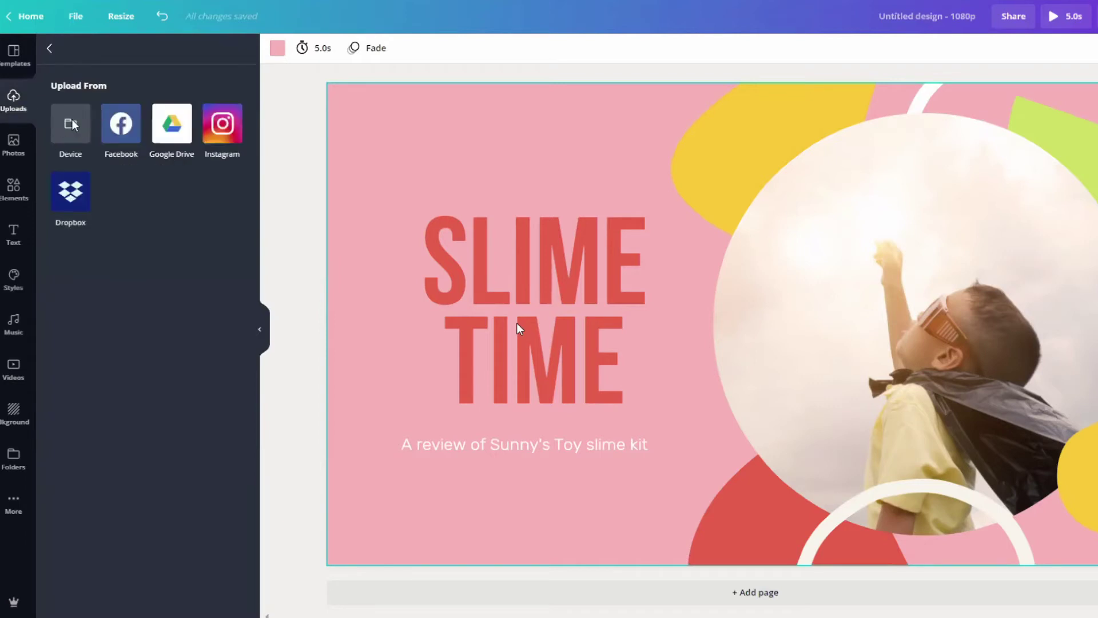
click(61, 246)
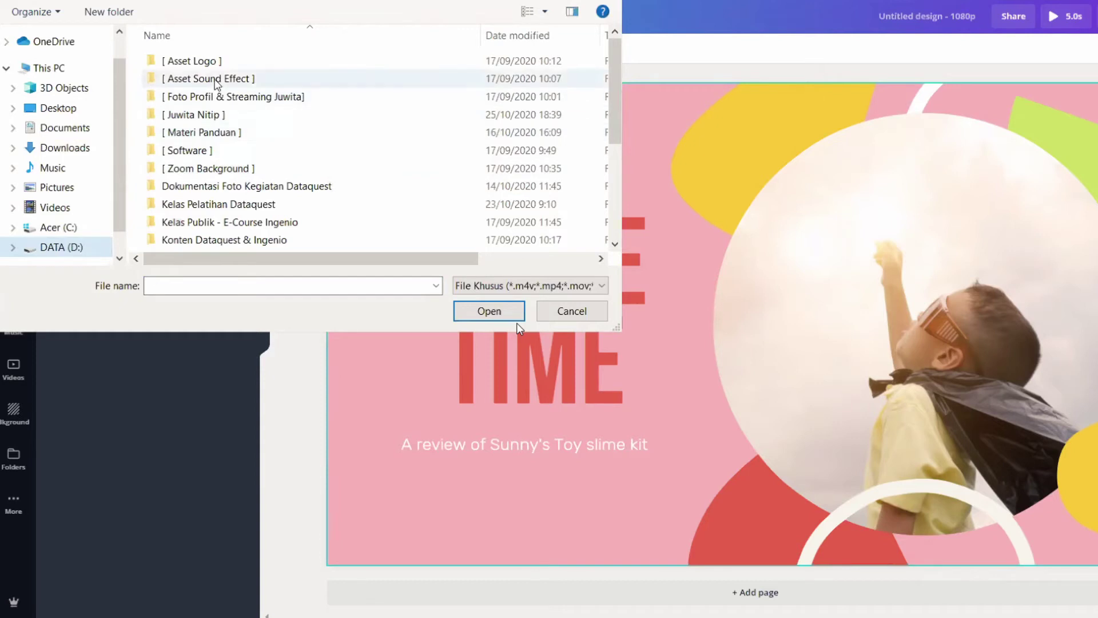
double_click(215, 63)
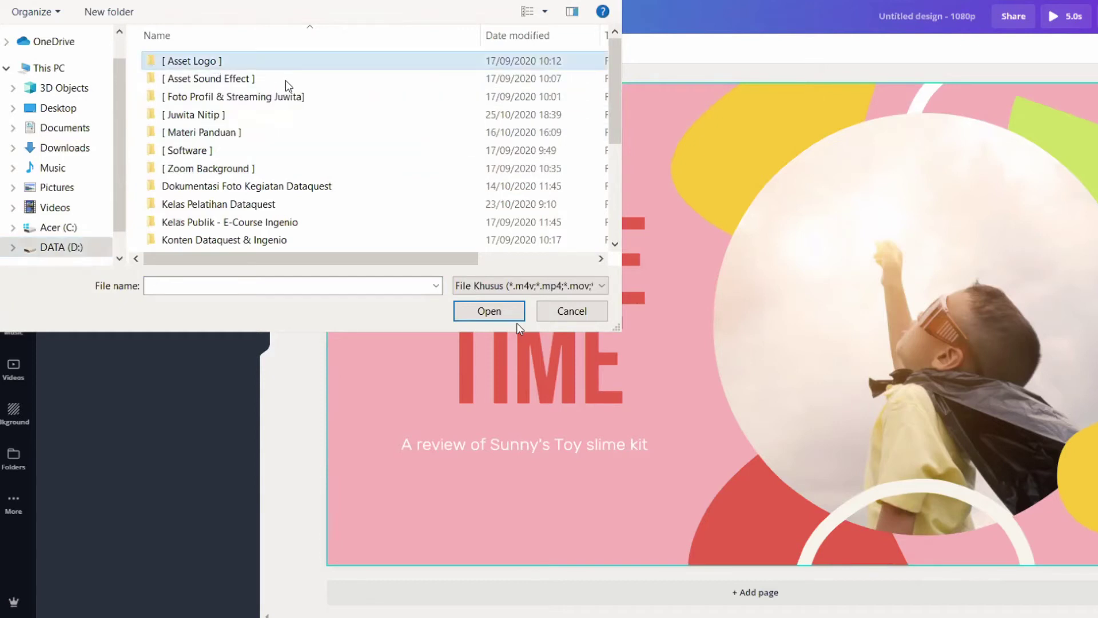
double_click(271, 103)
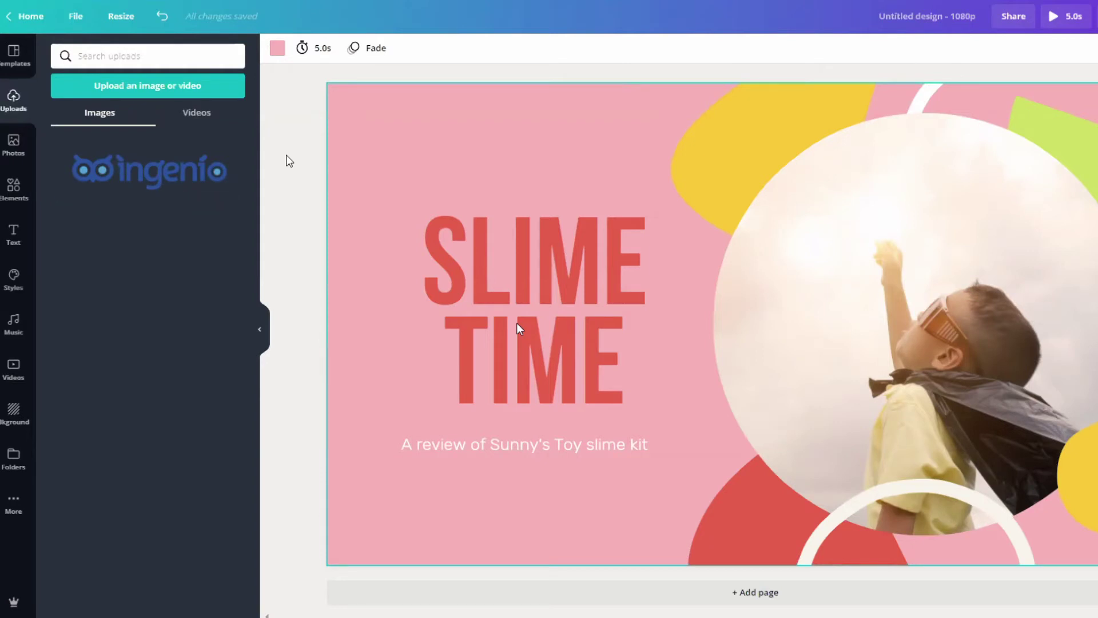
Place the uploaded ingenio logo on the page and position it above the SLIME TIME title.
mouse_move(111, 184)
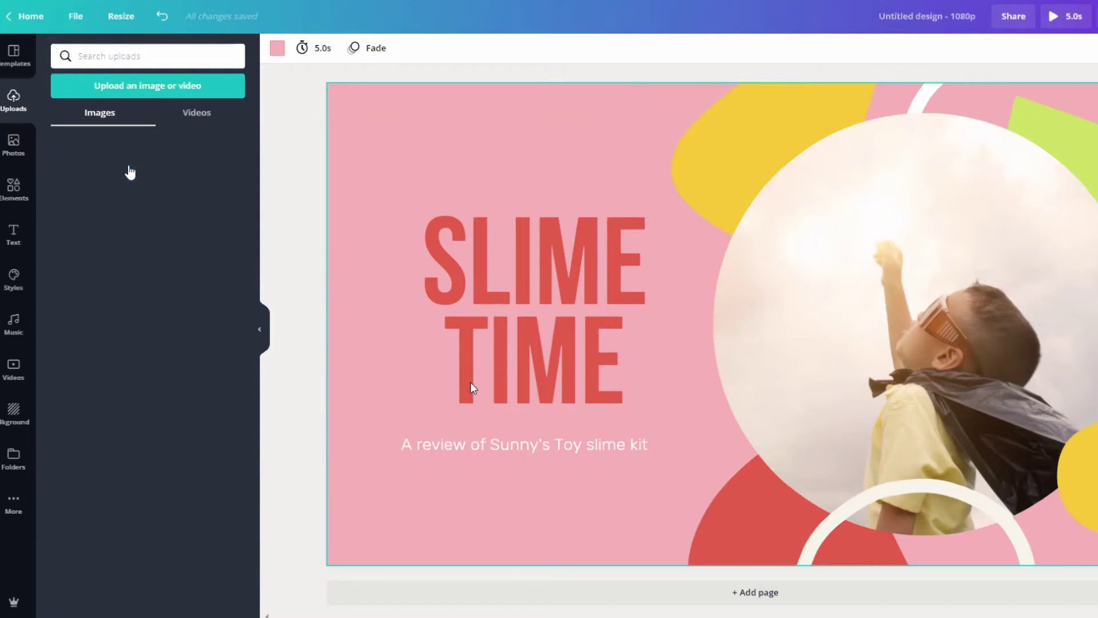
drag(131, 171, 452, 239)
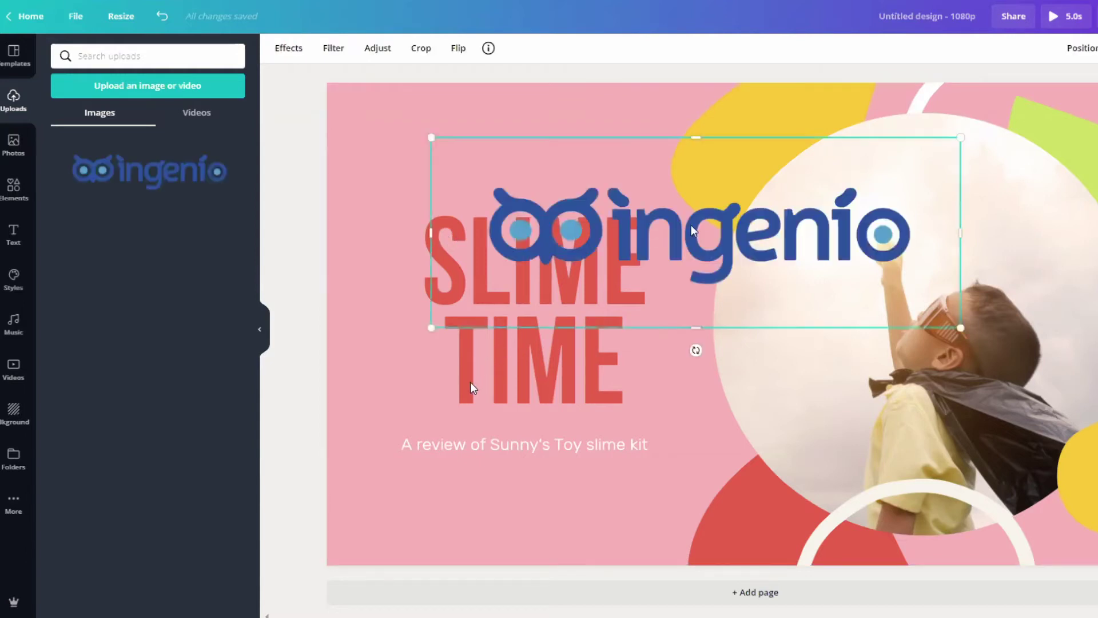
drag(683, 220, 600, 147)
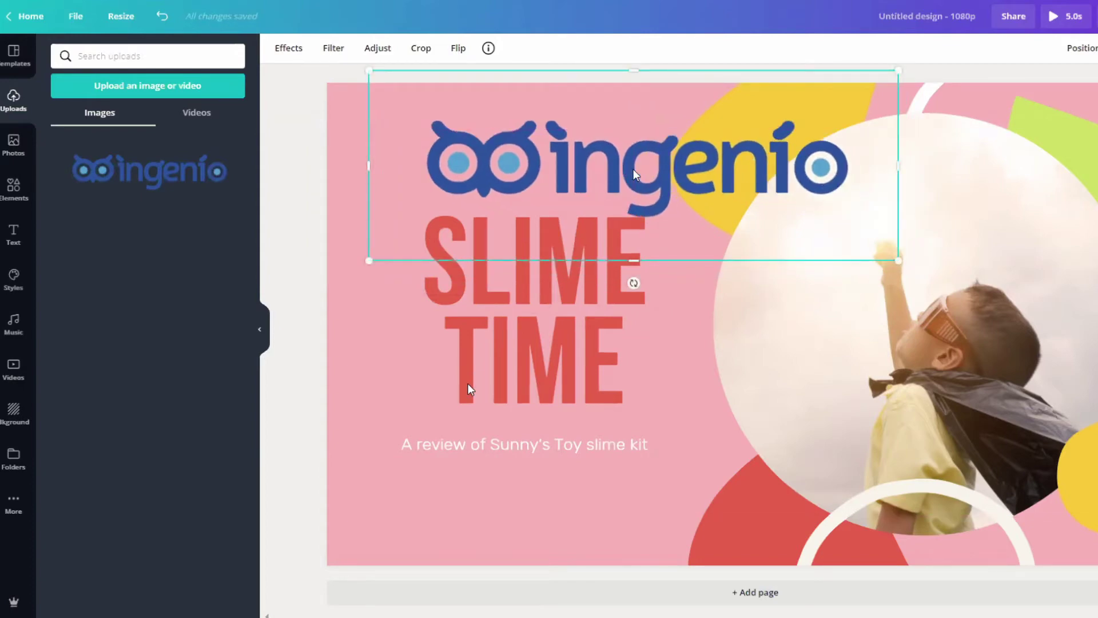
click(304, 123)
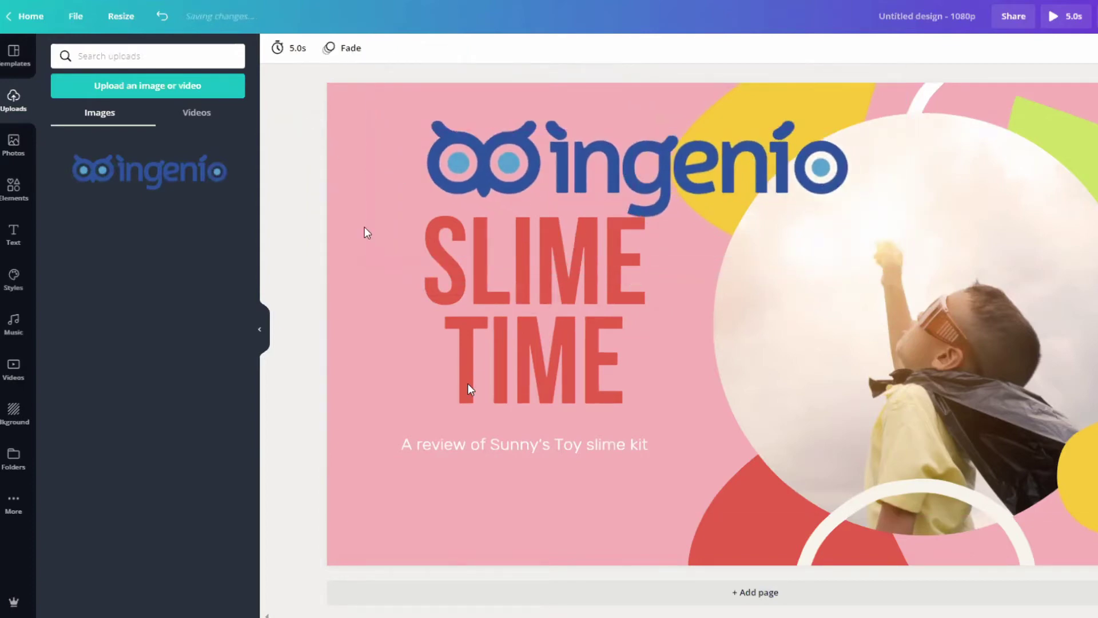
Set the page background to the light blue taken from the ingenio logo's photo colors.
click(355, 329)
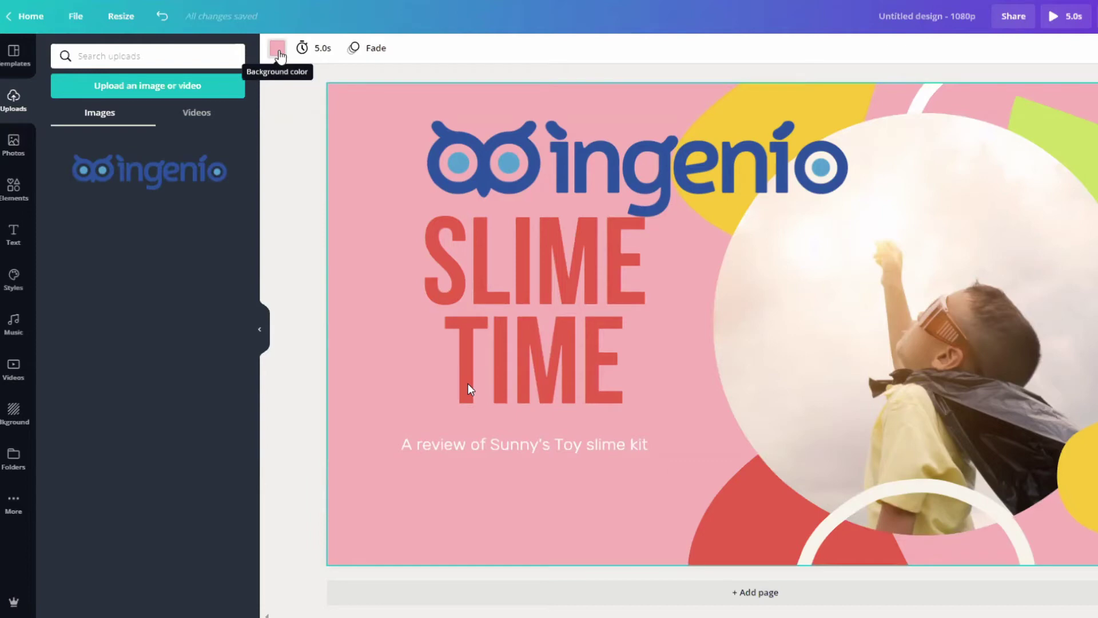
click(278, 52)
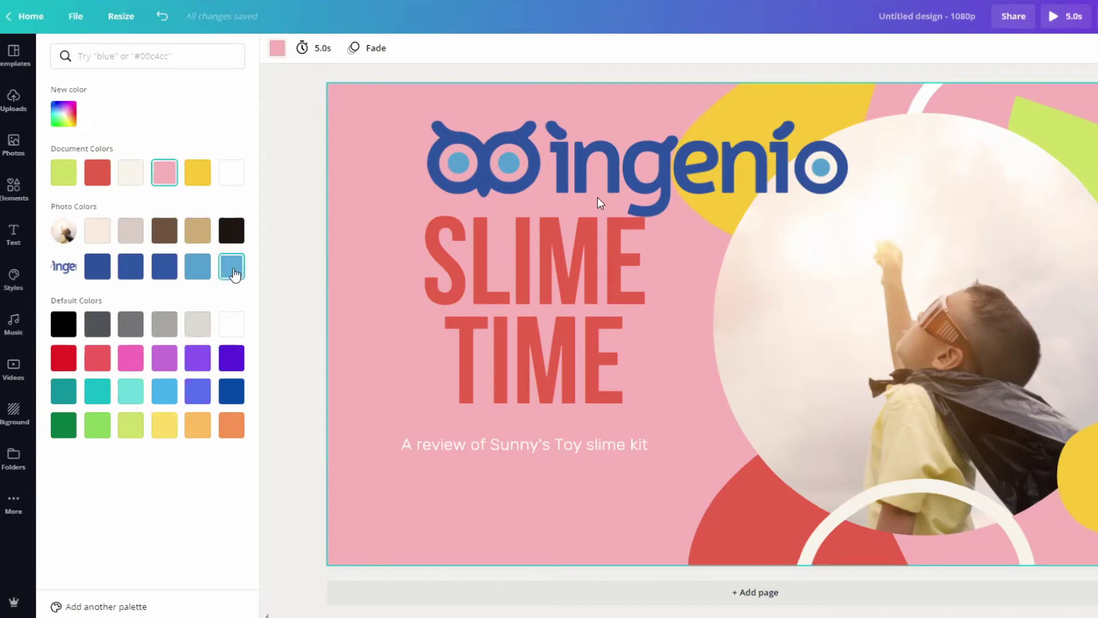
click(235, 273)
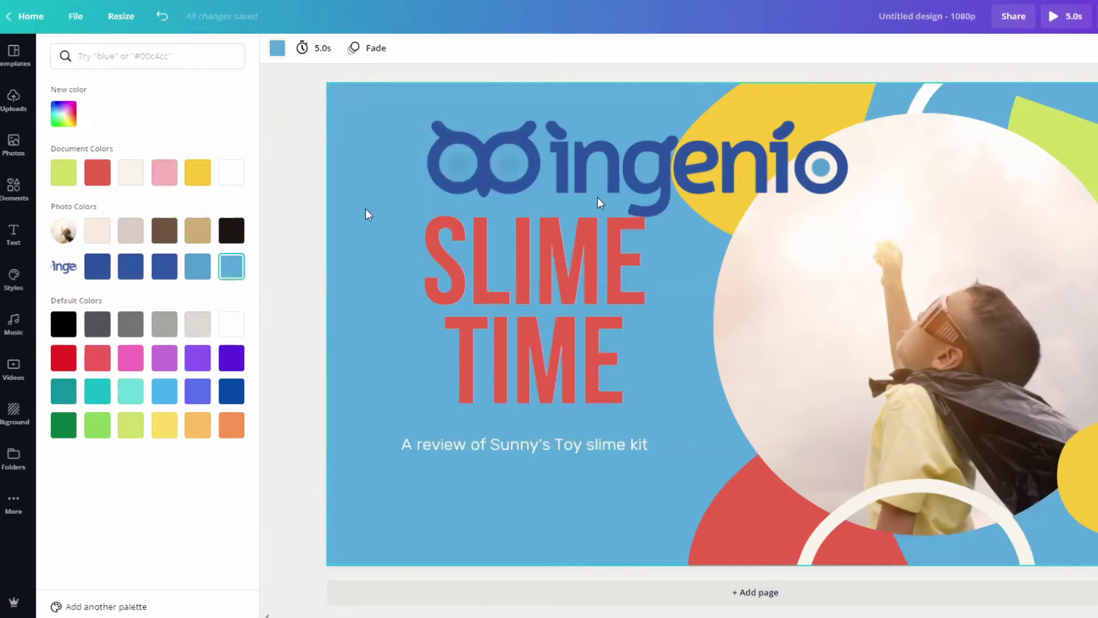
Add a square shape filled with White #ffffff and flatten it into a wide bar over the word SLIME.
click(477, 163)
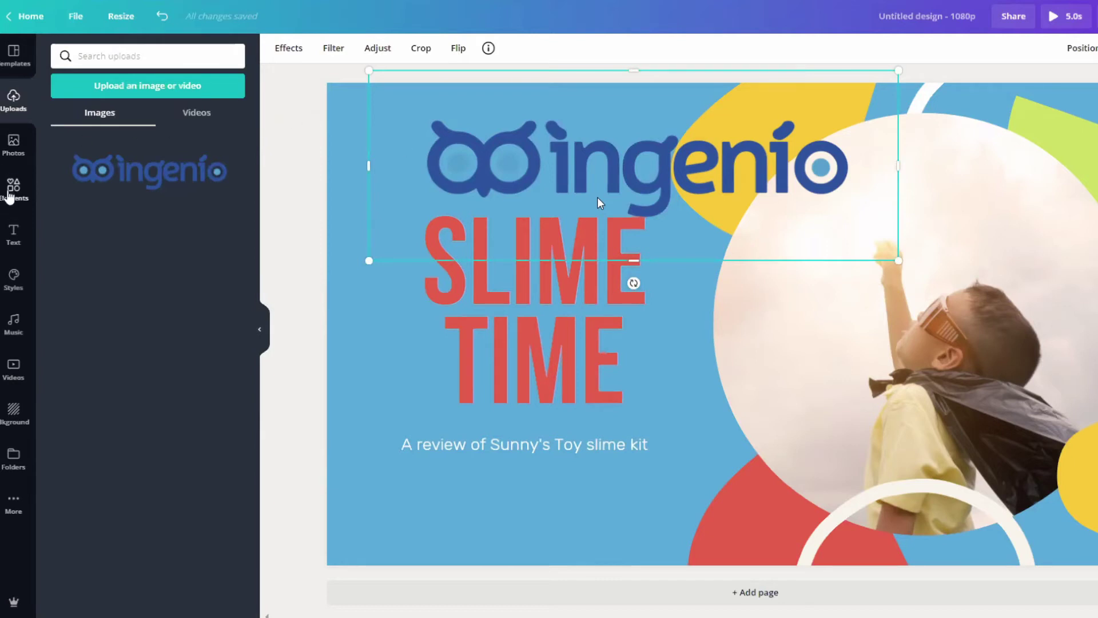
click(11, 193)
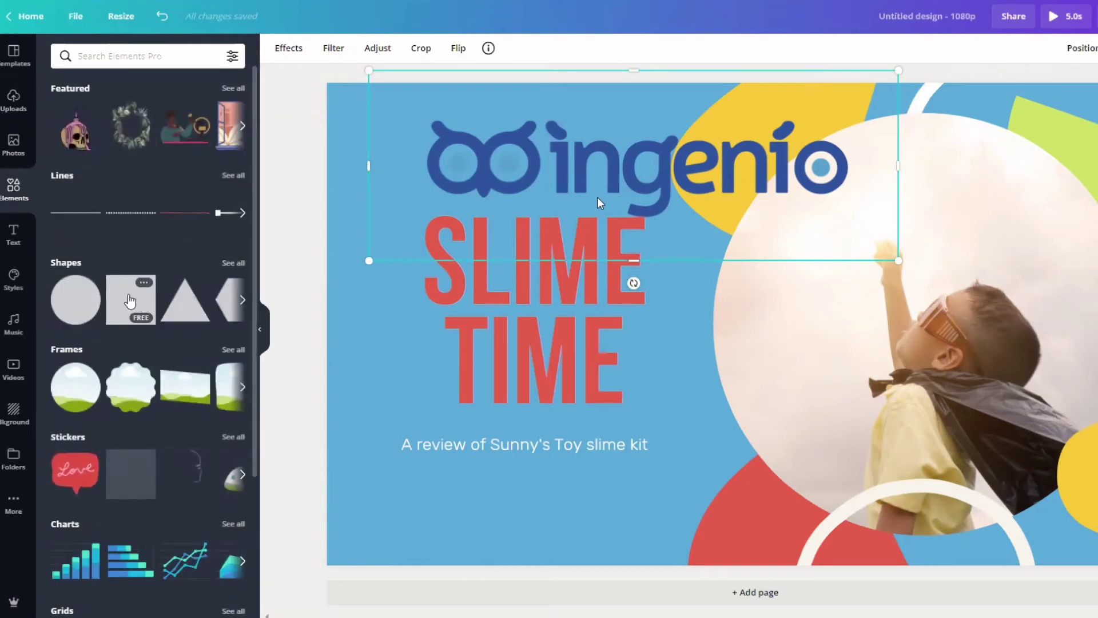
click(130, 300)
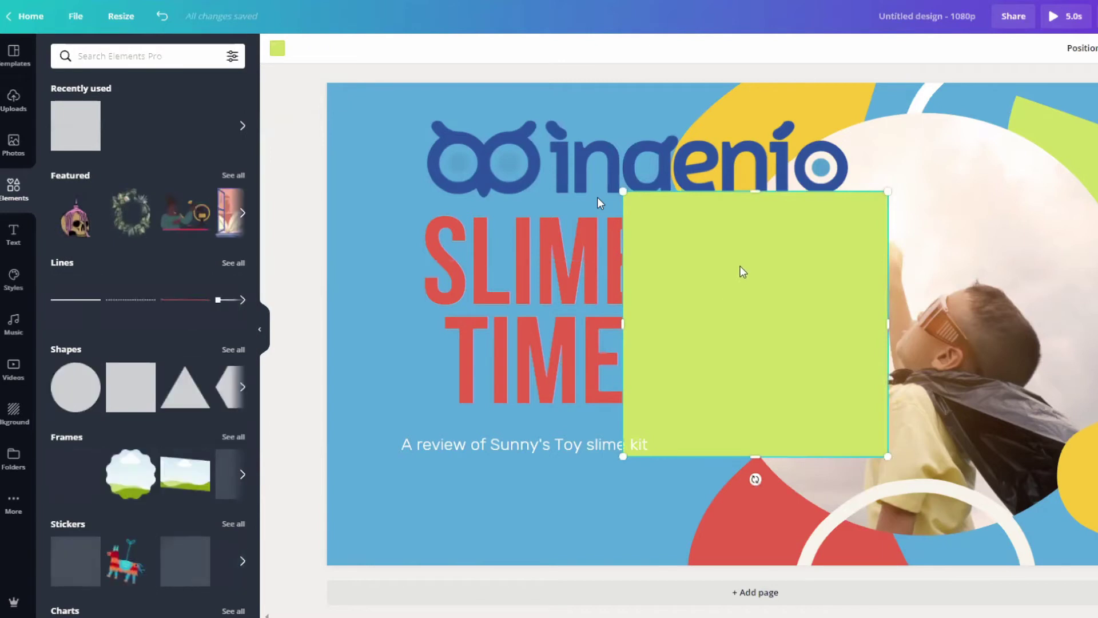
drag(708, 285, 548, 316)
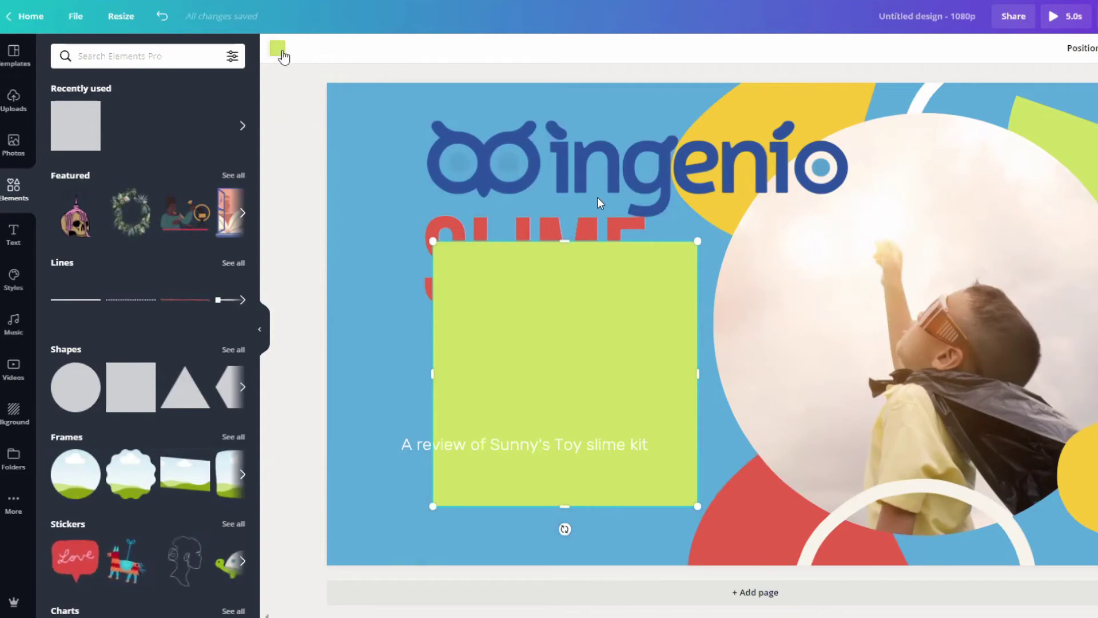
click(278, 51)
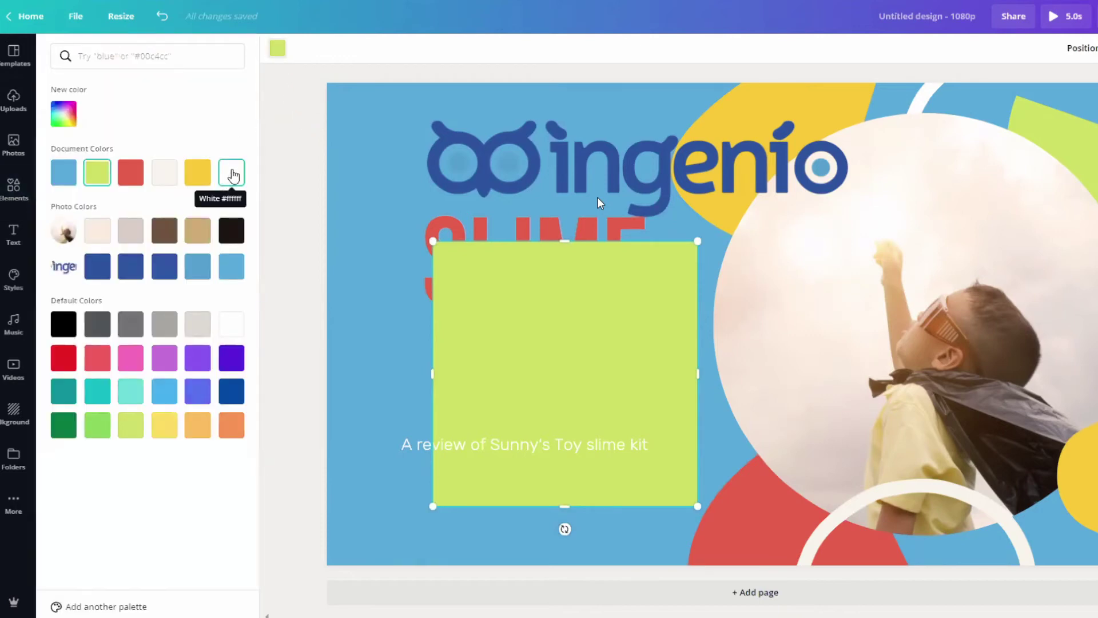
click(232, 173)
drag(547, 353, 427, 342)
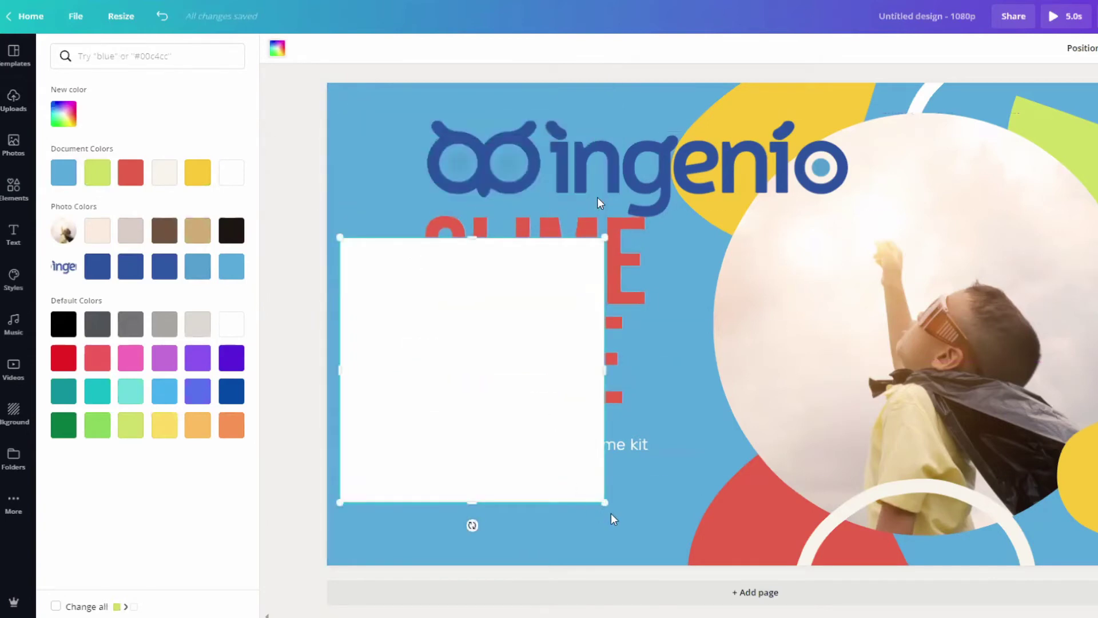
drag(472, 502, 479, 291)
Shrink the ingenio logo to about half its size and move it beside the title, overlapping the photo.
click(477, 206)
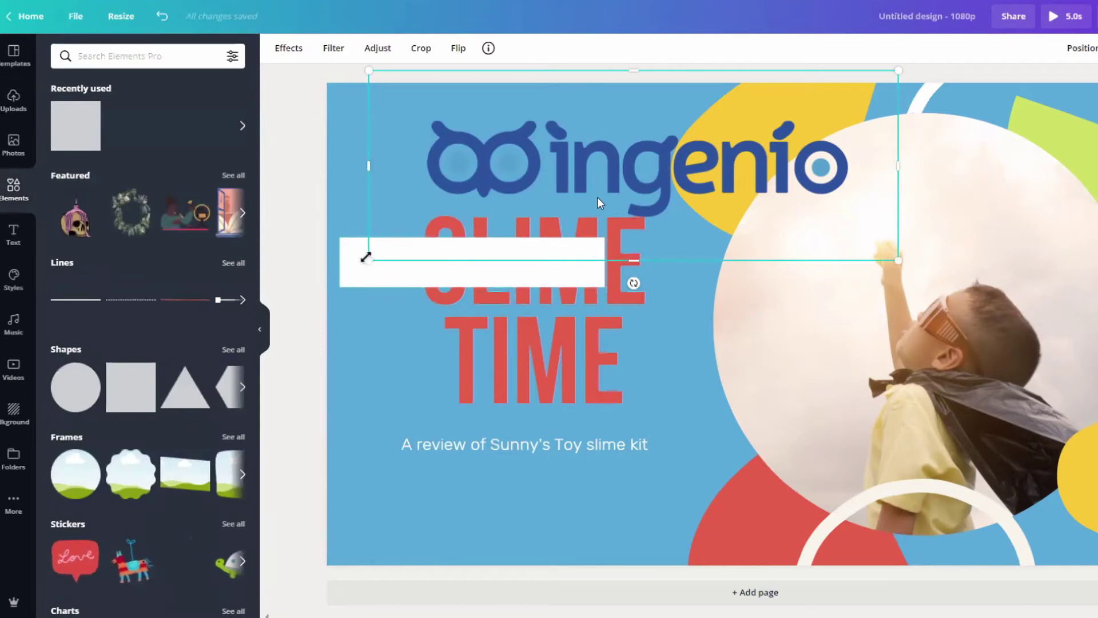
drag(367, 257, 711, 119)
drag(709, 234, 710, 239)
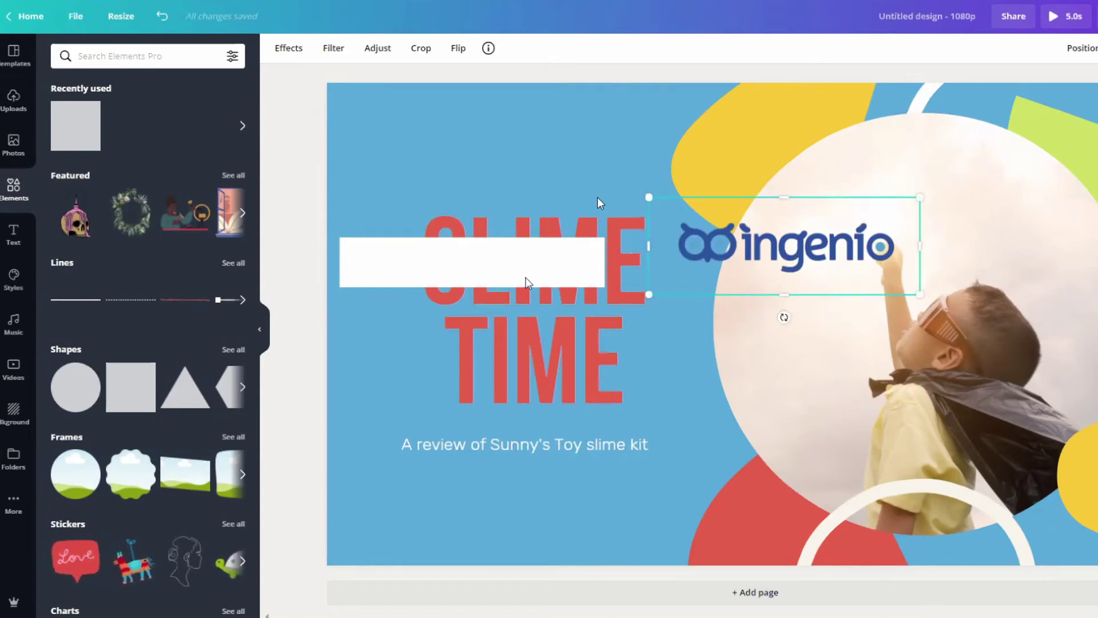
Move the white bar into the page's upper-left corner and fit the ingenio logo onto it at a smaller size.
drag(433, 255, 419, 120)
click(722, 253)
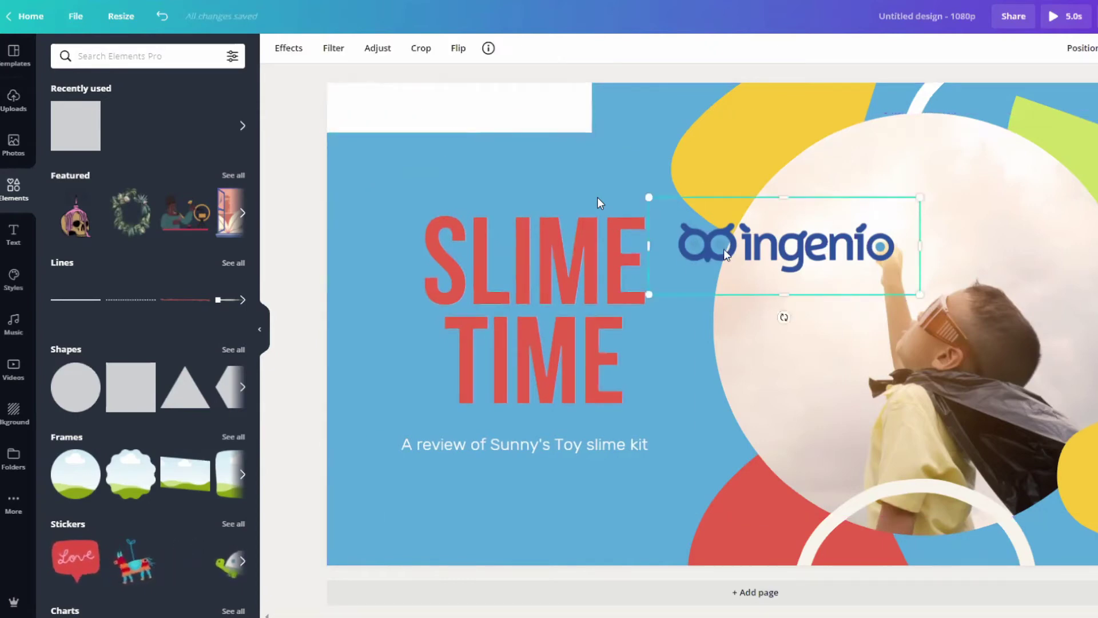
drag(735, 254, 373, 119)
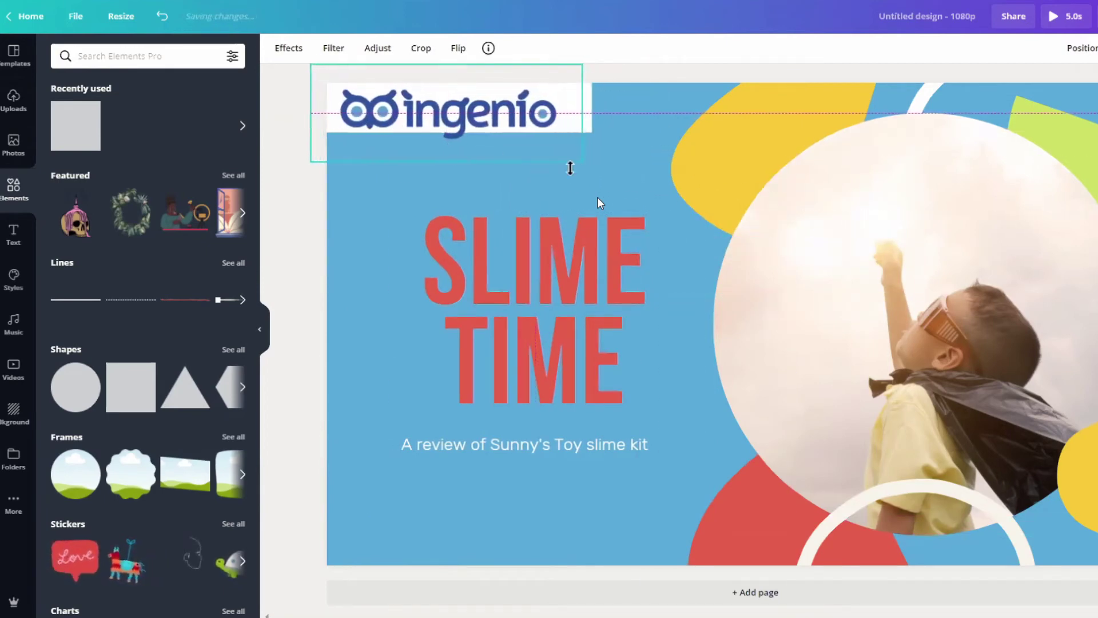
drag(572, 163, 521, 143)
drag(486, 103, 490, 113)
Narrow the white bar behind the logo to a width of about 452 and make it slightly taller.
click(578, 109)
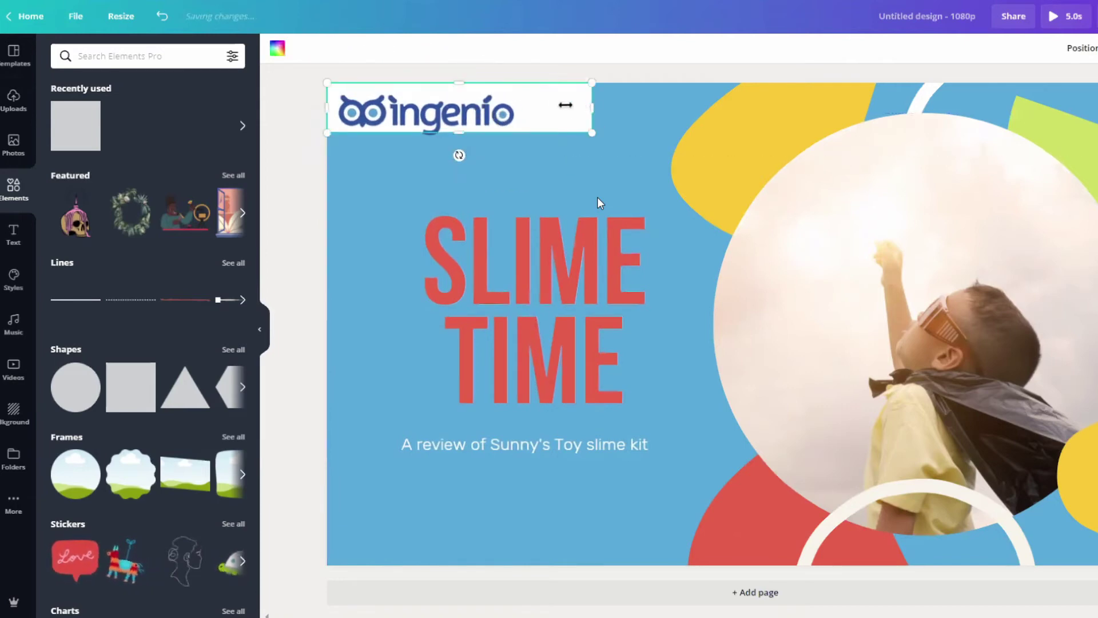
drag(592, 107, 529, 107)
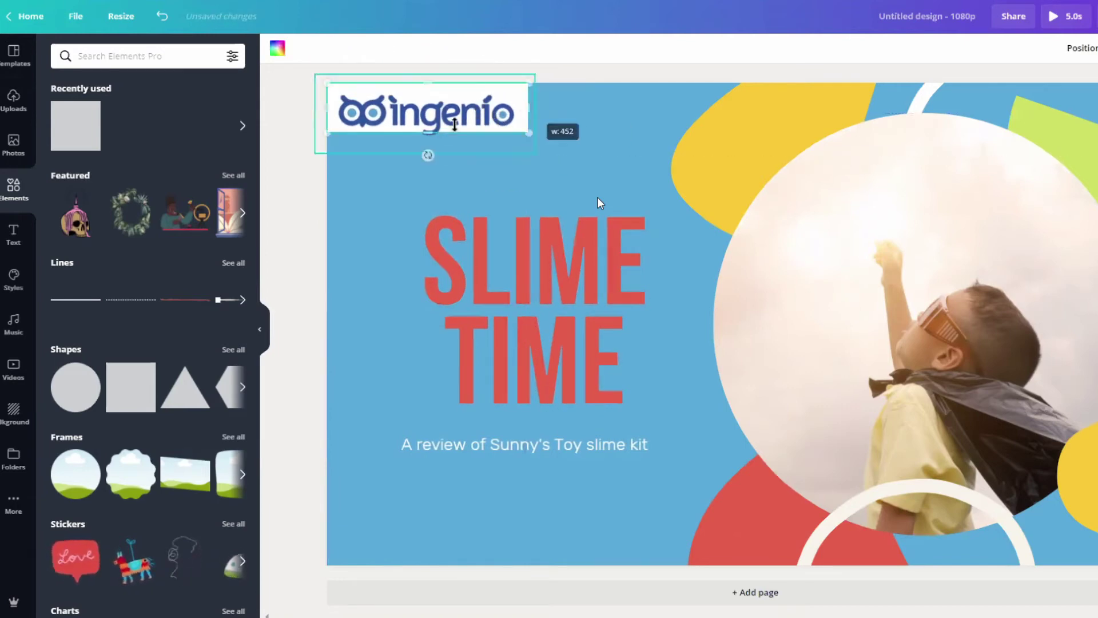
drag(428, 135, 429, 141)
click(313, 182)
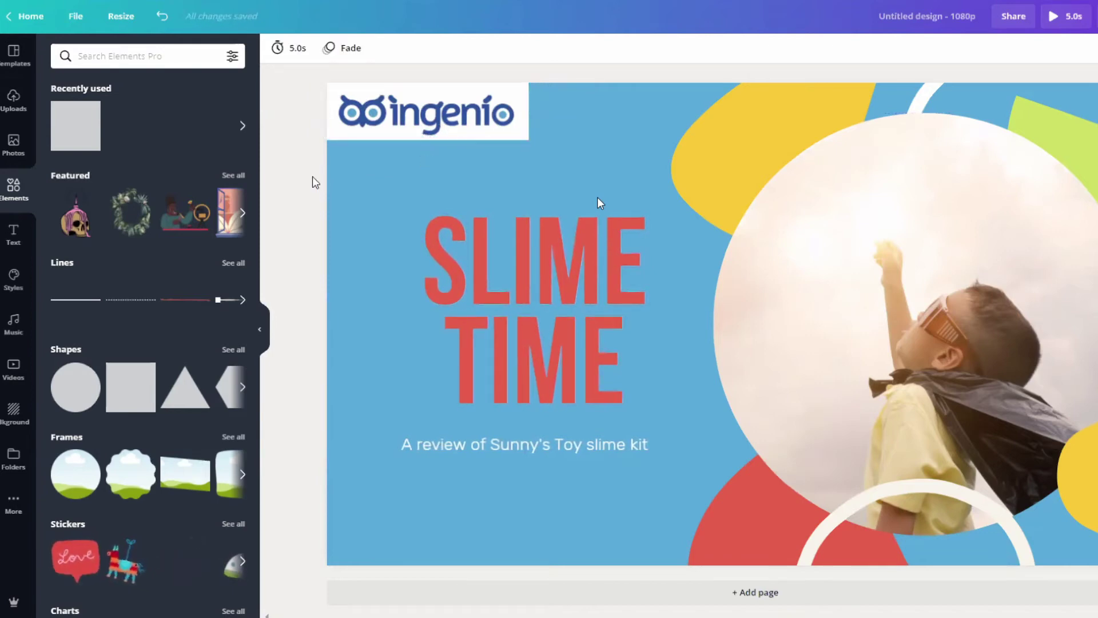
Play the animated preview of the design and return to the editor.
click(1071, 24)
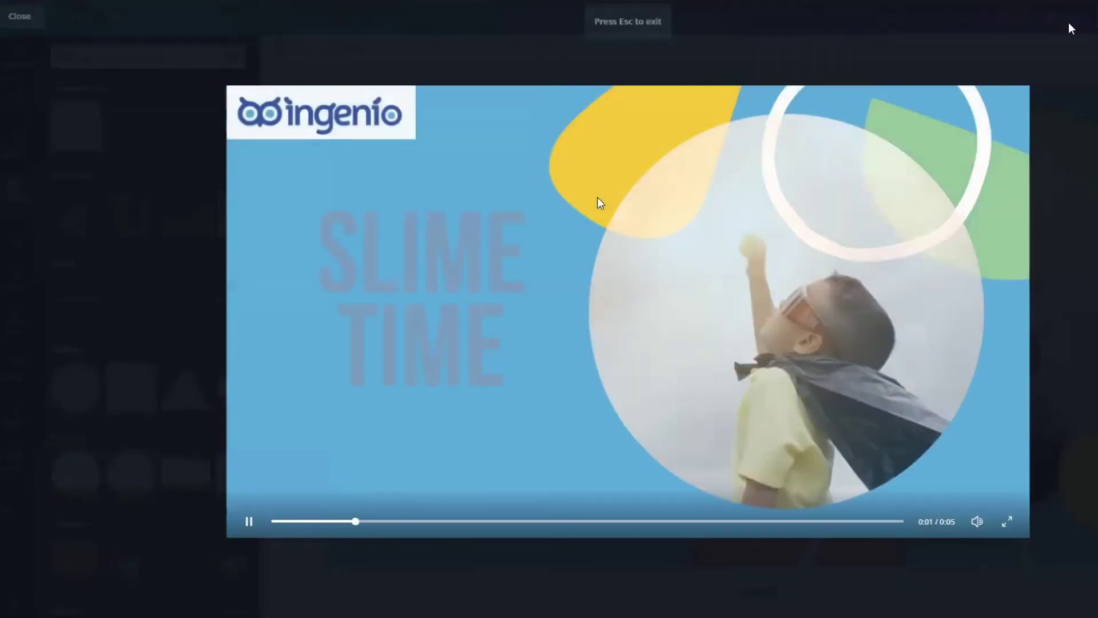
click(20, 19)
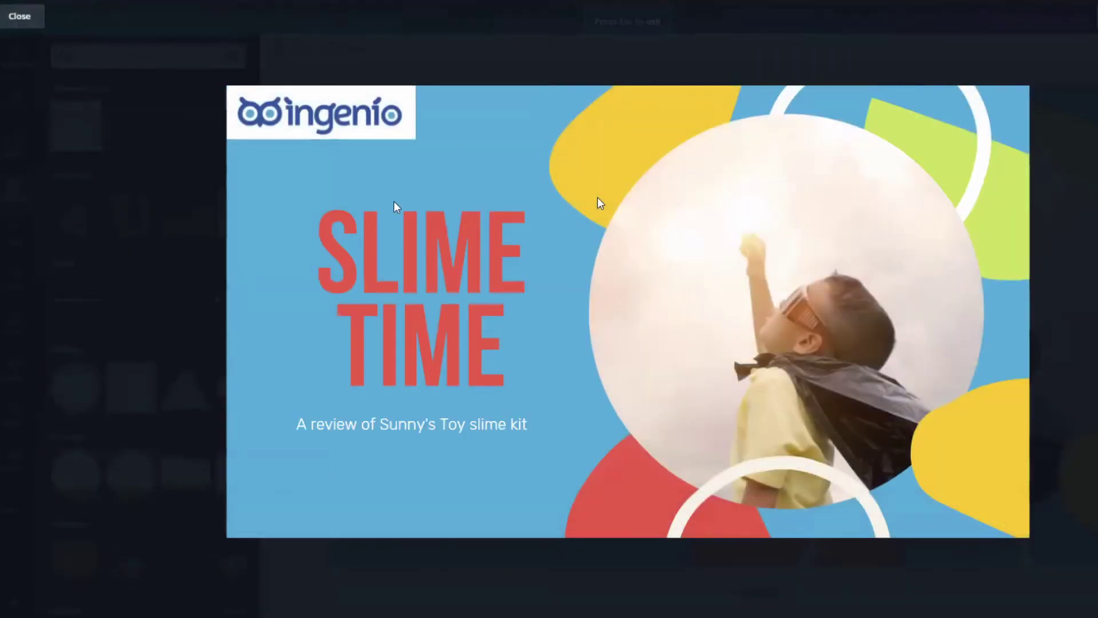
click(512, 254)
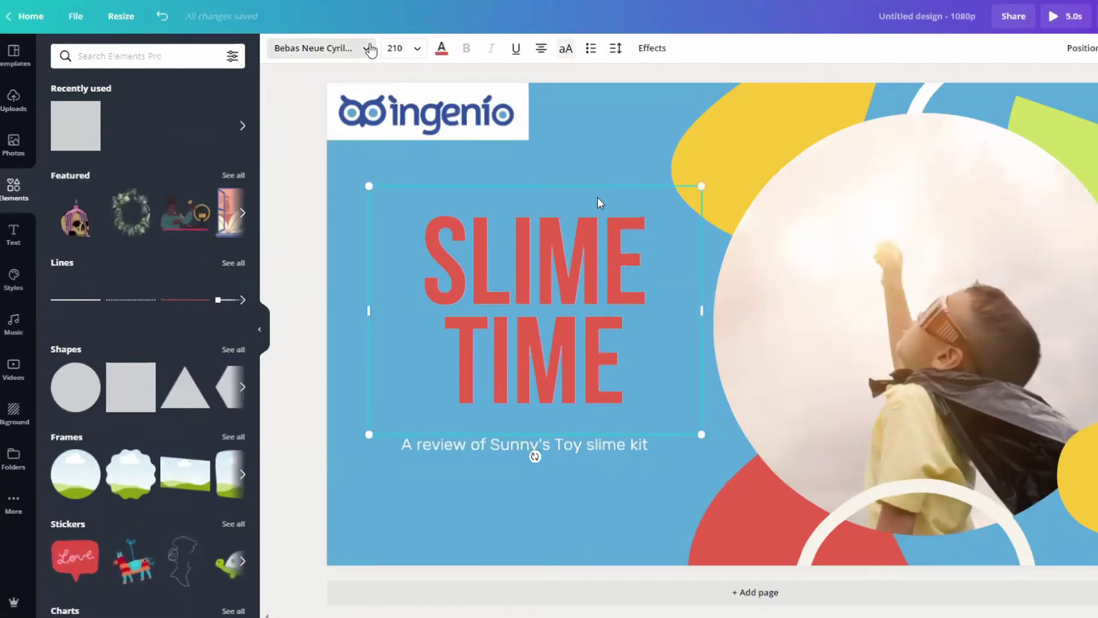
click(366, 48)
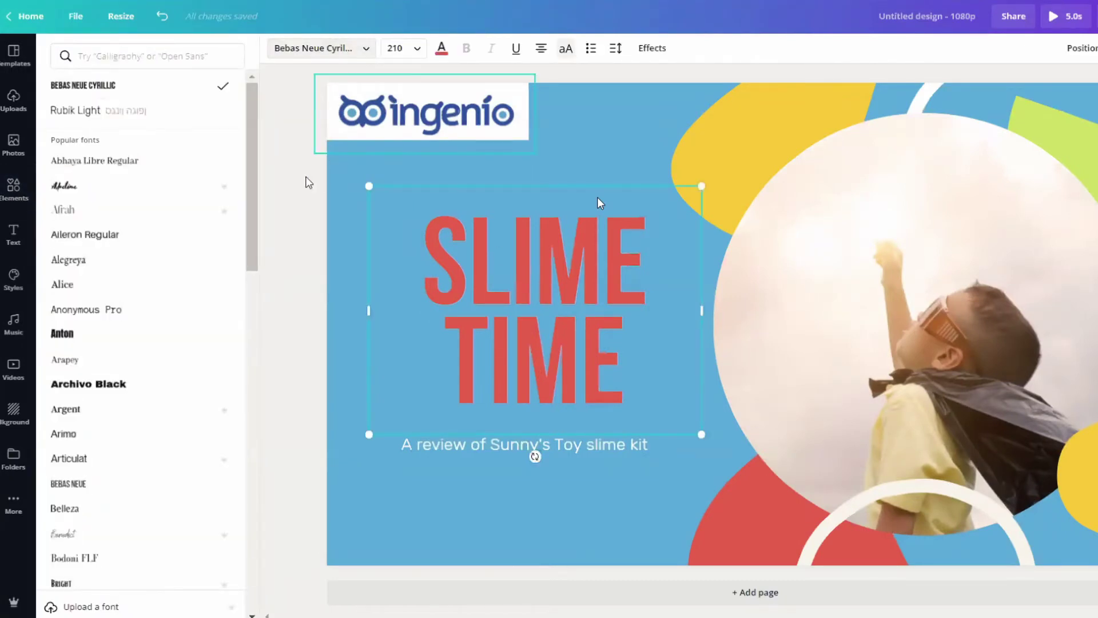
key(Escape)
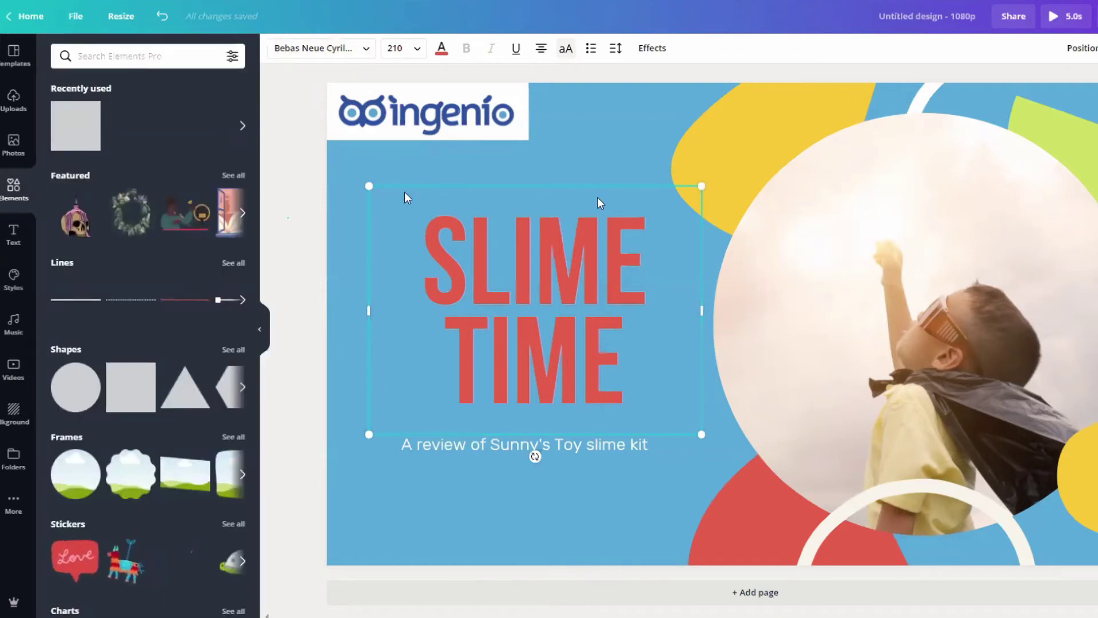
click(343, 240)
Shift the SLIME TIME title slightly down and to the left on the page.
click(515, 258)
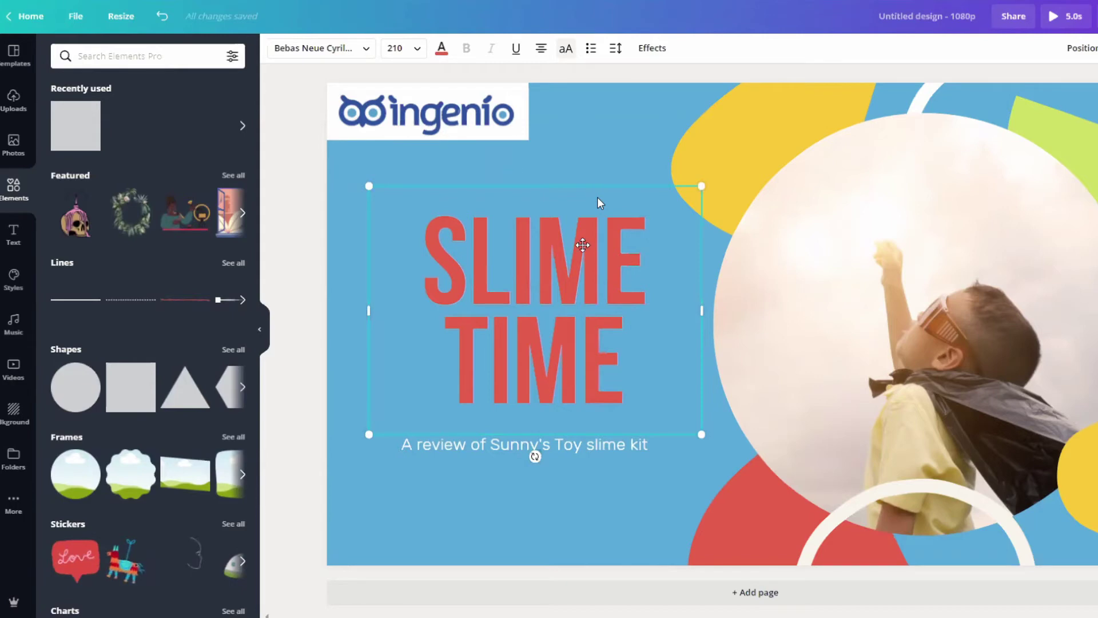
drag(582, 245, 604, 337)
key(ctrl+z)
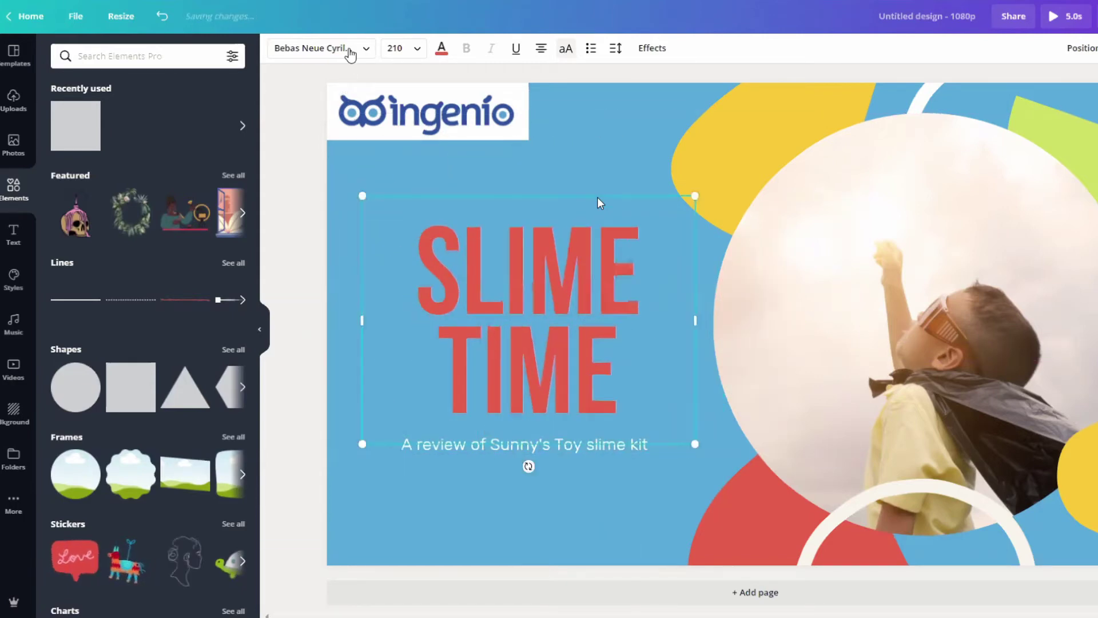
Browse the fonts available for the SLIME TIME title and make its text editable.
click(349, 50)
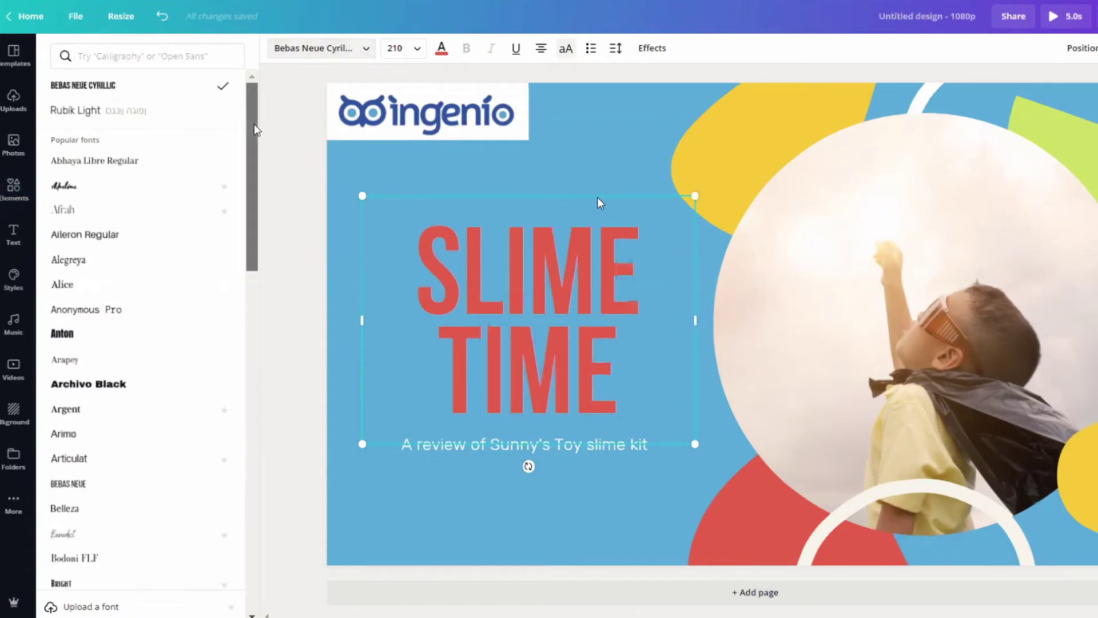
drag(257, 160, 243, 180)
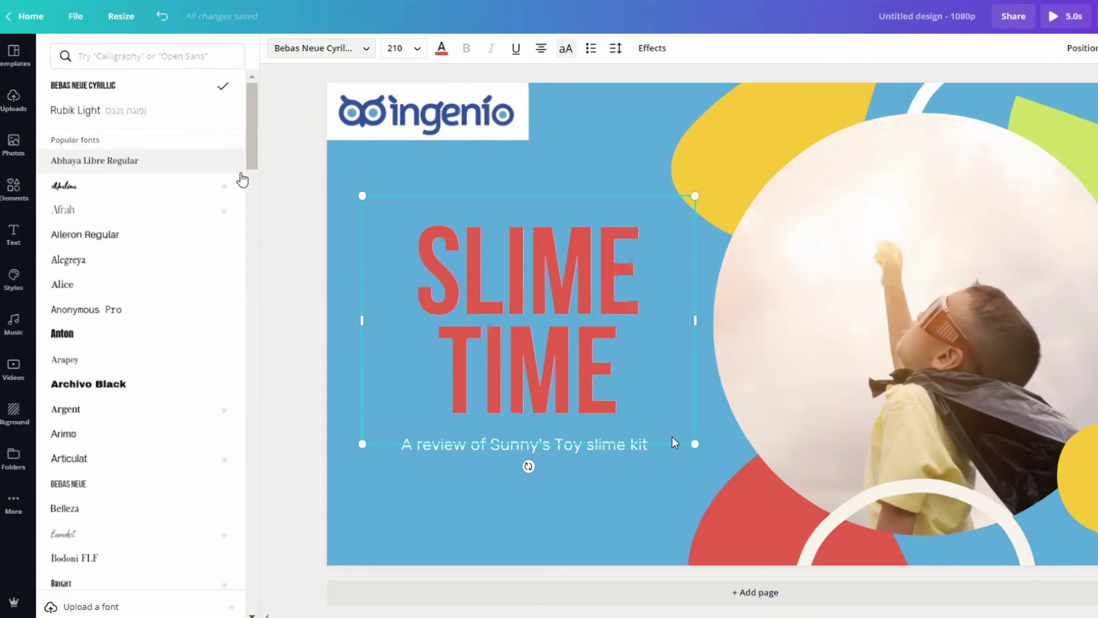
click(506, 251)
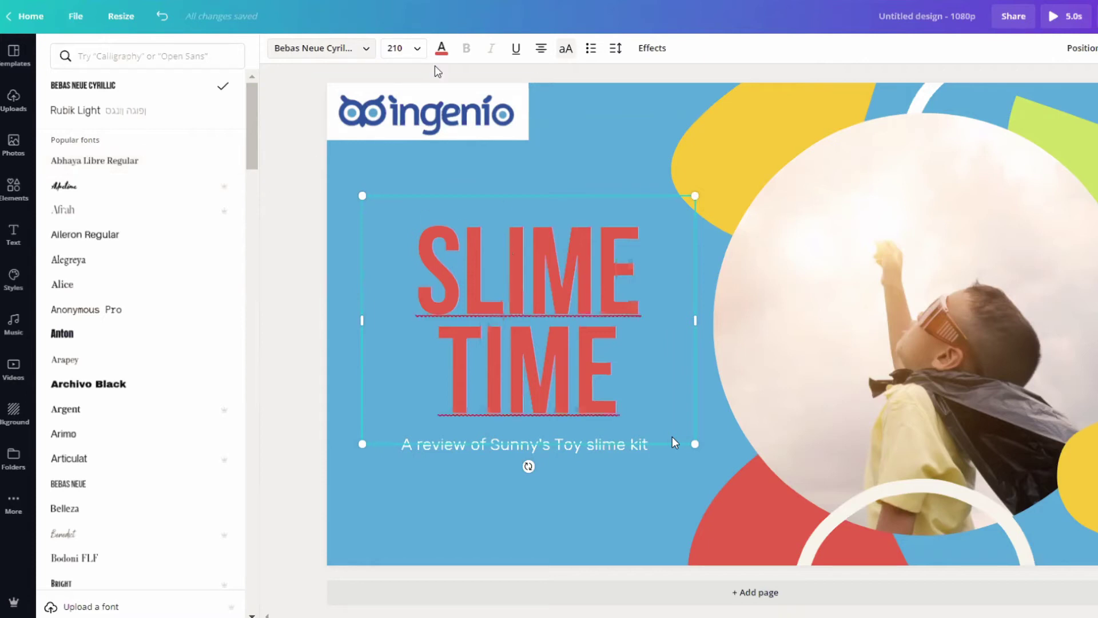
Recolor the SLIME TIME title, trying light blue and near-black before settling on white.
click(440, 48)
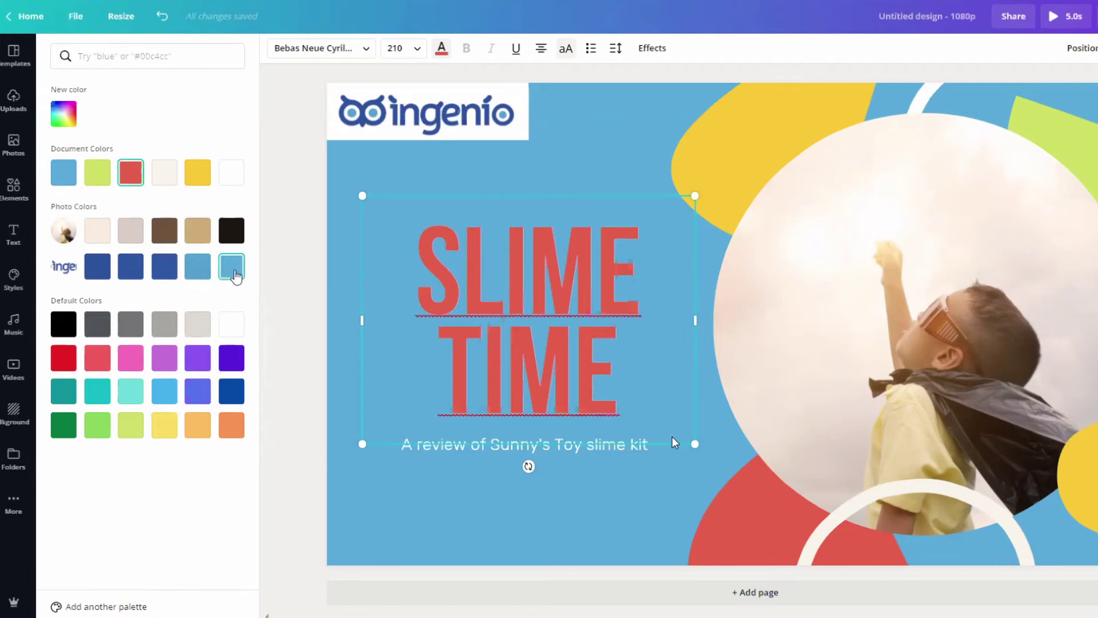
click(234, 274)
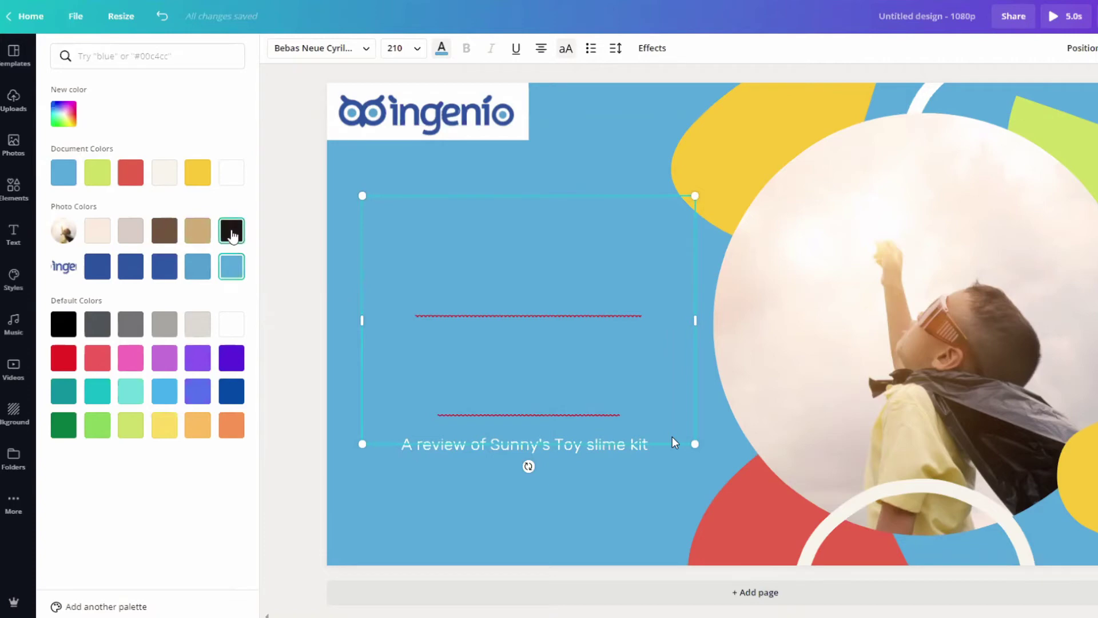
click(231, 231)
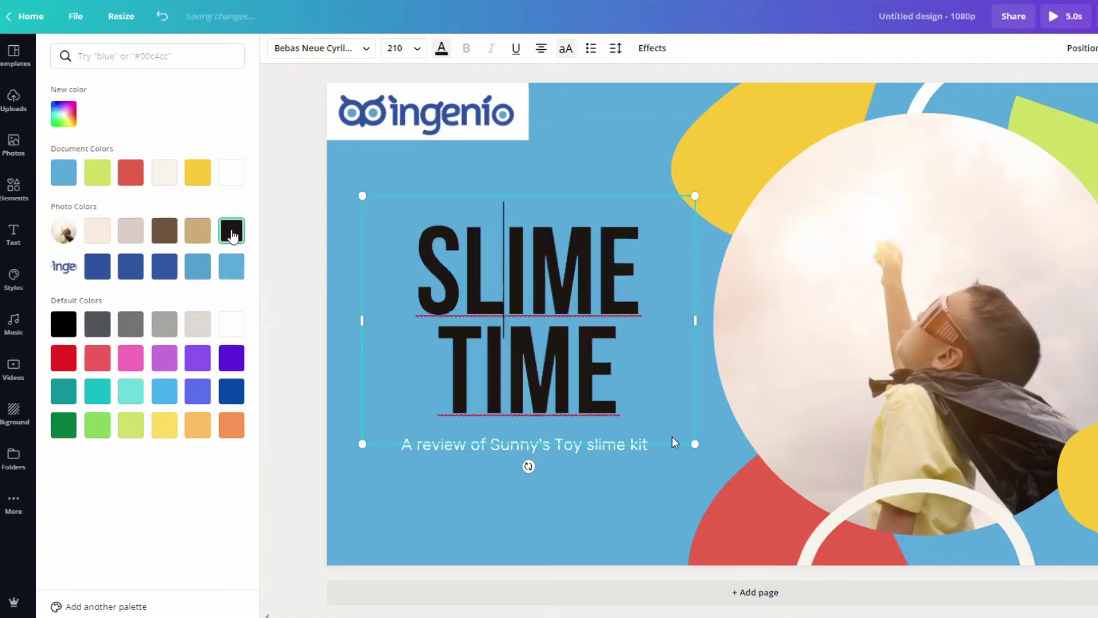
click(231, 330)
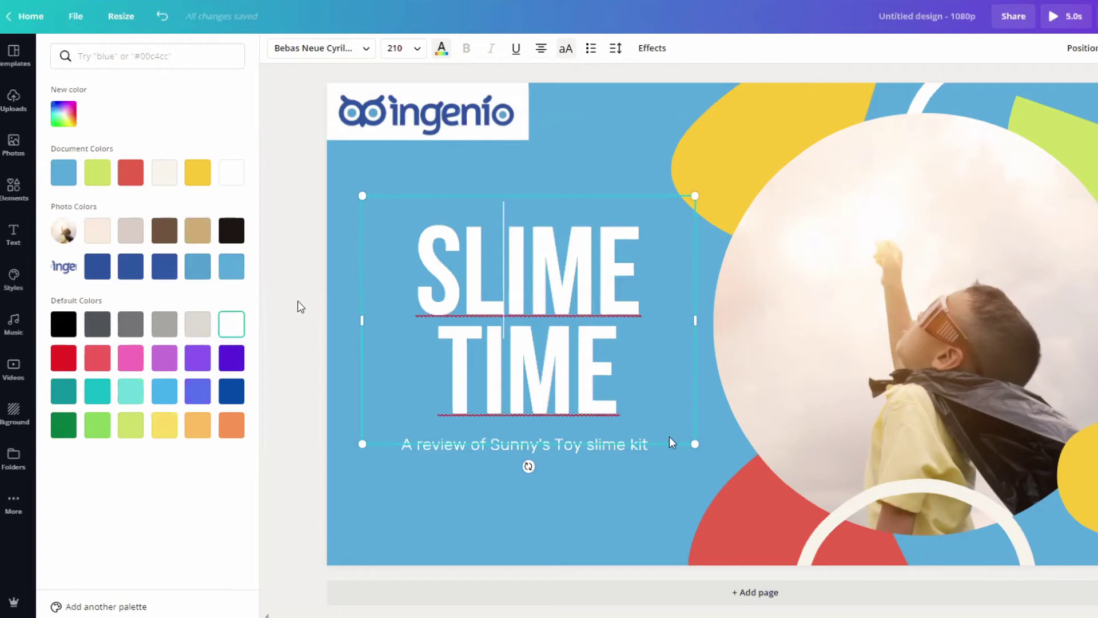
key(Escape)
Replace the SLIME TIME title text with INGENIO BELAJAR ONLINE, one word per line.
double_click(684, 315)
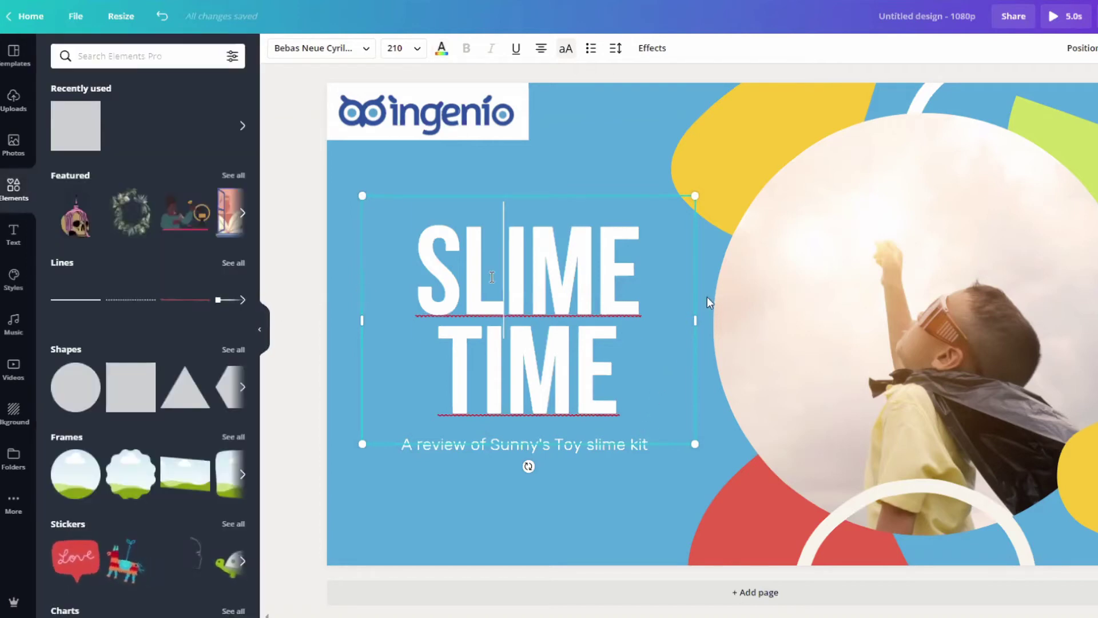
key(ctrl+a)
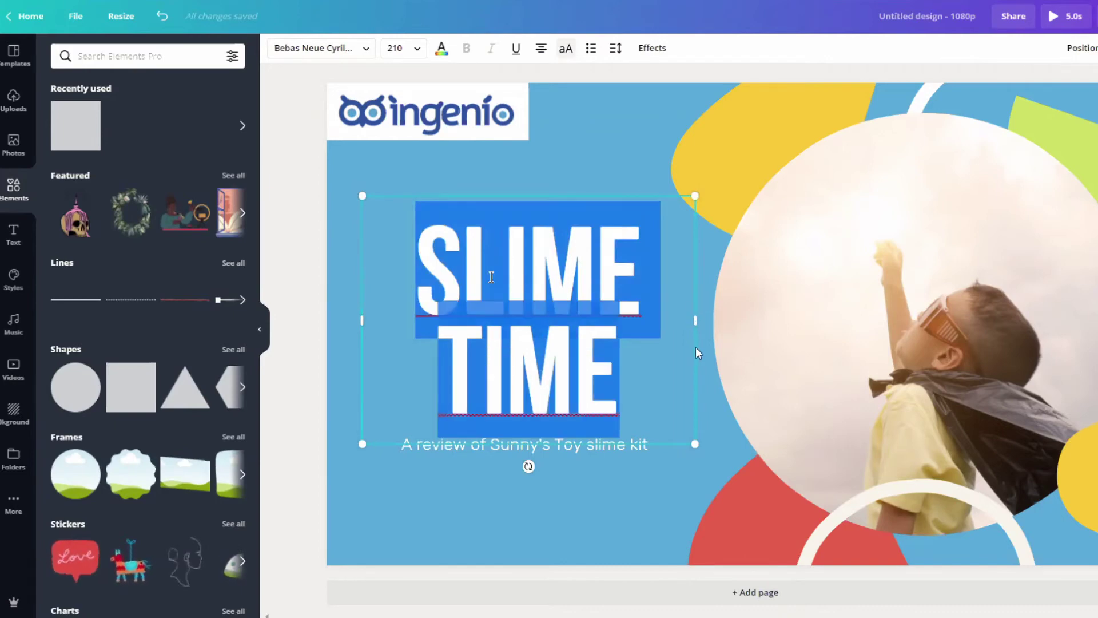
text(INGENIO BELA)
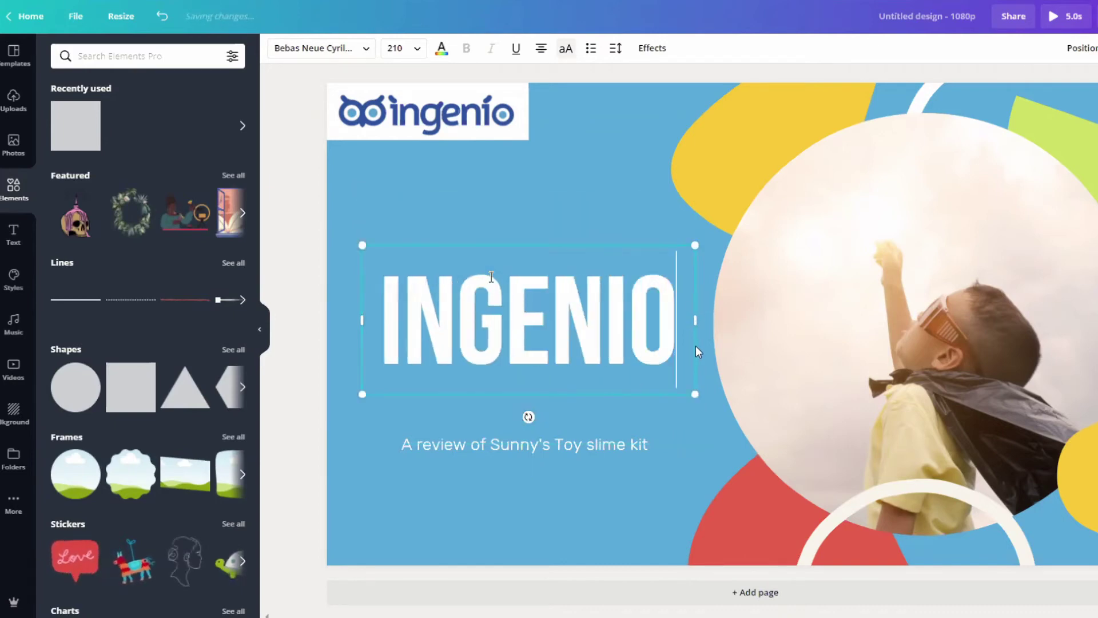
text(JAR)
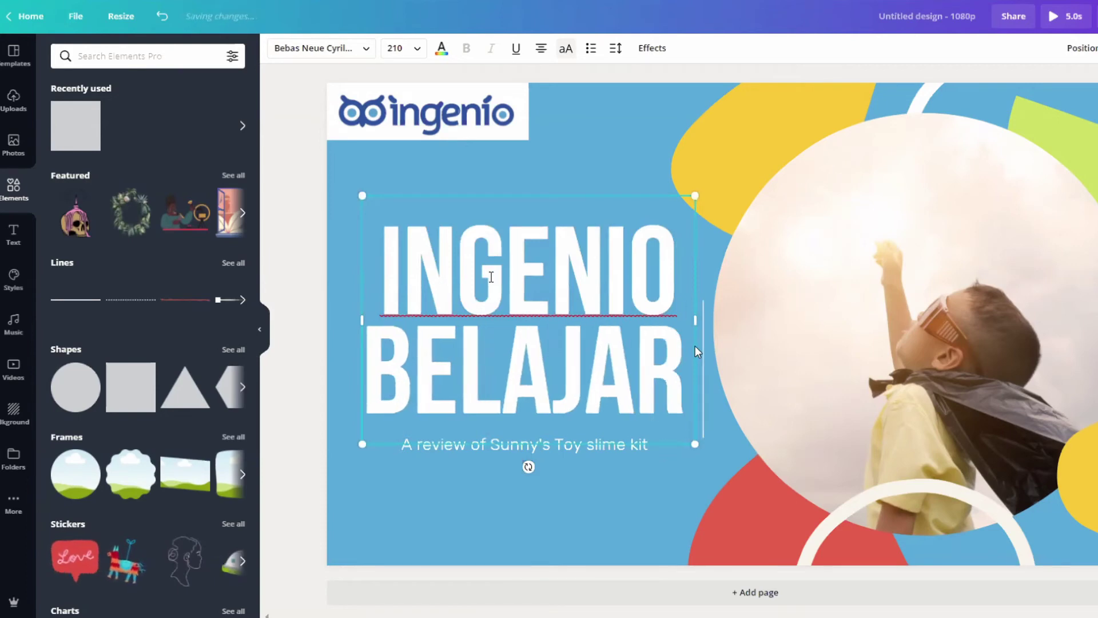
key(Return)
text(ONLINE)
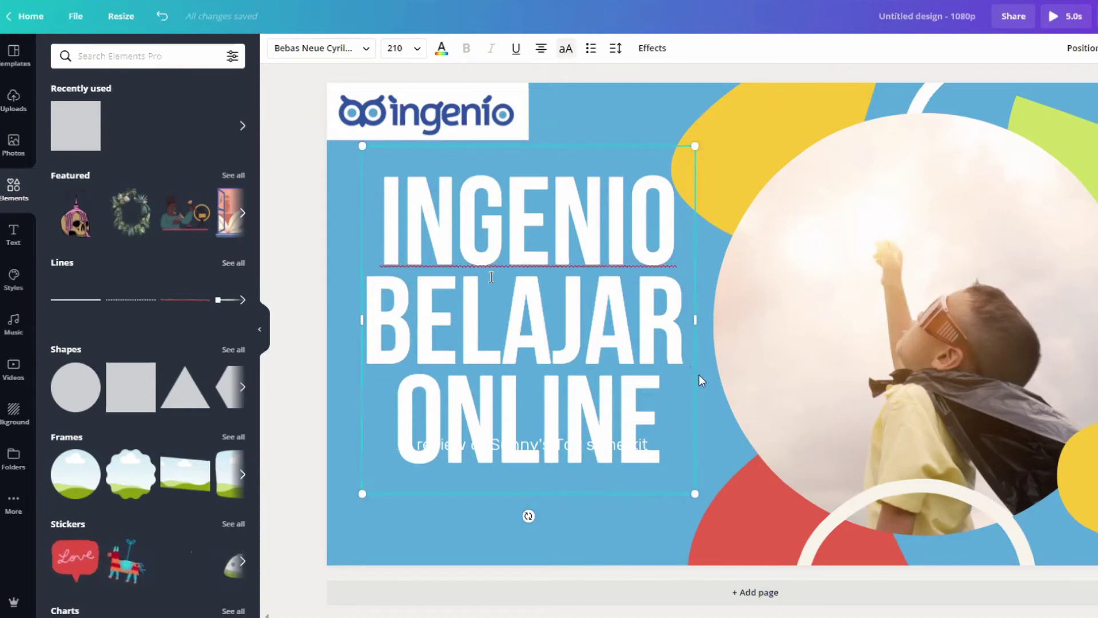
key(ctrl+a)
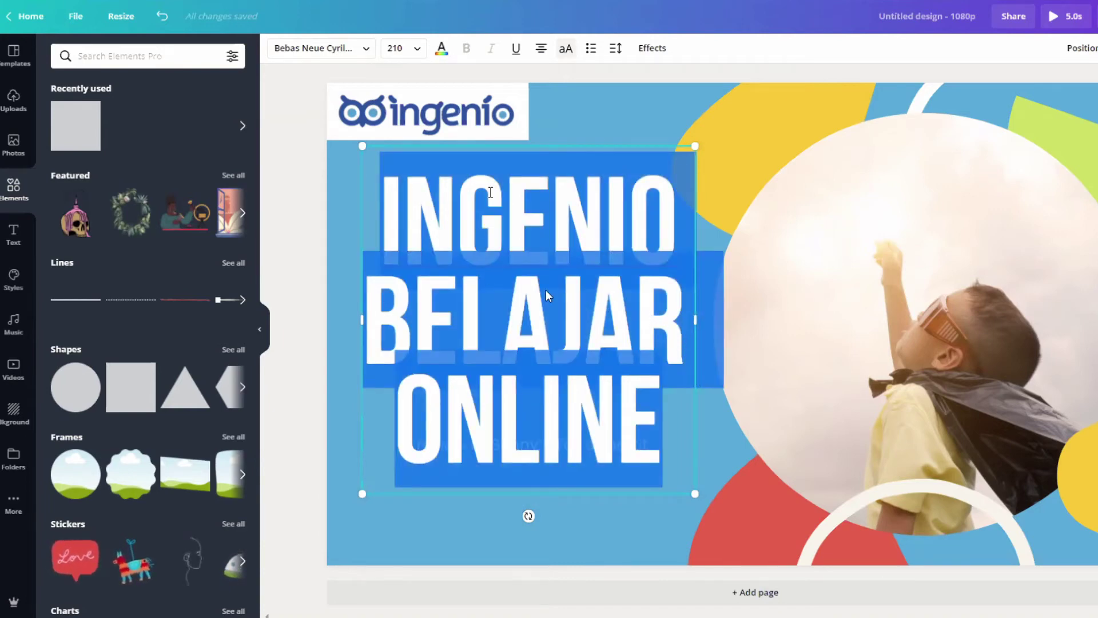
click(601, 115)
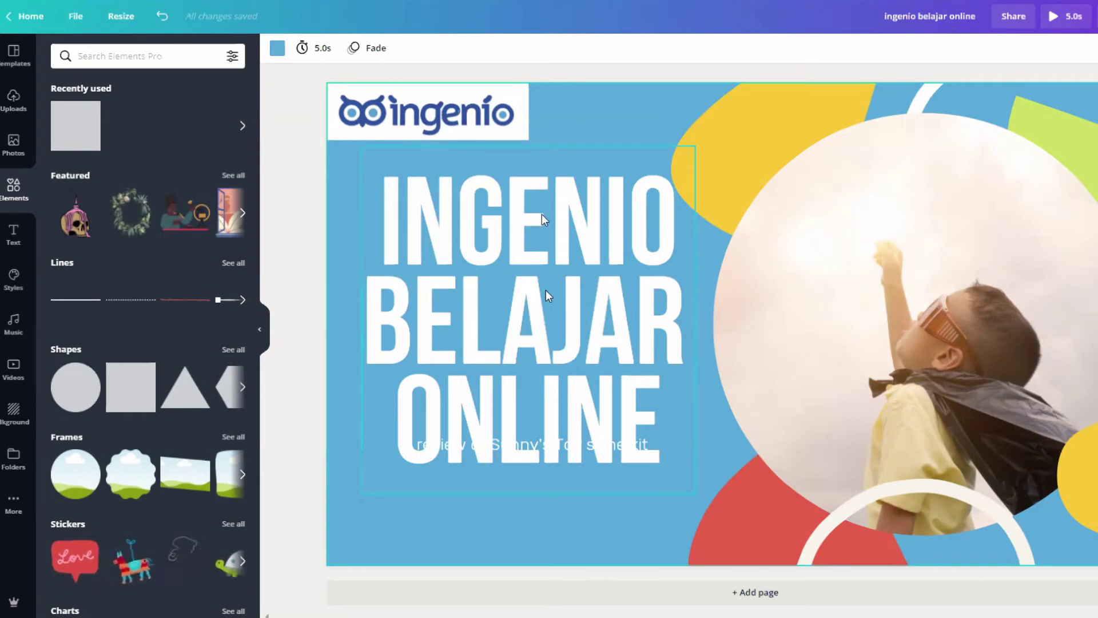
Reduce the INGENIO BELAJAR ONLINE title's font size, trying 80 and settling on 104.
click(545, 290)
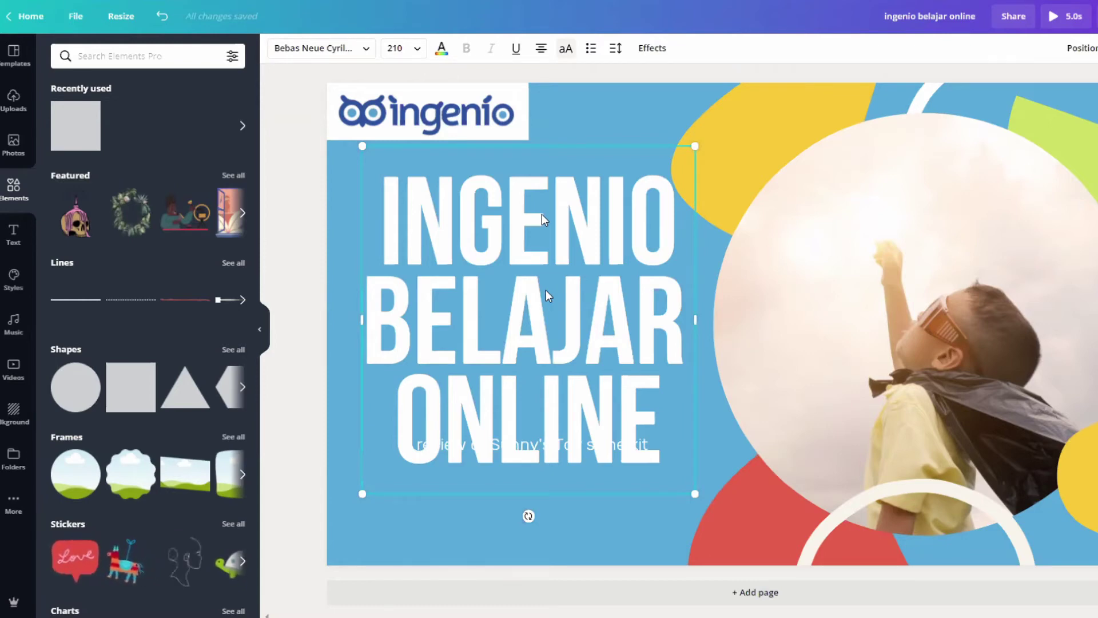
click(418, 51)
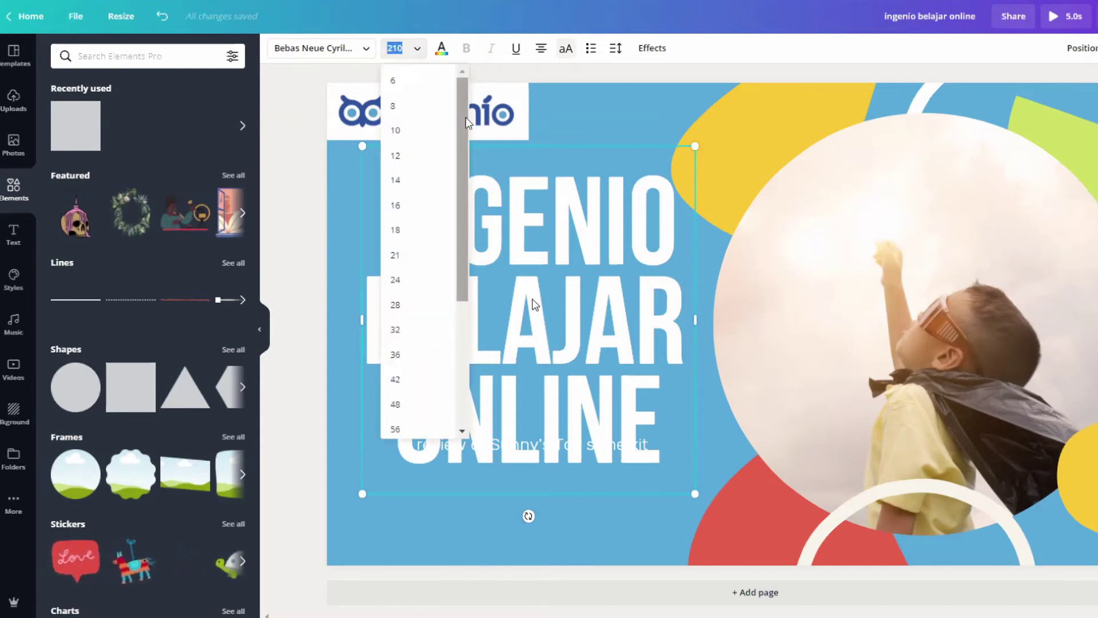
drag(465, 118, 474, 247)
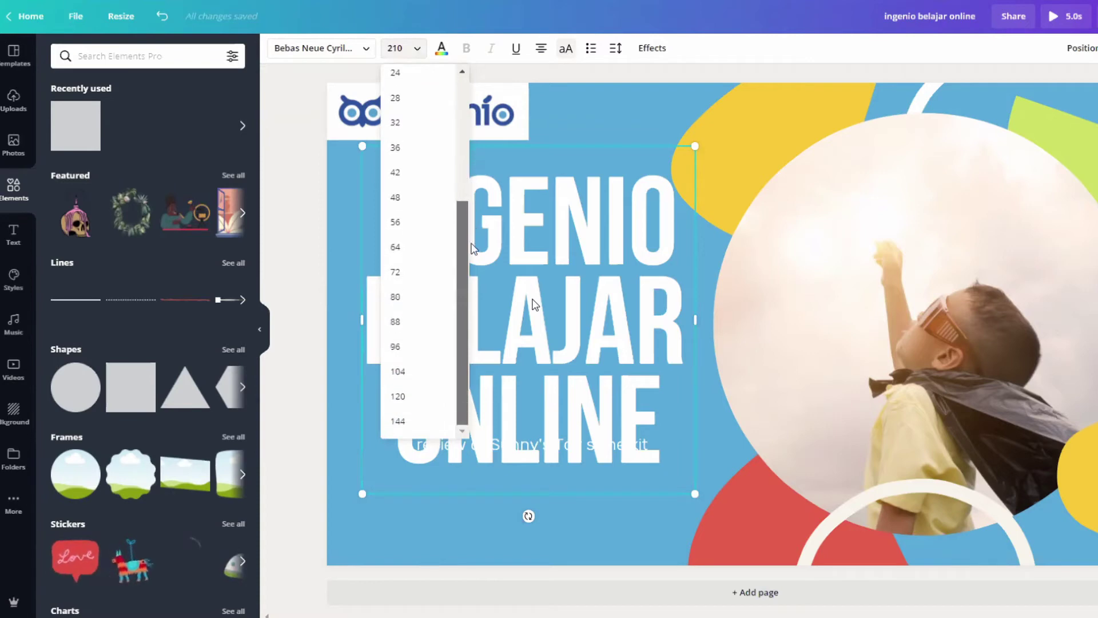
click(418, 297)
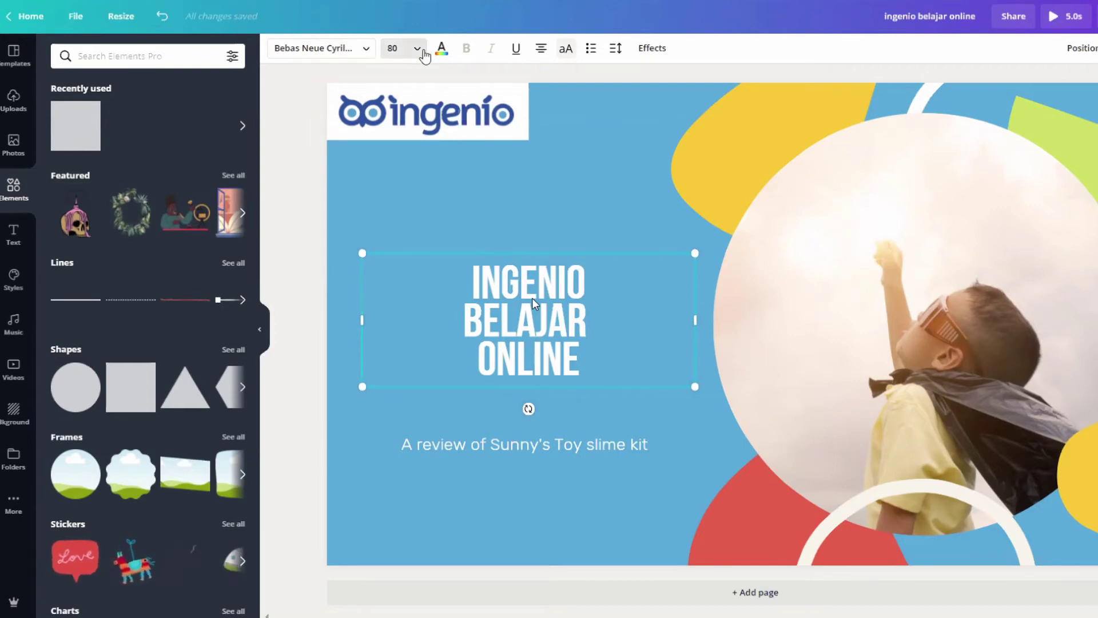
click(423, 53)
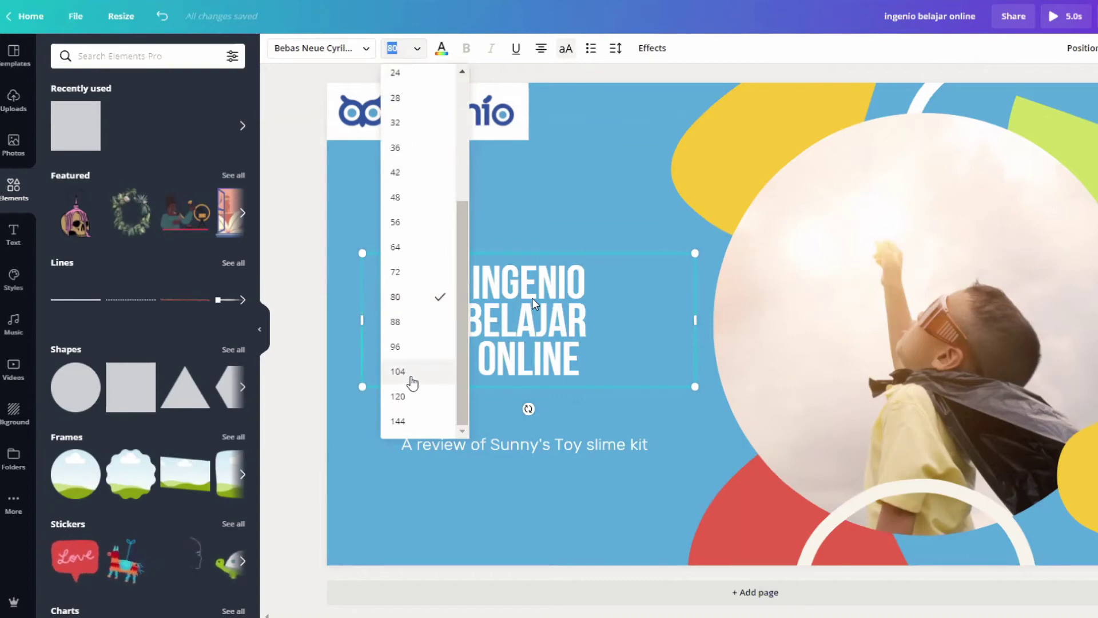
click(411, 377)
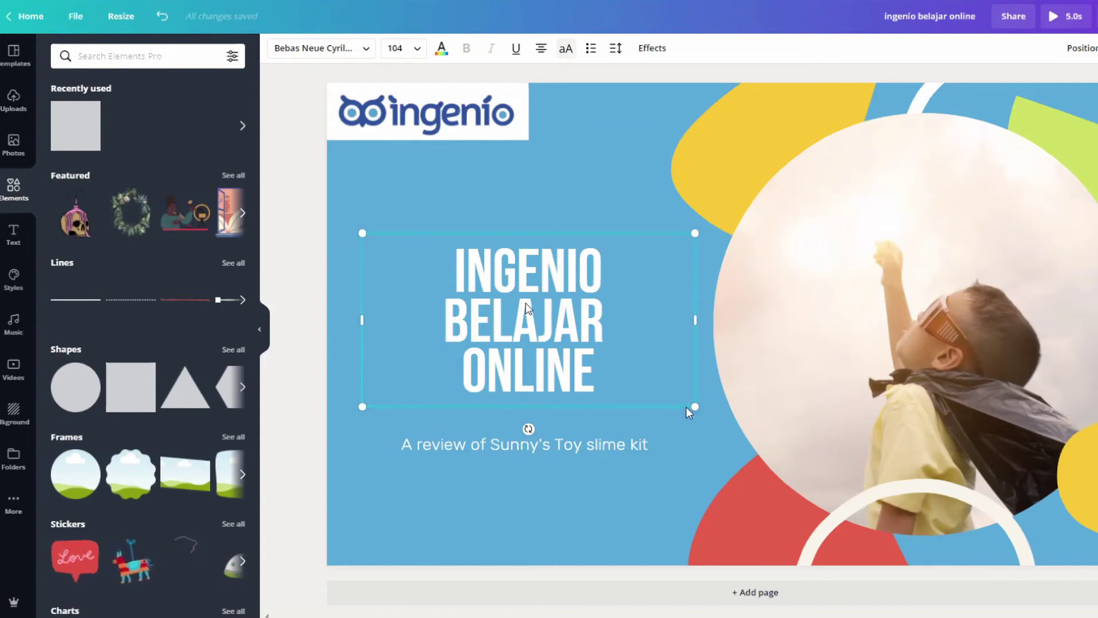
Scale the title text box up to a font size of 140 and narrow the box from its left edge.
drag(693, 406, 809, 466)
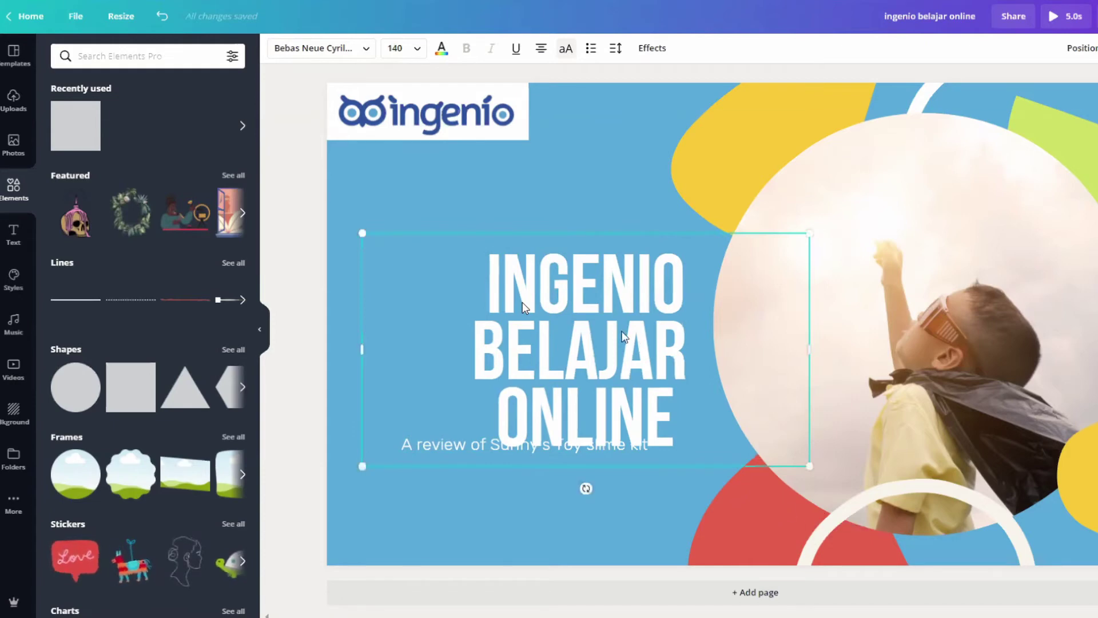
click(298, 253)
click(380, 345)
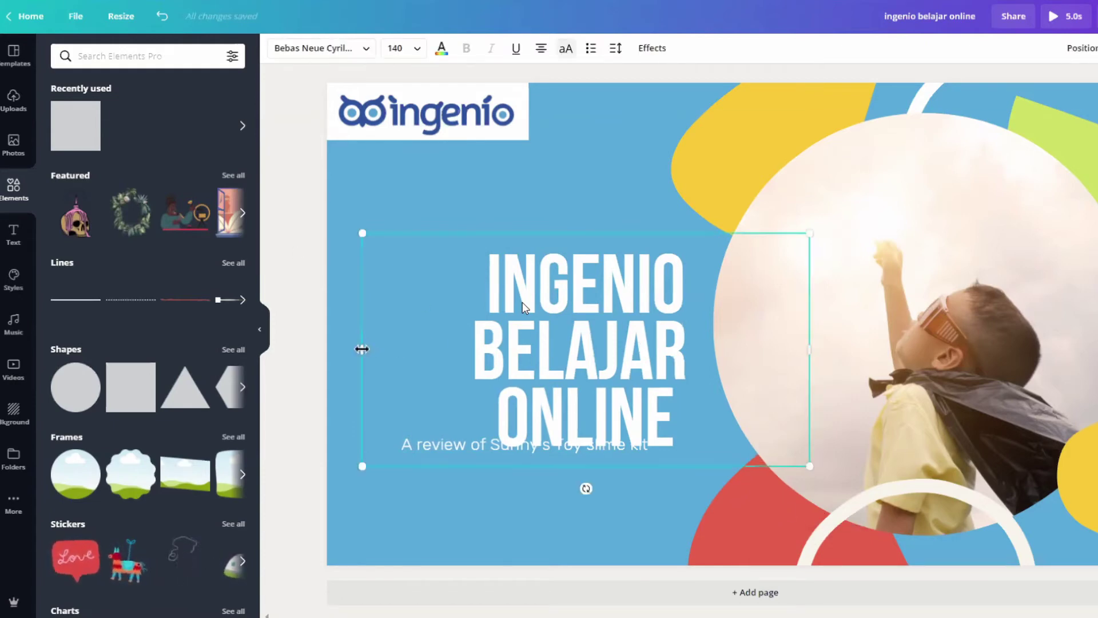
drag(363, 349, 512, 361)
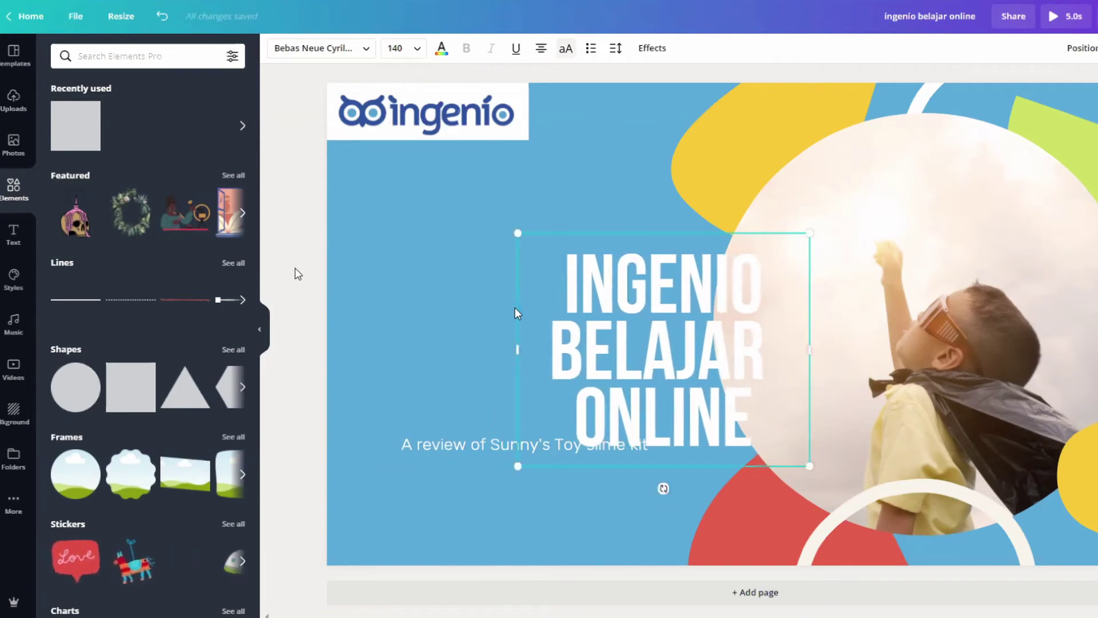
click(592, 305)
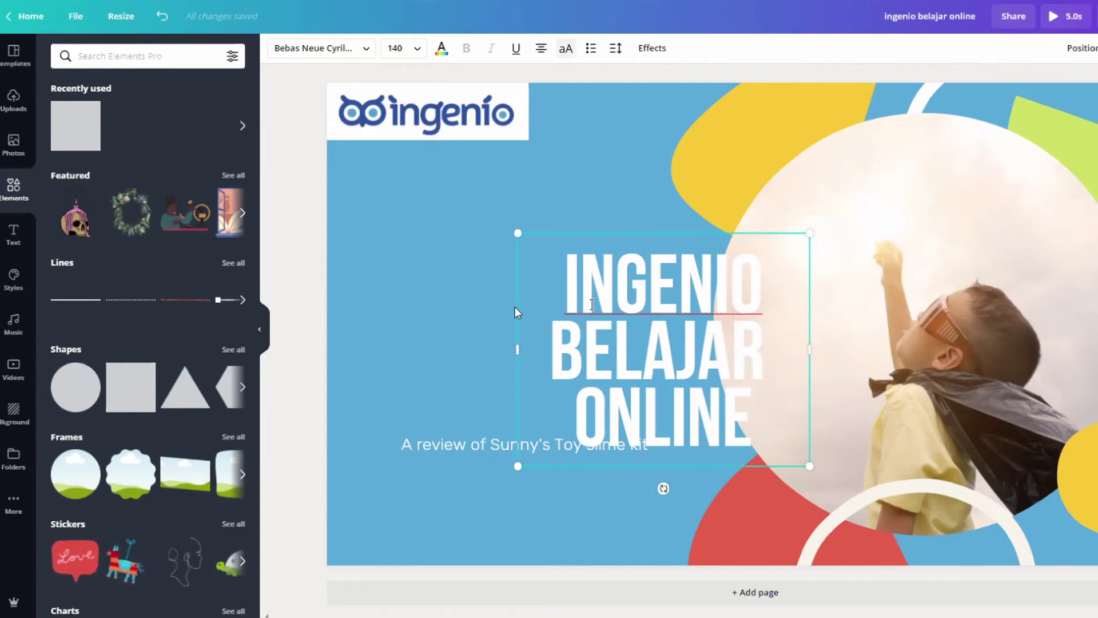
click(395, 48)
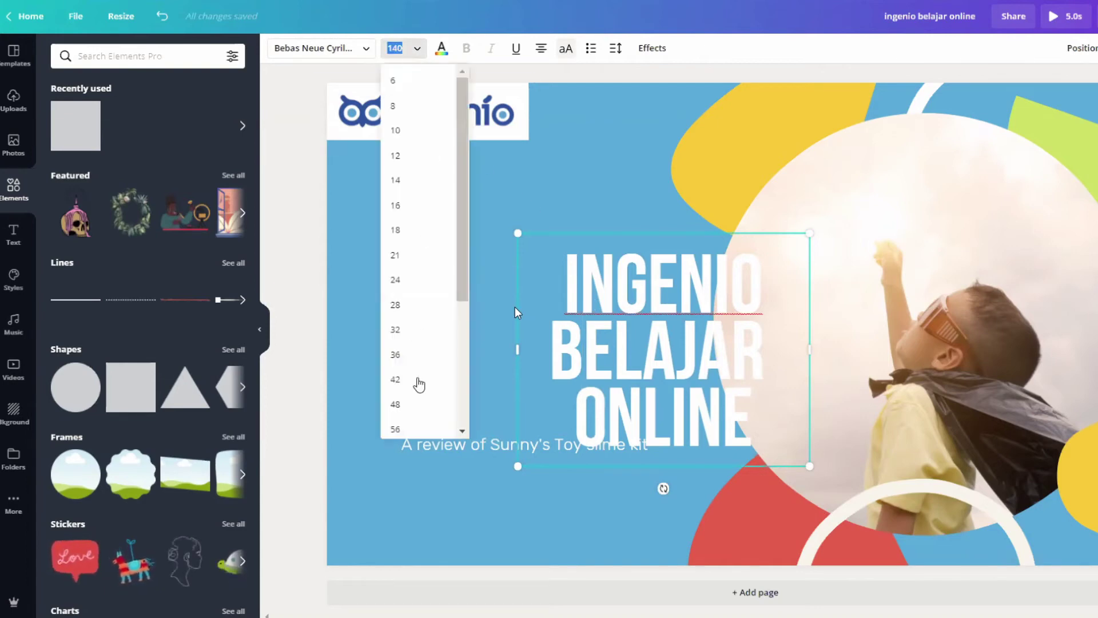
drag(463, 295, 471, 422)
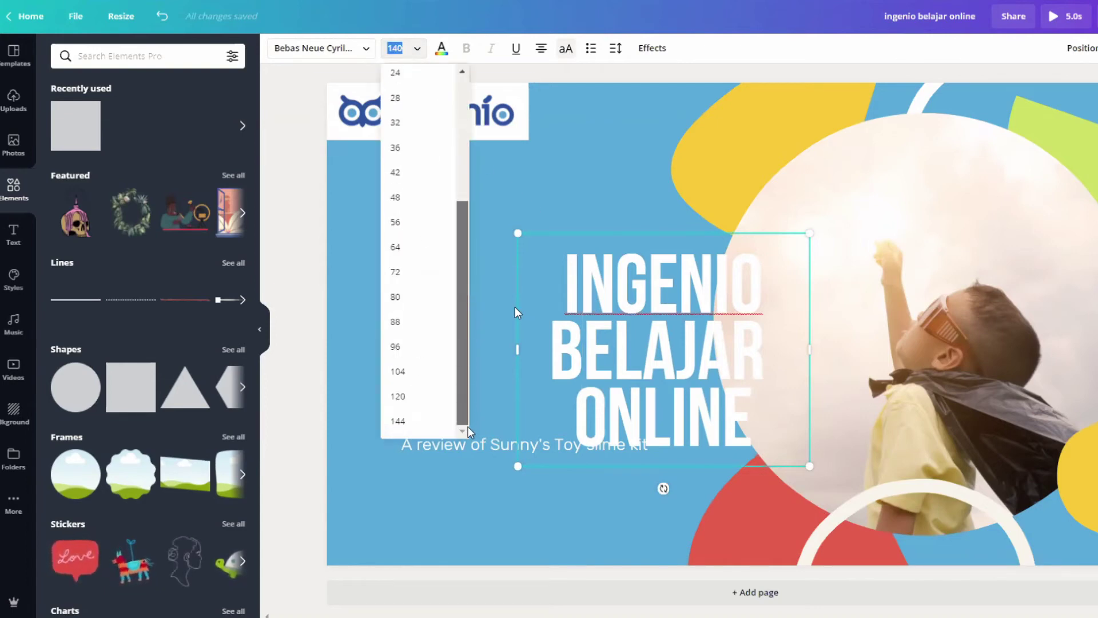
click(516, 312)
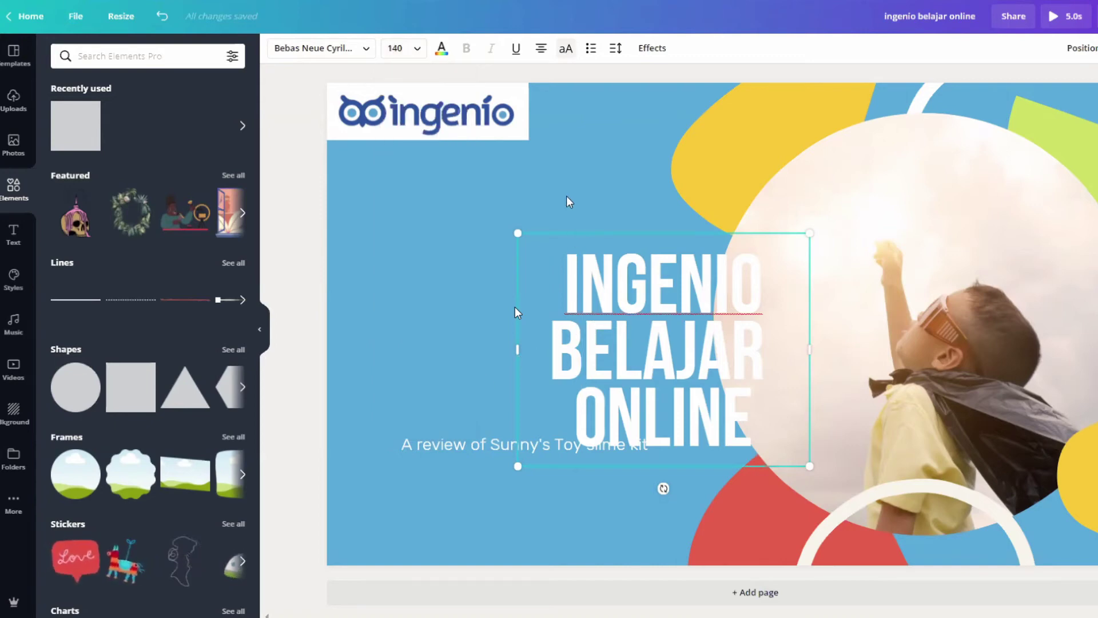
Move the INGENIO BELAJAR ONLINE title up and left, clear of the round photo and just above the subtitle.
click(516, 312)
drag(661, 347, 531, 316)
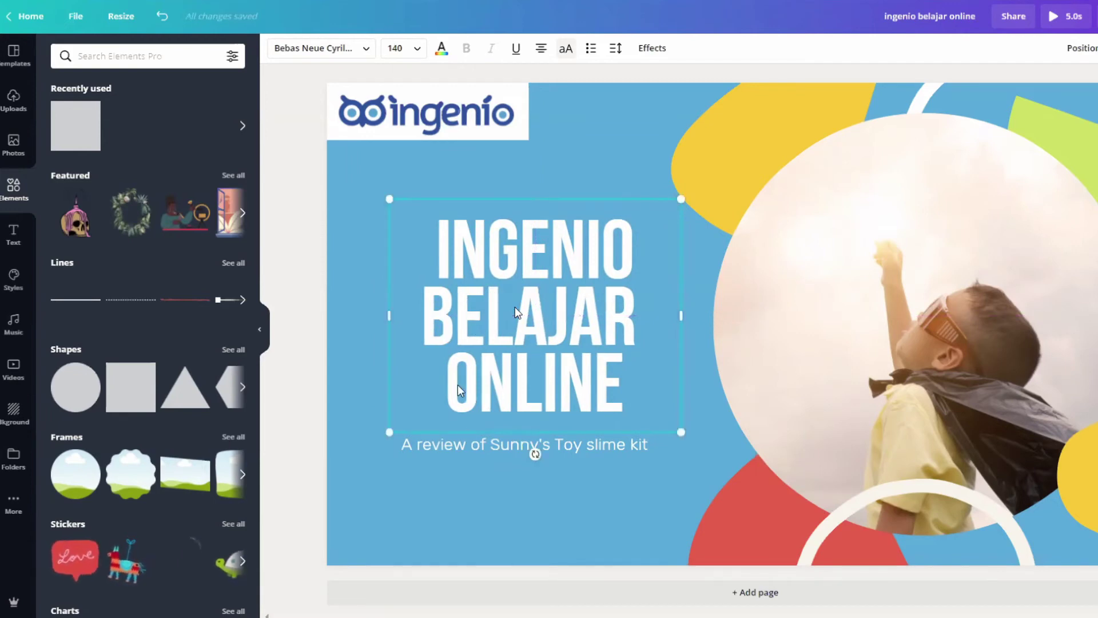
Replace the subtitle about the slime kit review with SUBSCRIBE & FOLLOW.
double_click(470, 446)
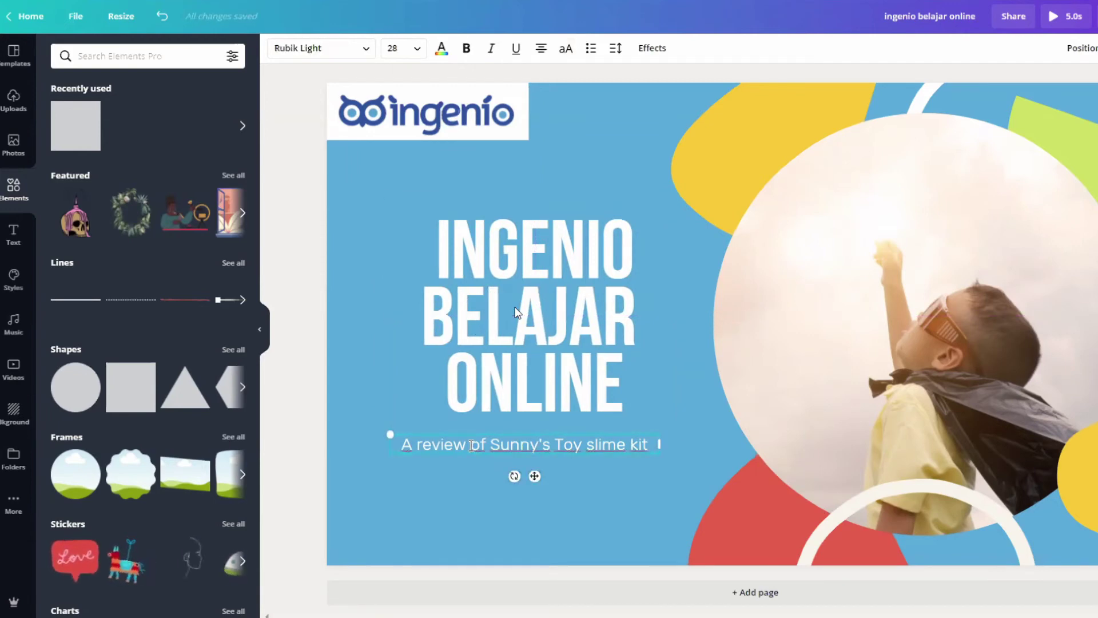
key(ctrl+a)
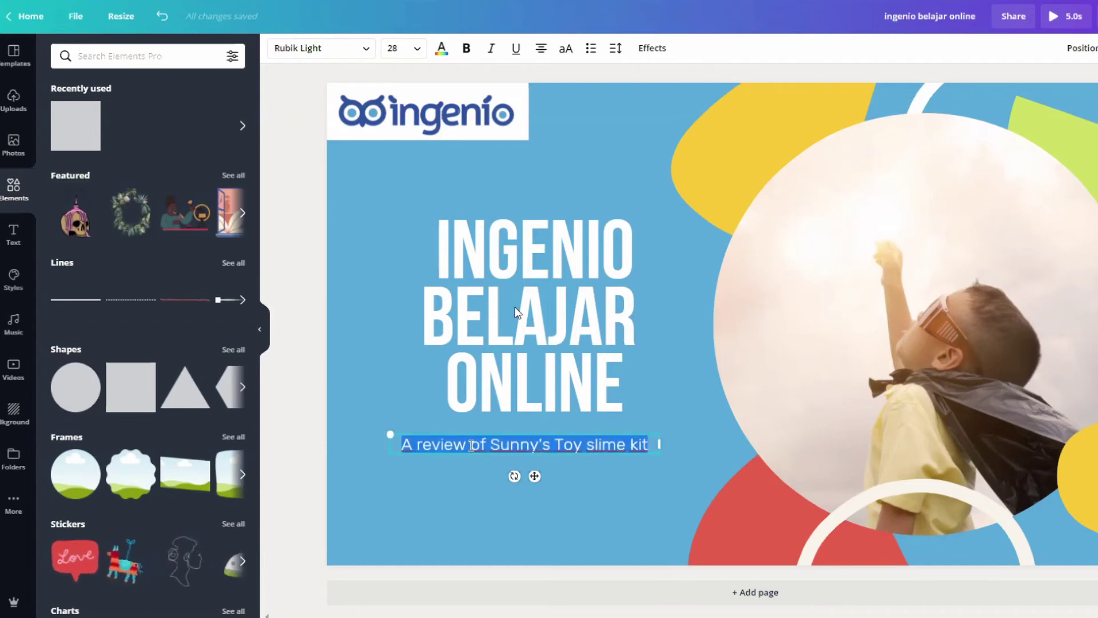
key(BackSpace)
text(SUS)
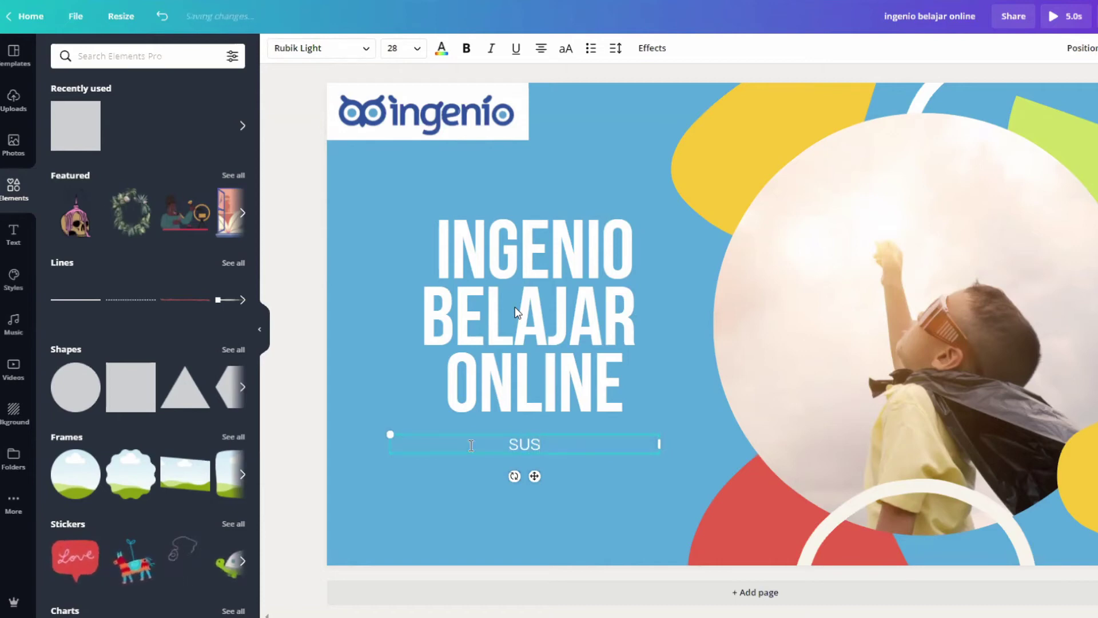
key(BackSpace)
text(BS)
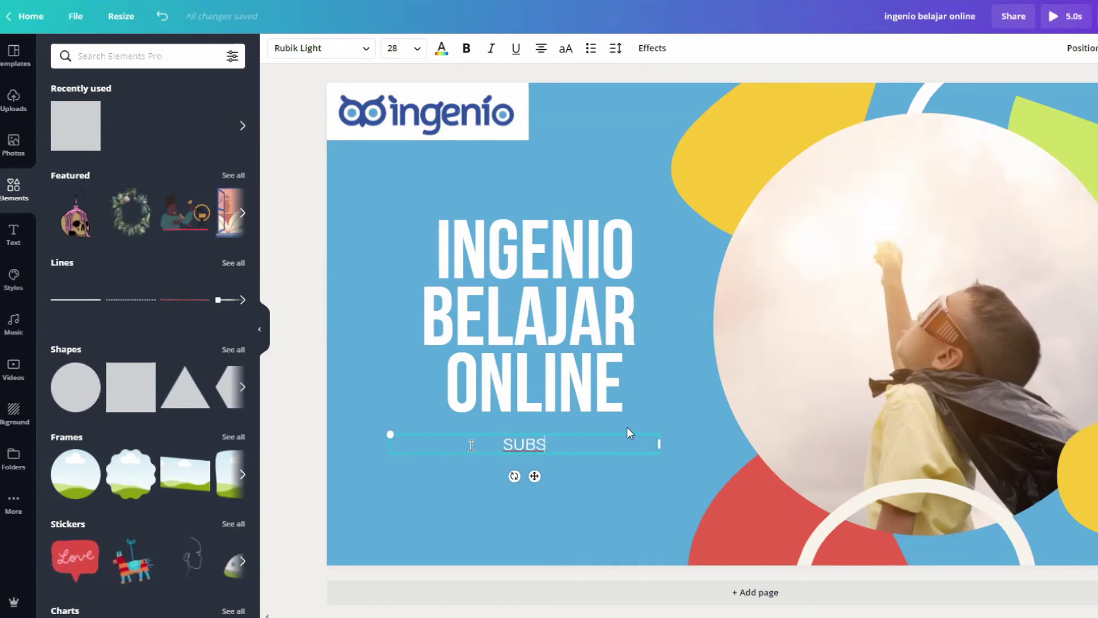
text(CRI)
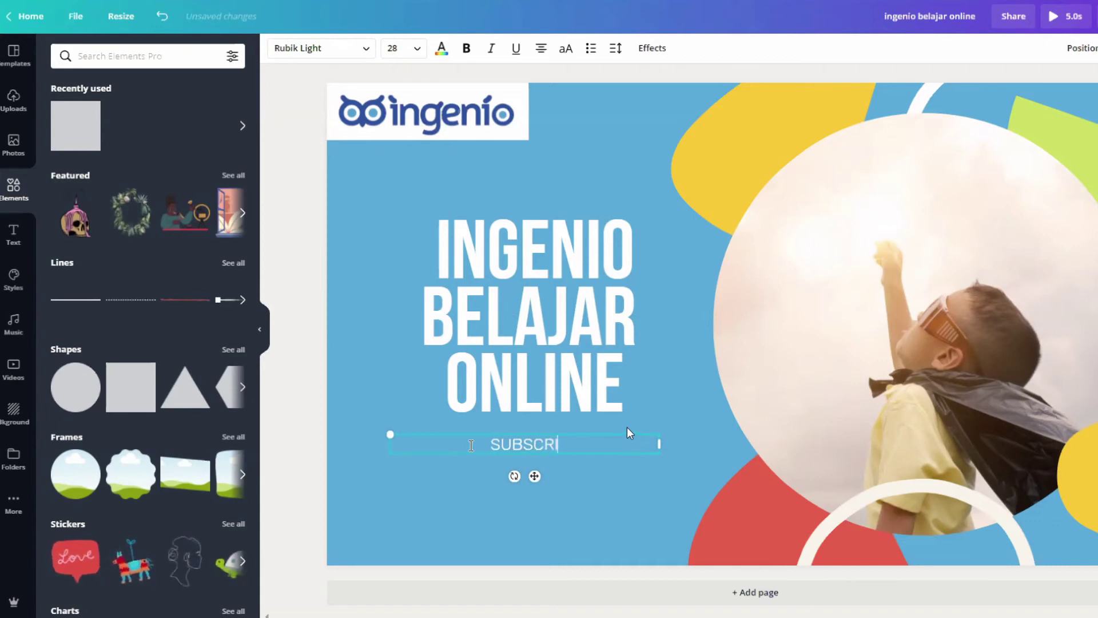
text(BE & FOLLOW)
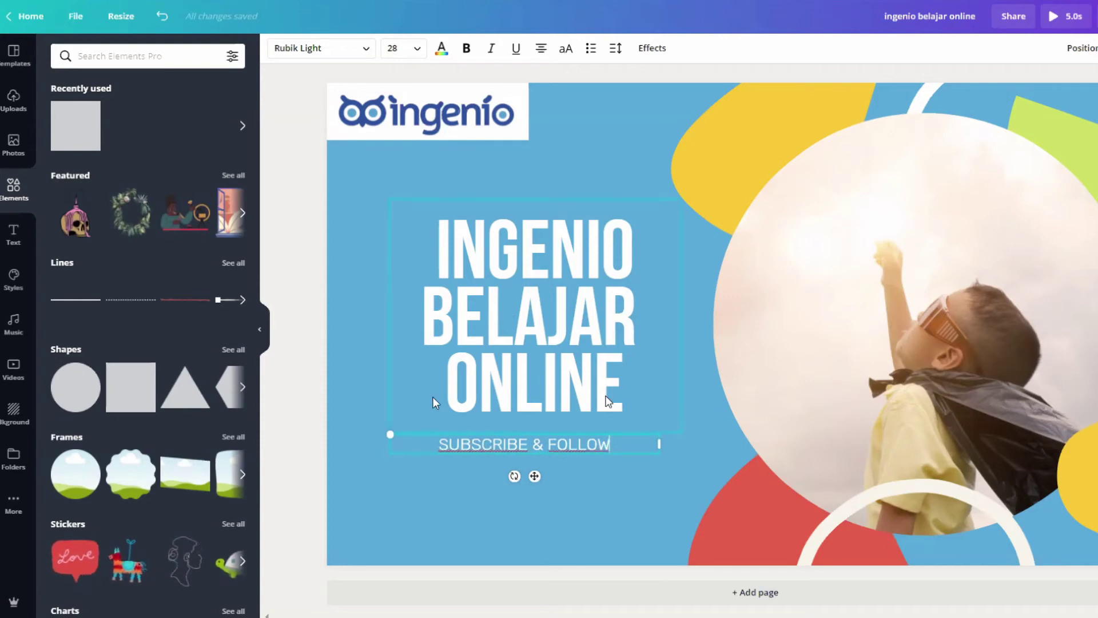
click(331, 379)
Add a second line reading JUWIESS to the subtitle and finish editing the text.
click(624, 443)
click(624, 443)
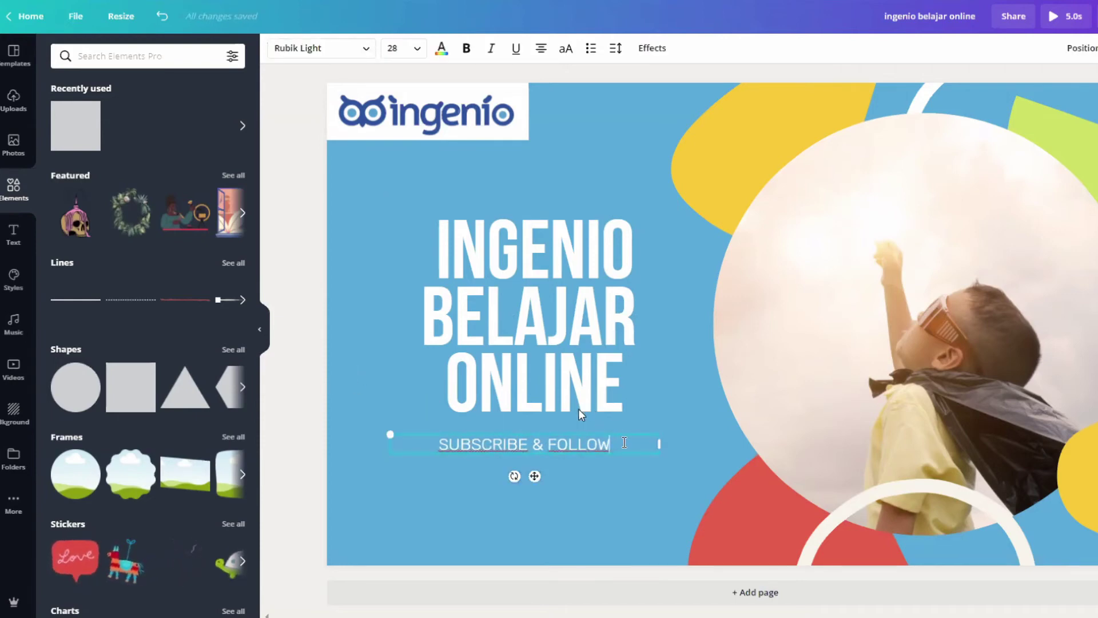
key(Return)
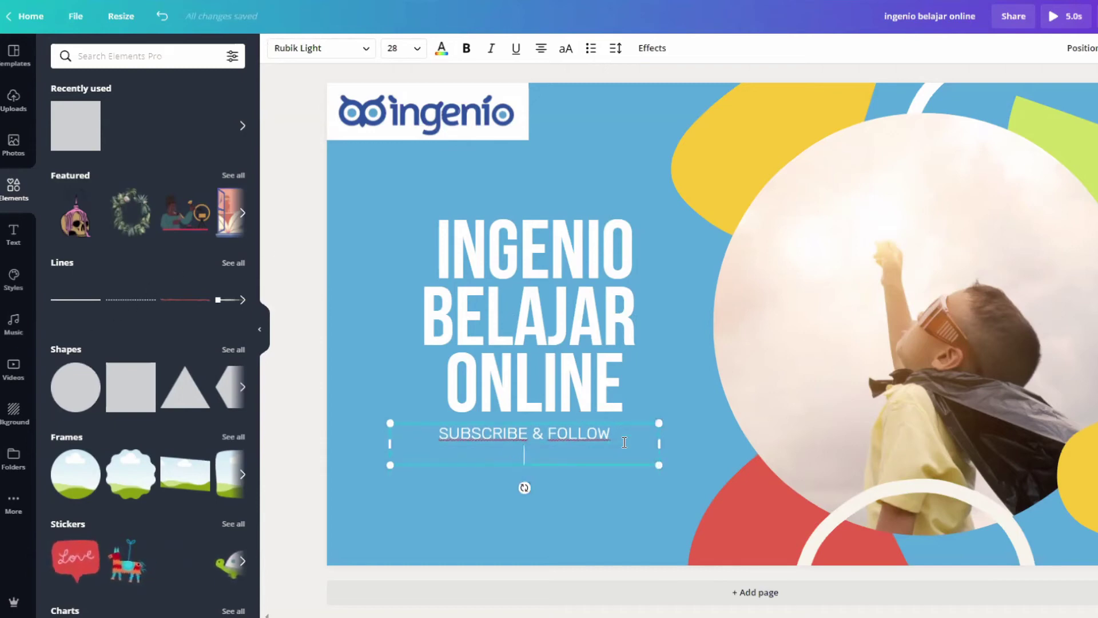
text(JUWIESS)
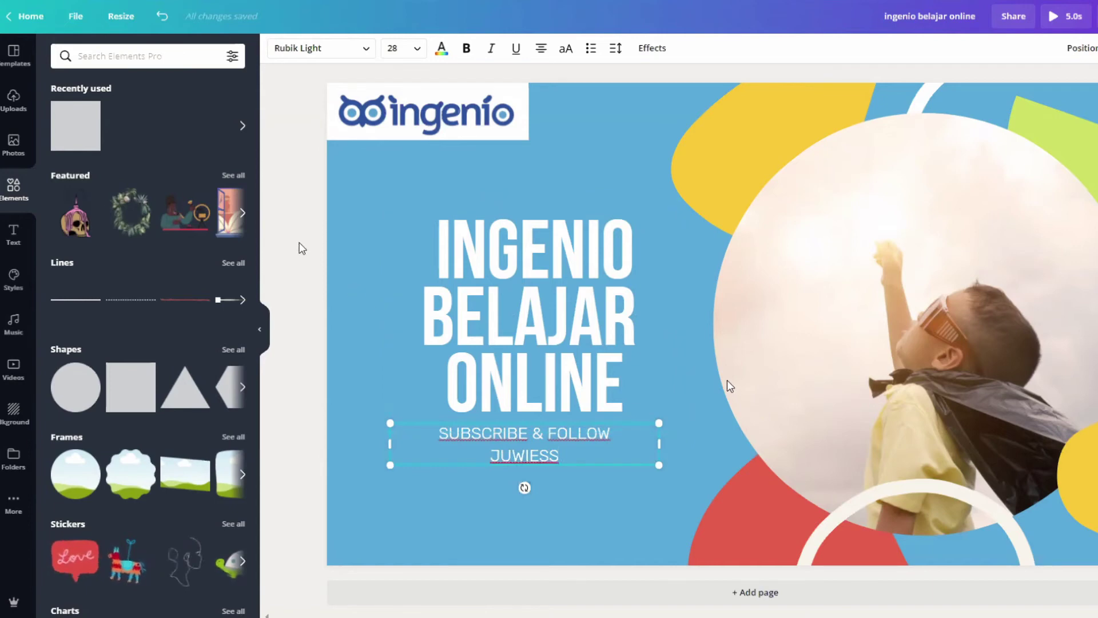
click(300, 247)
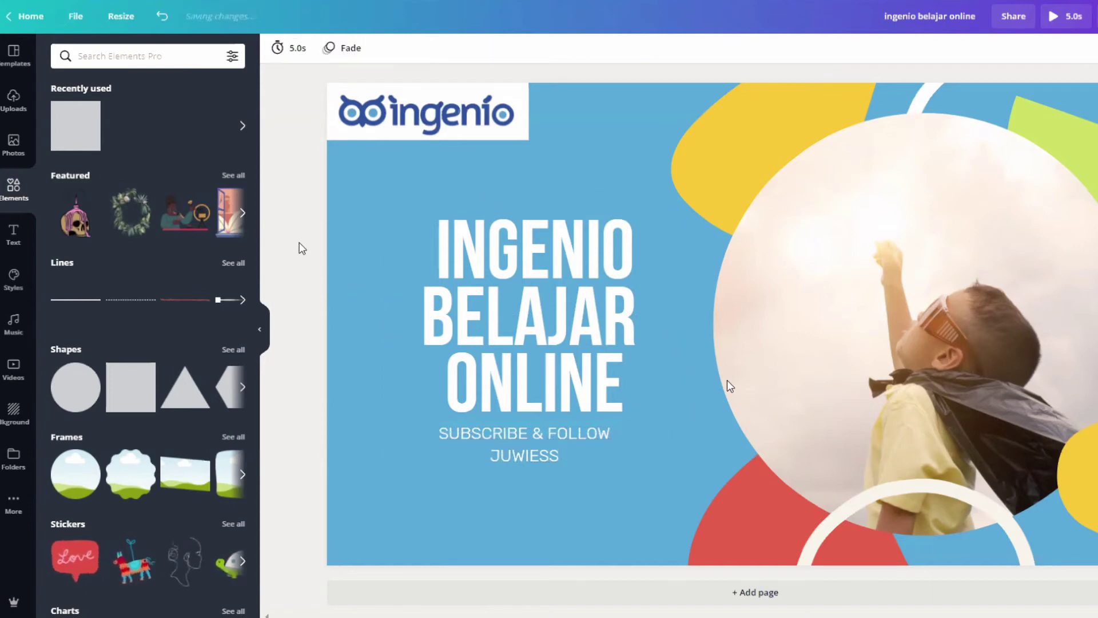
Upload the YouTube logo image and facebook_logos_PNG19748.png from the computer to the design's uploads.
click(542, 445)
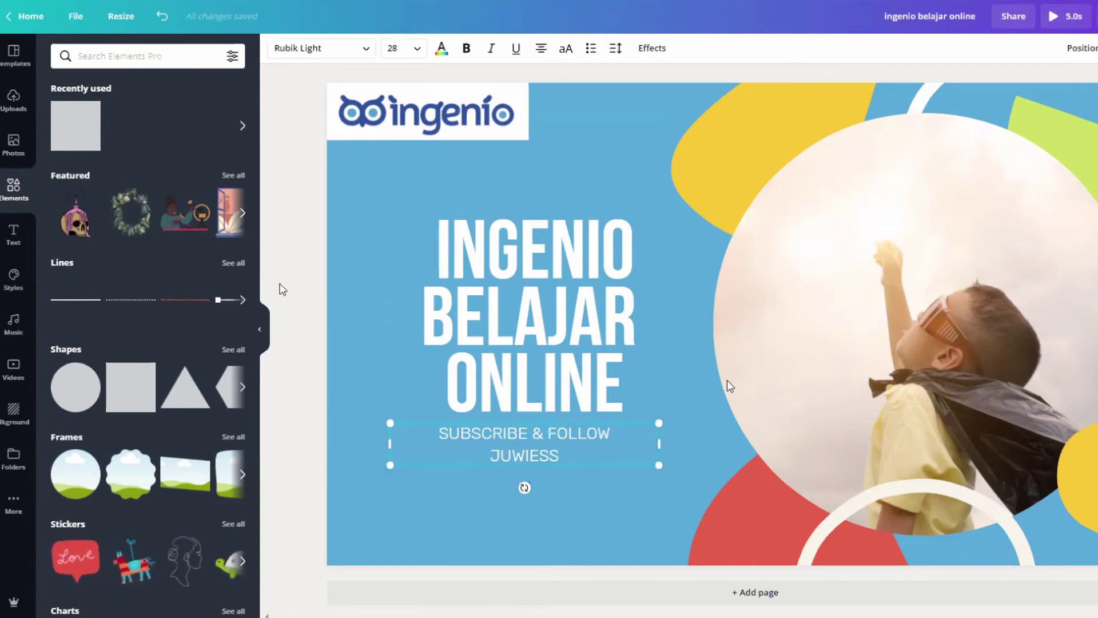
click(292, 258)
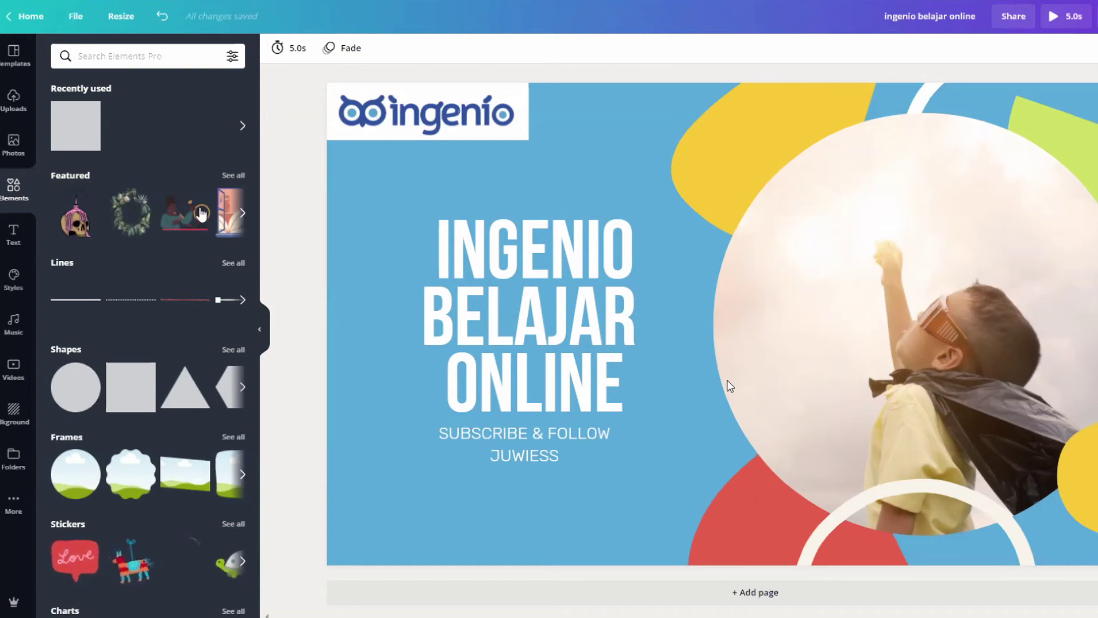
click(8, 102)
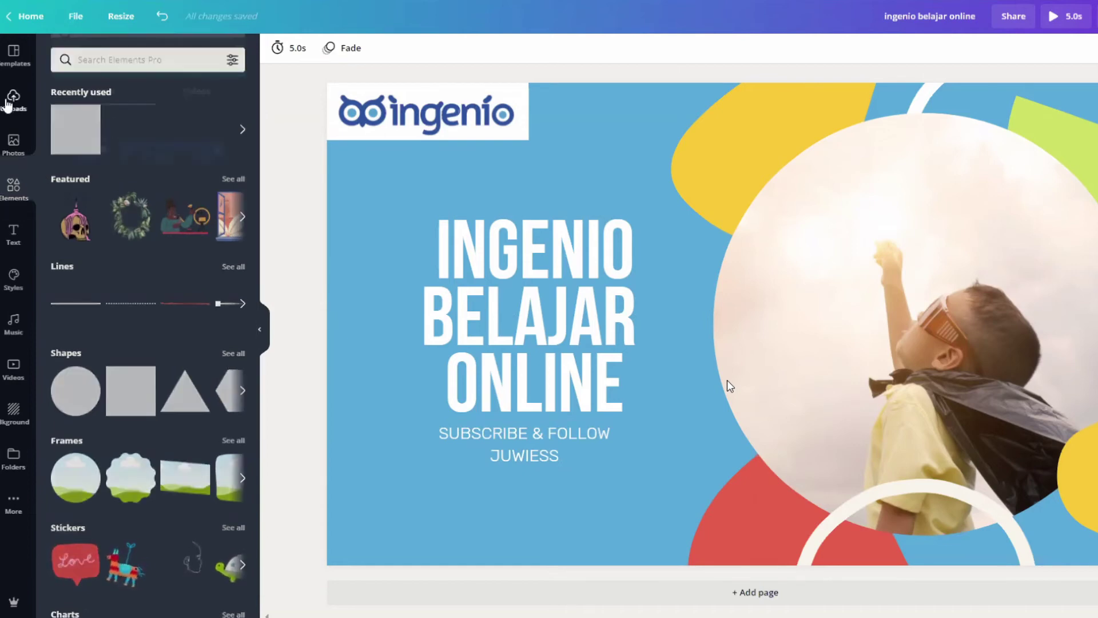
click(123, 96)
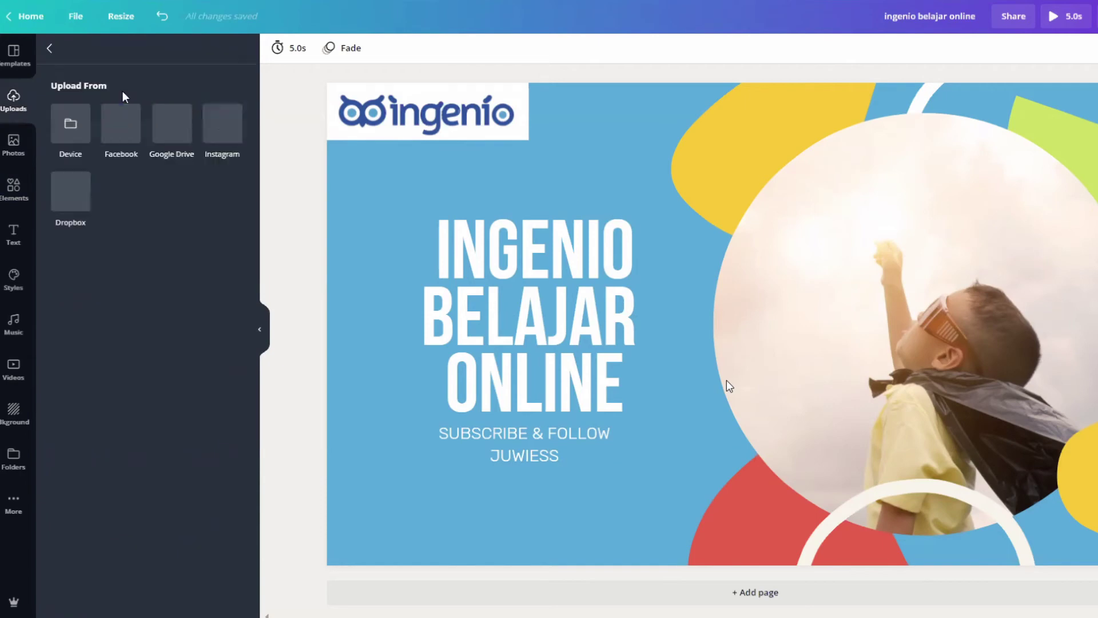
click(82, 133)
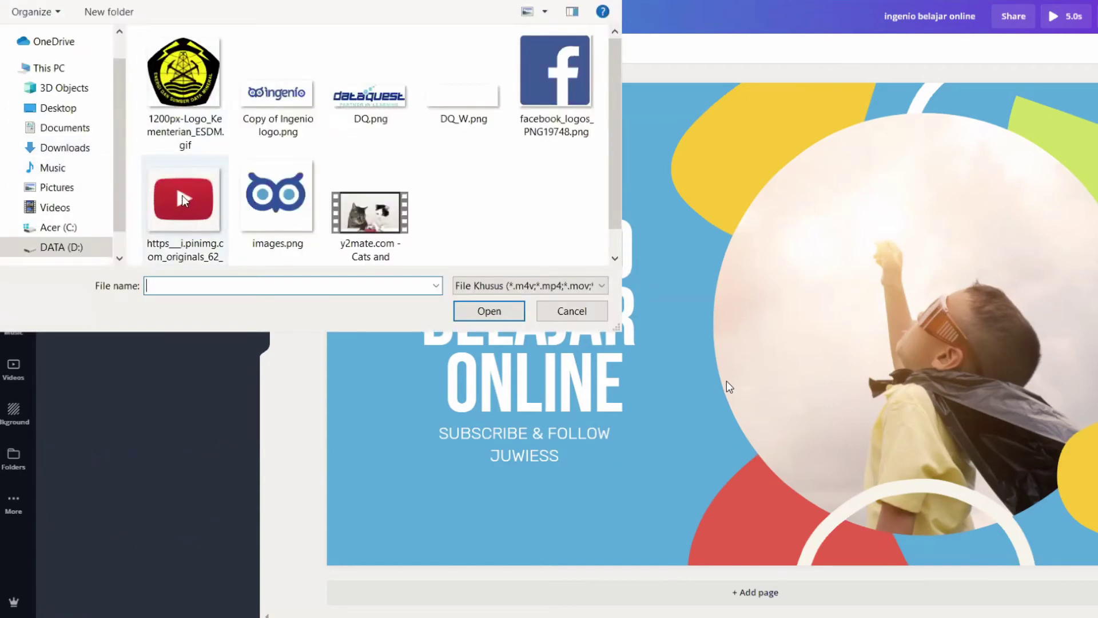
click(183, 198)
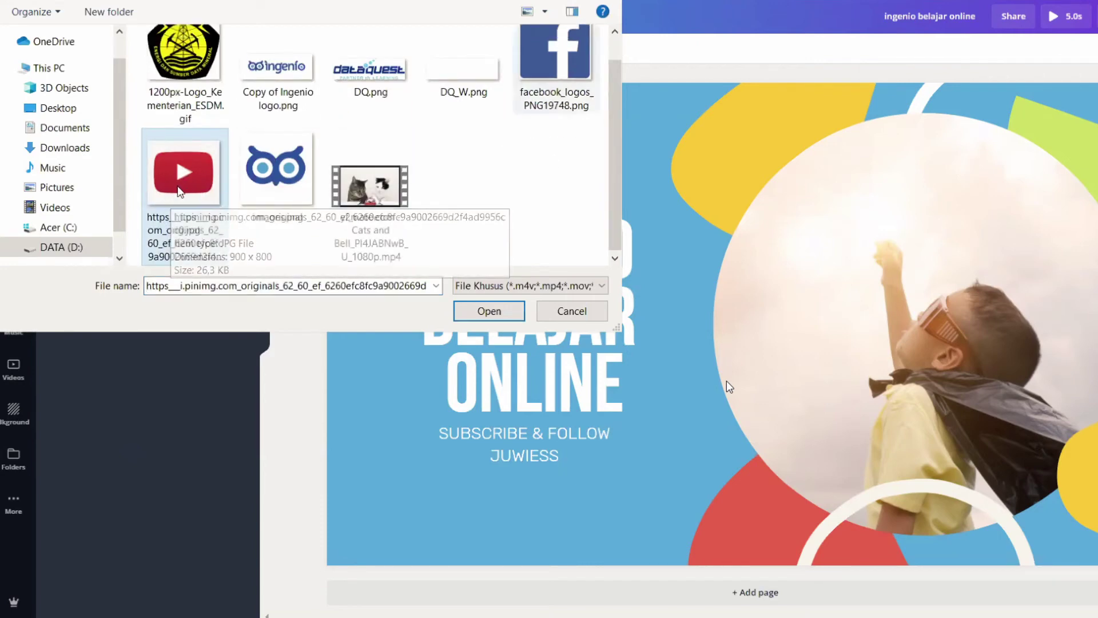
ctrl+click(554, 98)
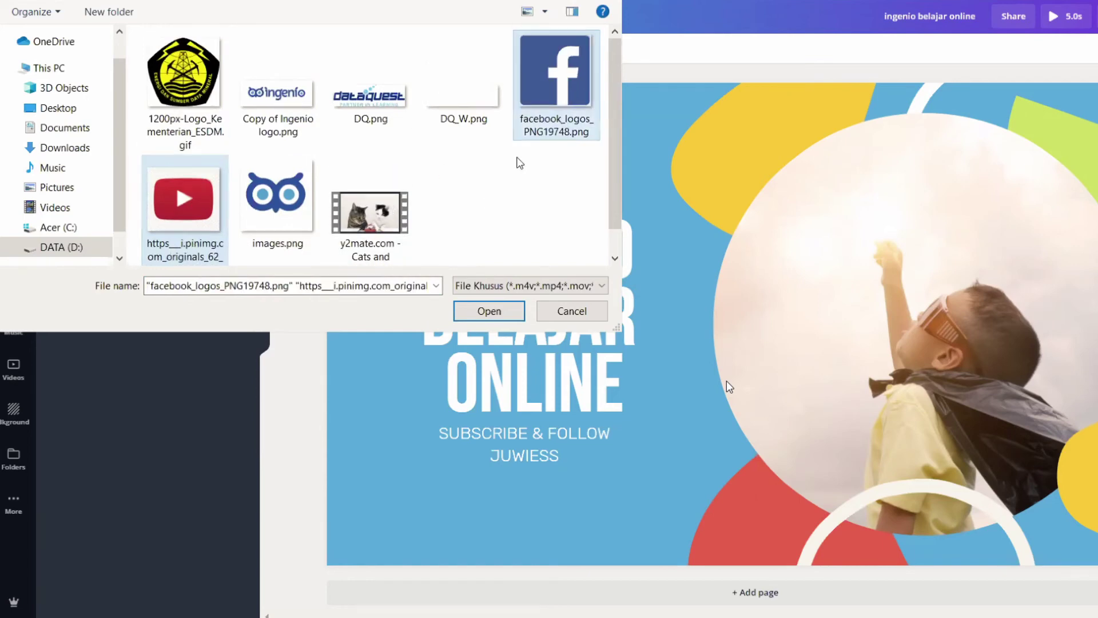
click(485, 312)
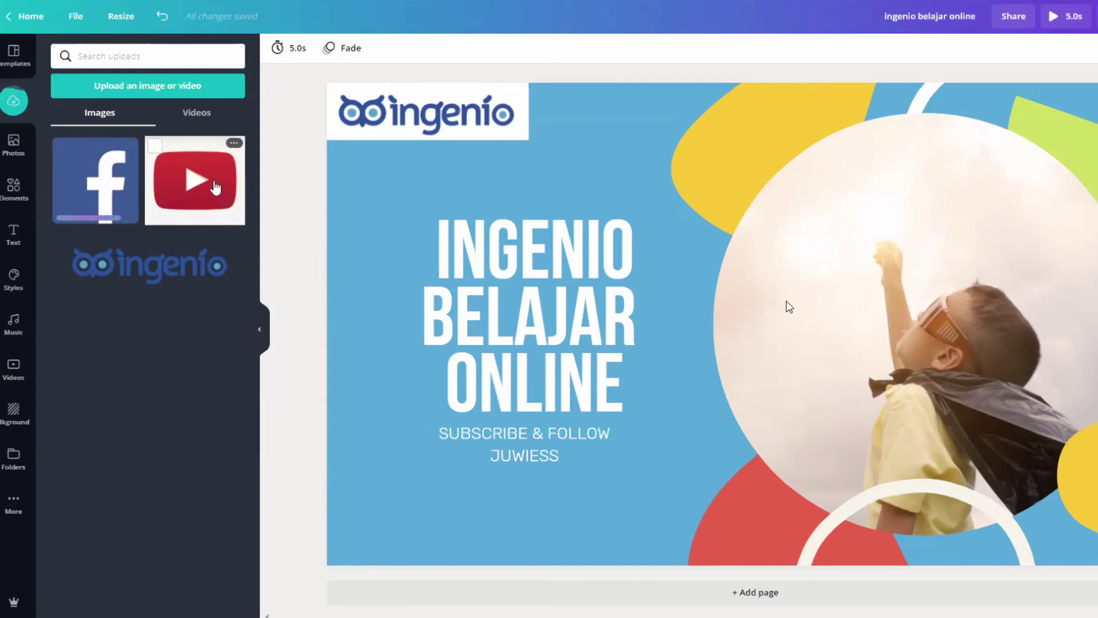
Insert the uploaded YouTube logo and shrink it to a small icon at the right end of the subtitle.
click(216, 187)
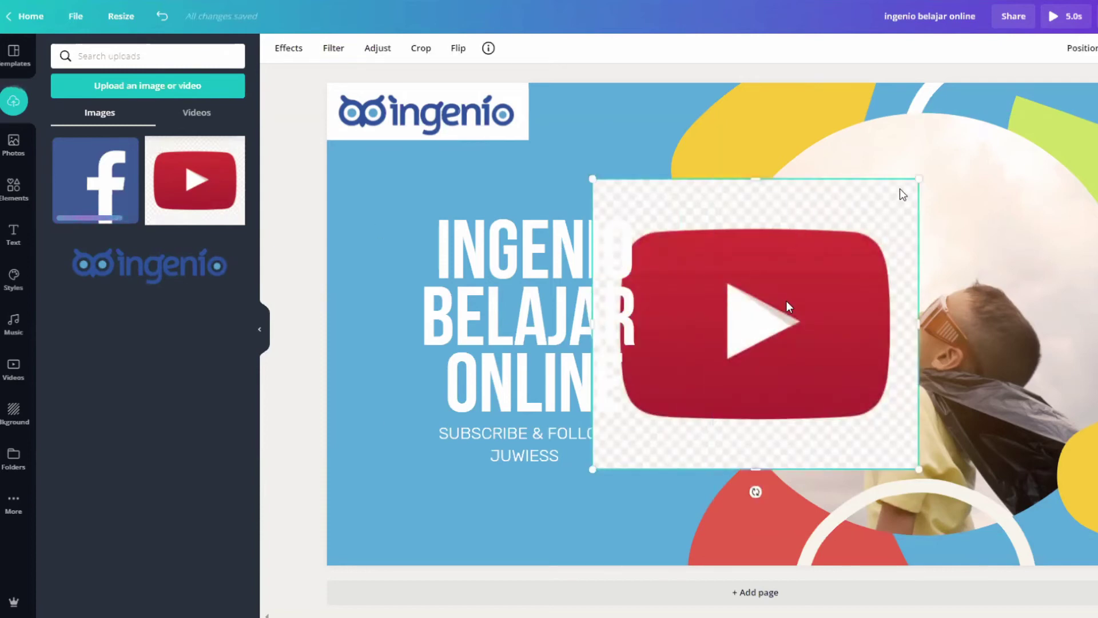
drag(915, 183, 685, 372)
key(ctrl+z)
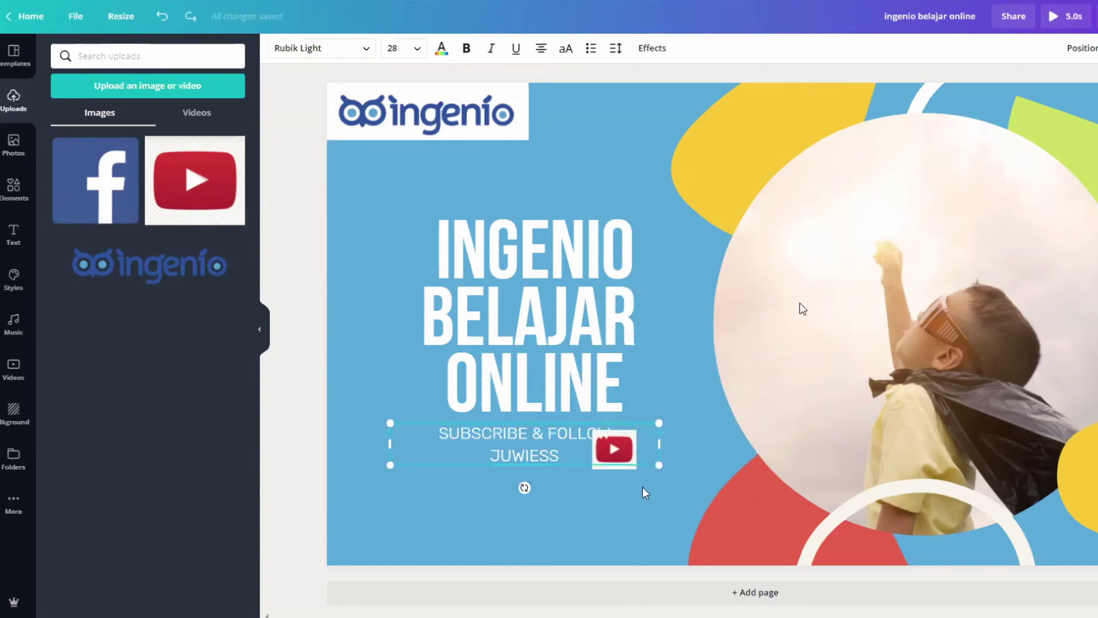
click(648, 483)
click(618, 464)
click(620, 466)
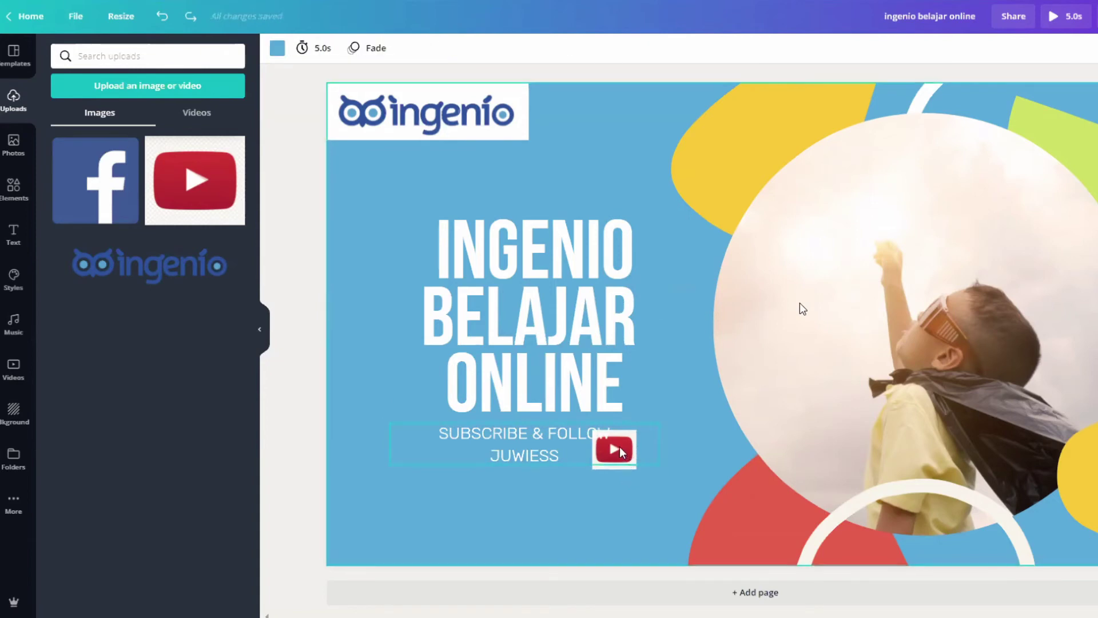
Move the small YouTube logo just below the JUWIESS line and nudge the subtitle slightly up and left.
click(618, 451)
drag(542, 406, 453, 356)
click(617, 455)
drag(617, 455, 476, 475)
drag(437, 380, 518, 423)
click(488, 478)
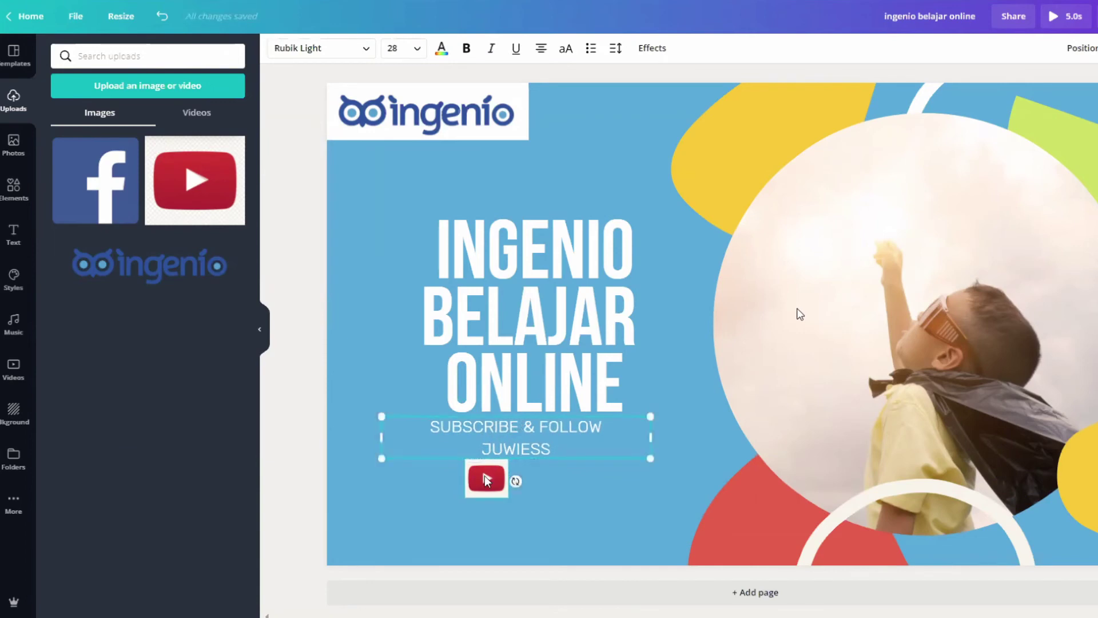
Enlarge the YouTube logo over the edge of the round photo and remove its background with Background Remover.
drag(535, 492, 901, 224)
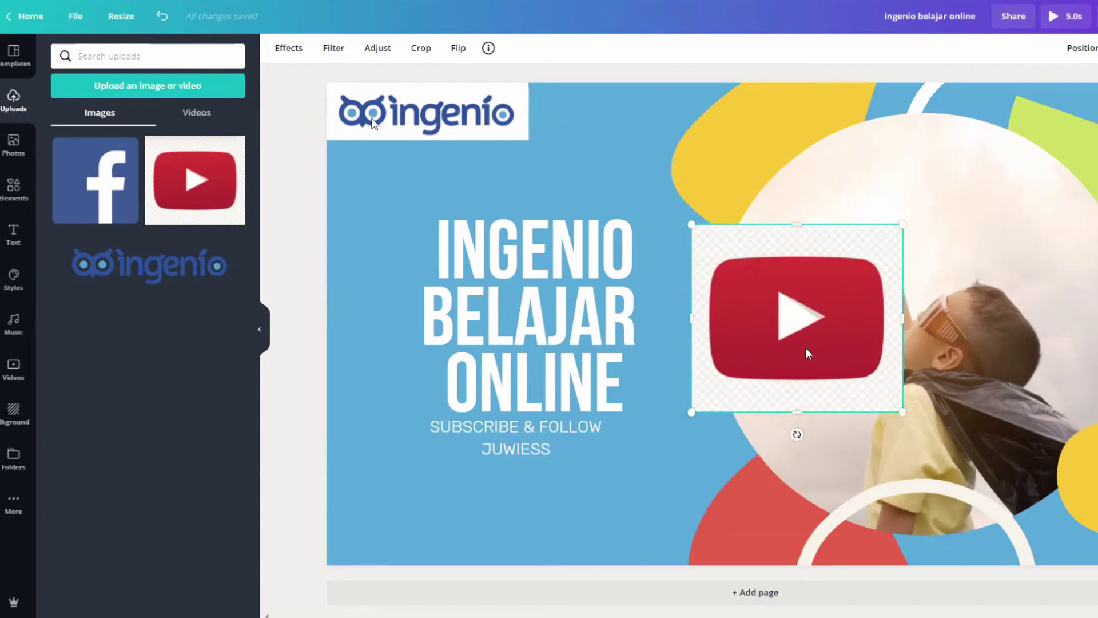
click(287, 55)
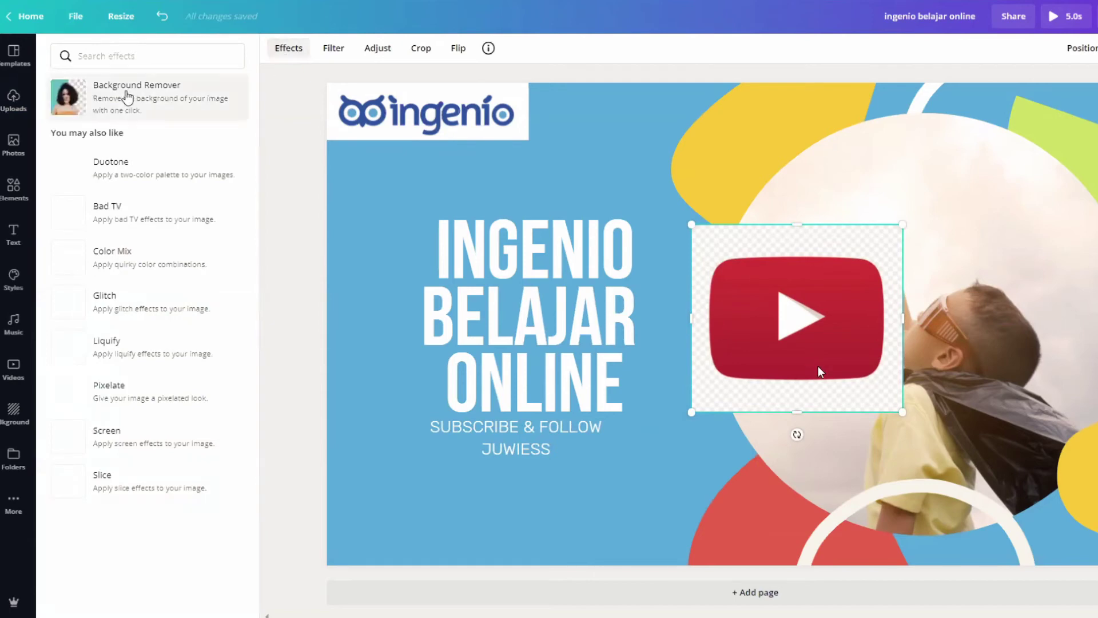
click(135, 106)
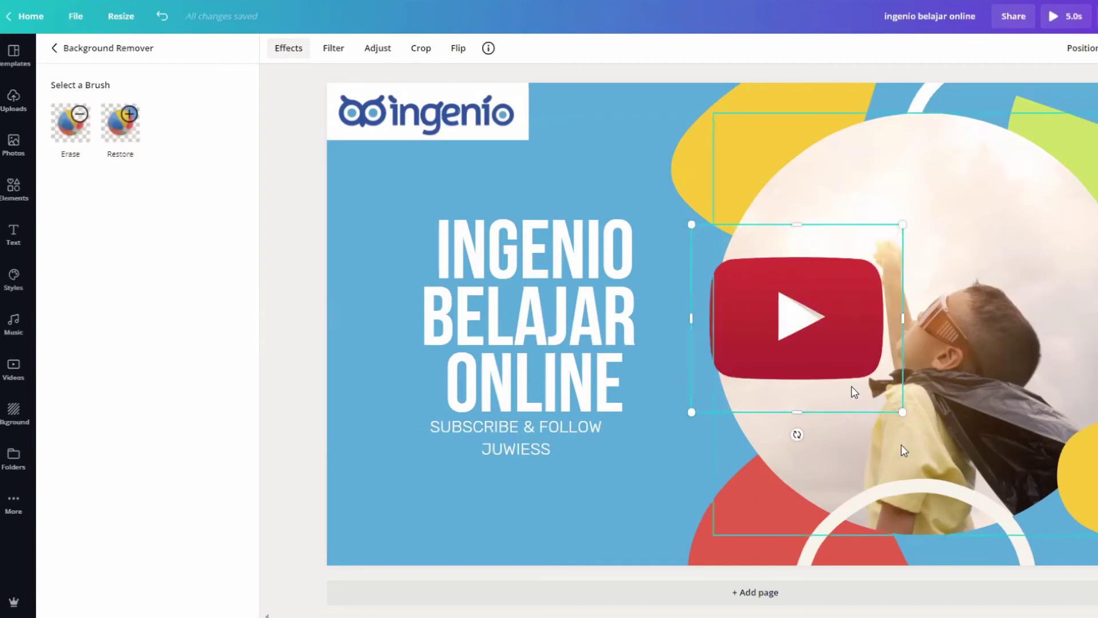
Shrink the YouTube logo back to a small icon and place it left of the title's ONLINE line.
drag(902, 411, 800, 326)
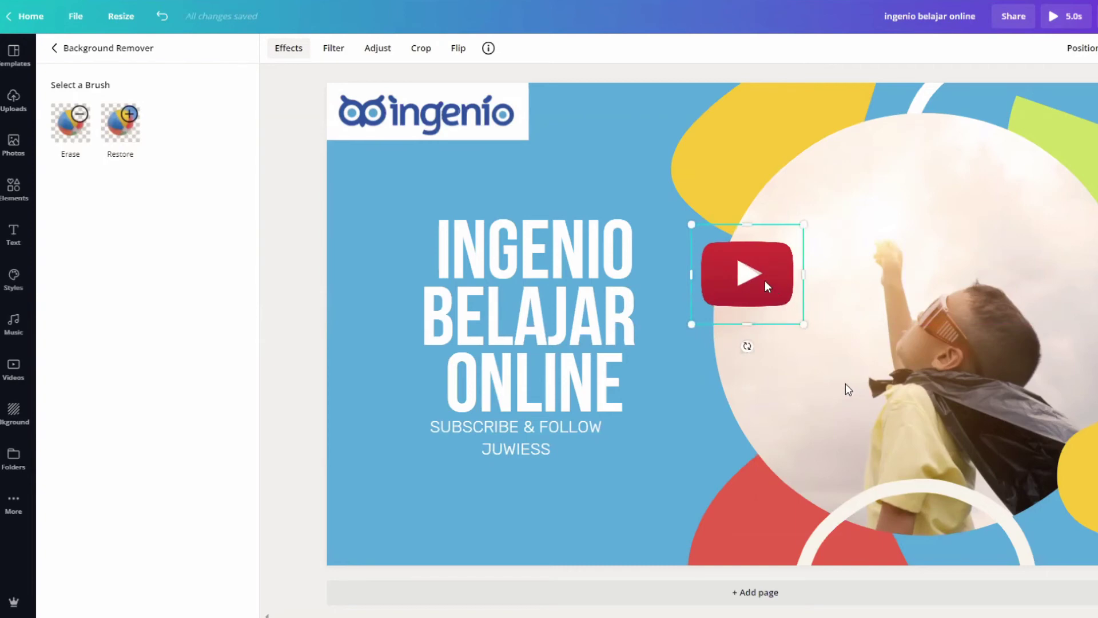
drag(766, 281, 525, 502)
drag(569, 550, 405, 400)
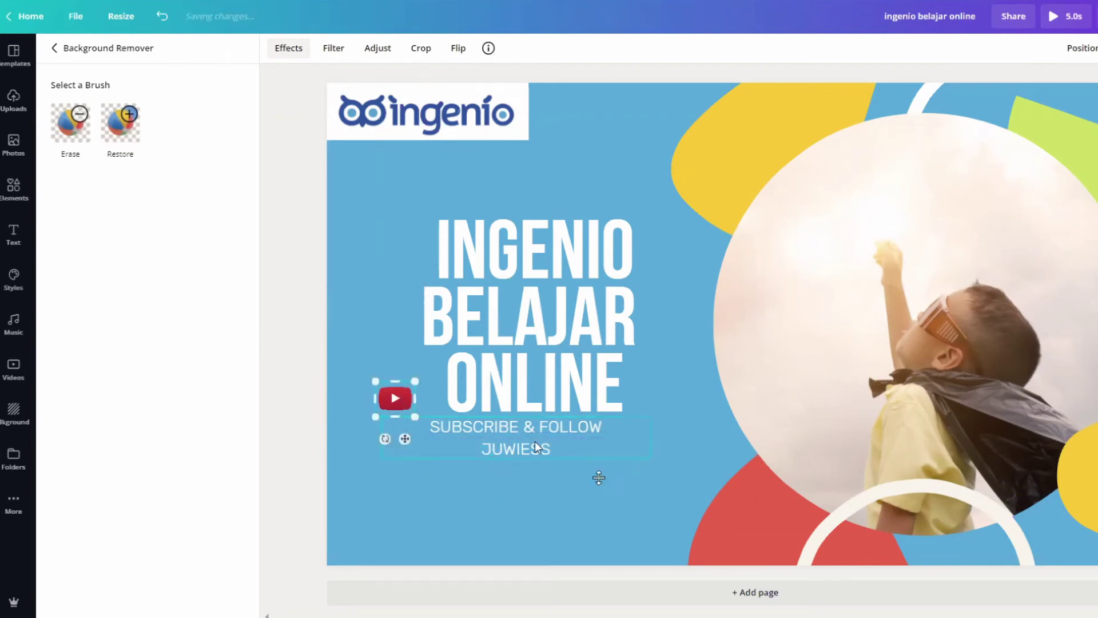
Move the subtitle lower to leave a gap beneath the title, and lock the title text box.
click(520, 453)
drag(519, 453, 527, 504)
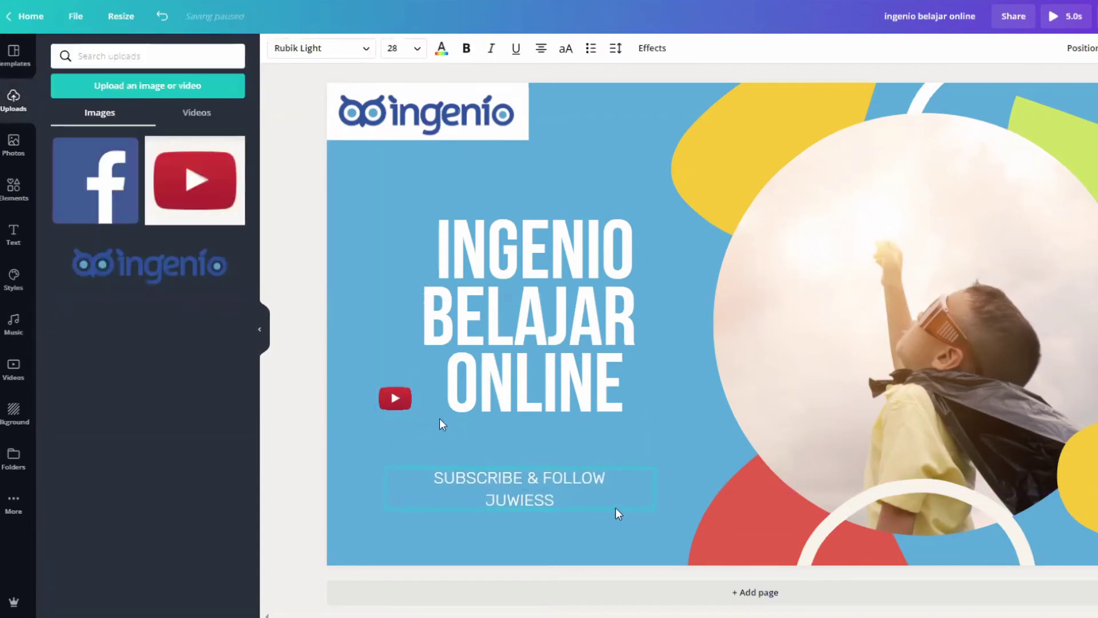
click(393, 401)
click(505, 291)
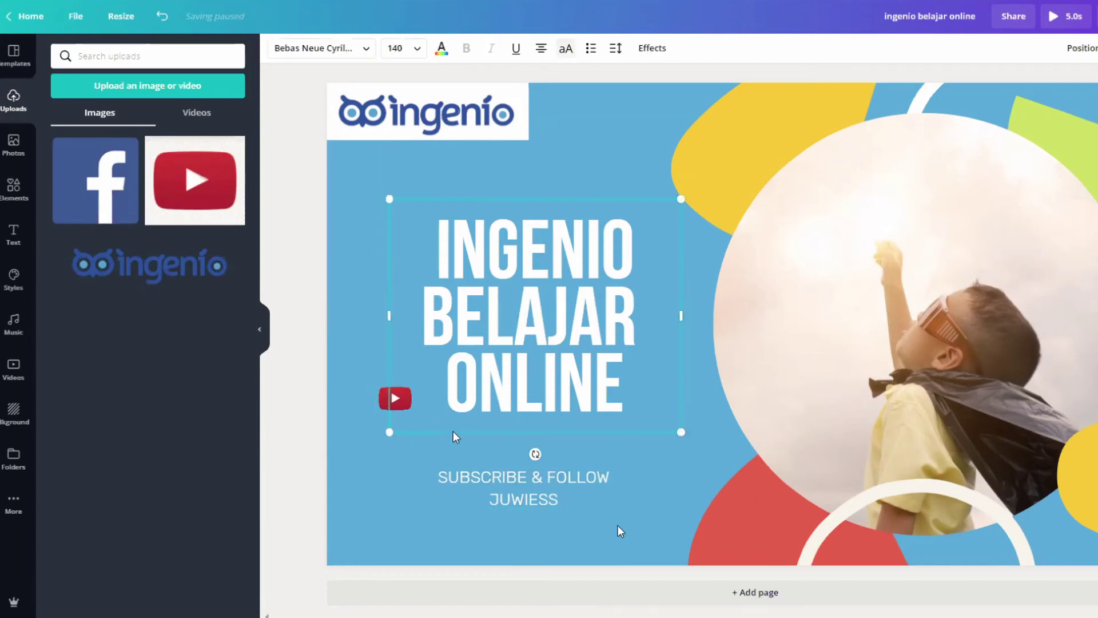
click(504, 282)
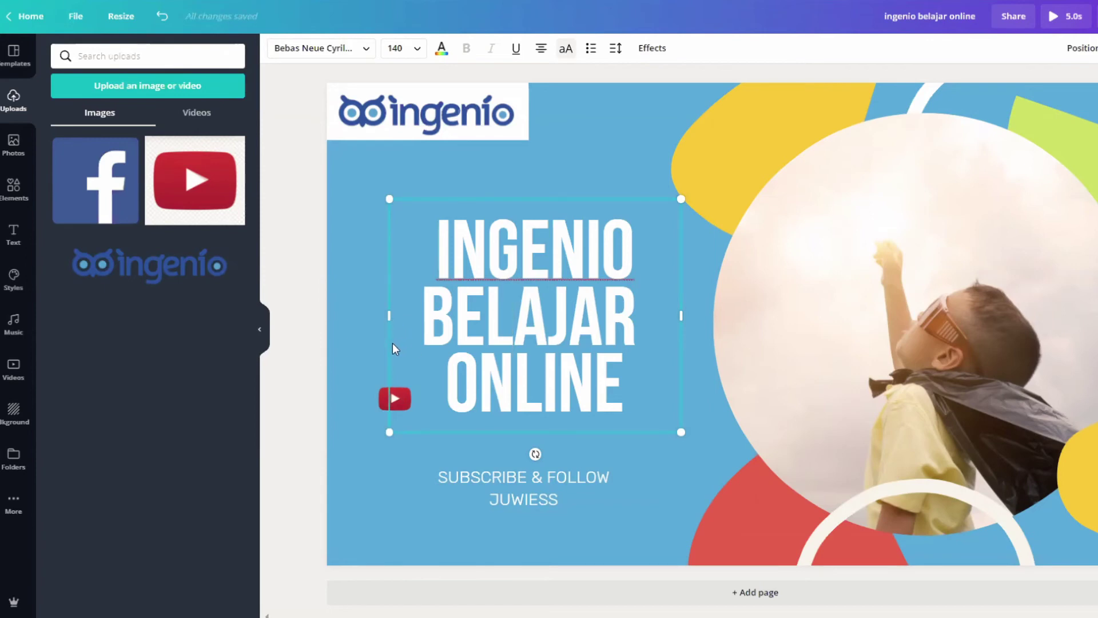
drag(418, 231, 463, 261)
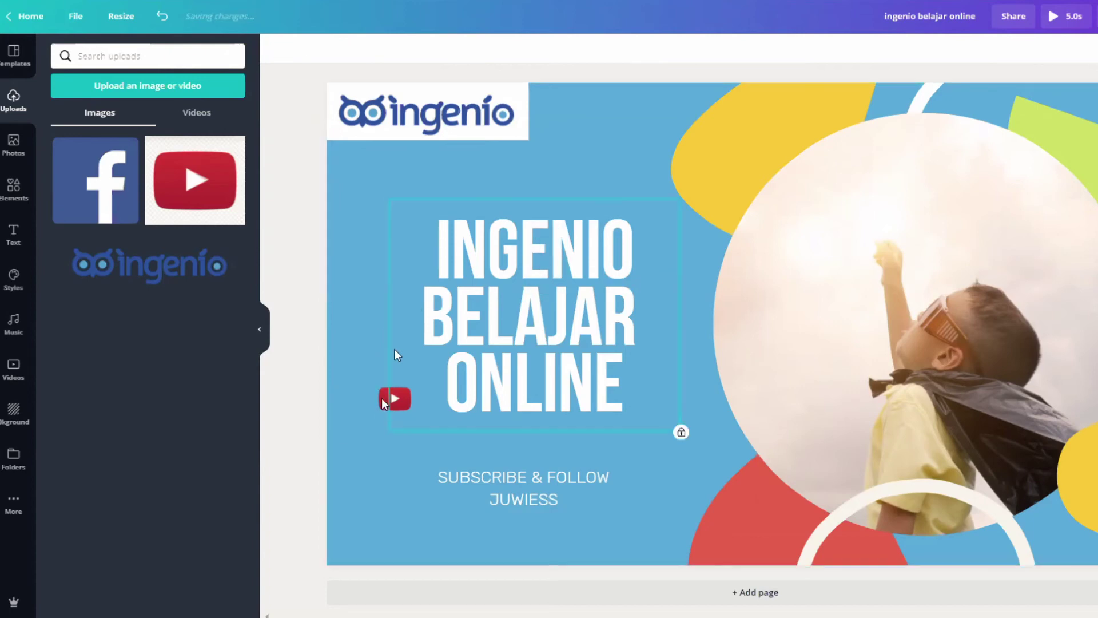
Move the YouTube icon into the gap above the subtitle and add the uploaded Facebook logo, shrunk, beside it.
click(395, 403)
drag(395, 404, 489, 436)
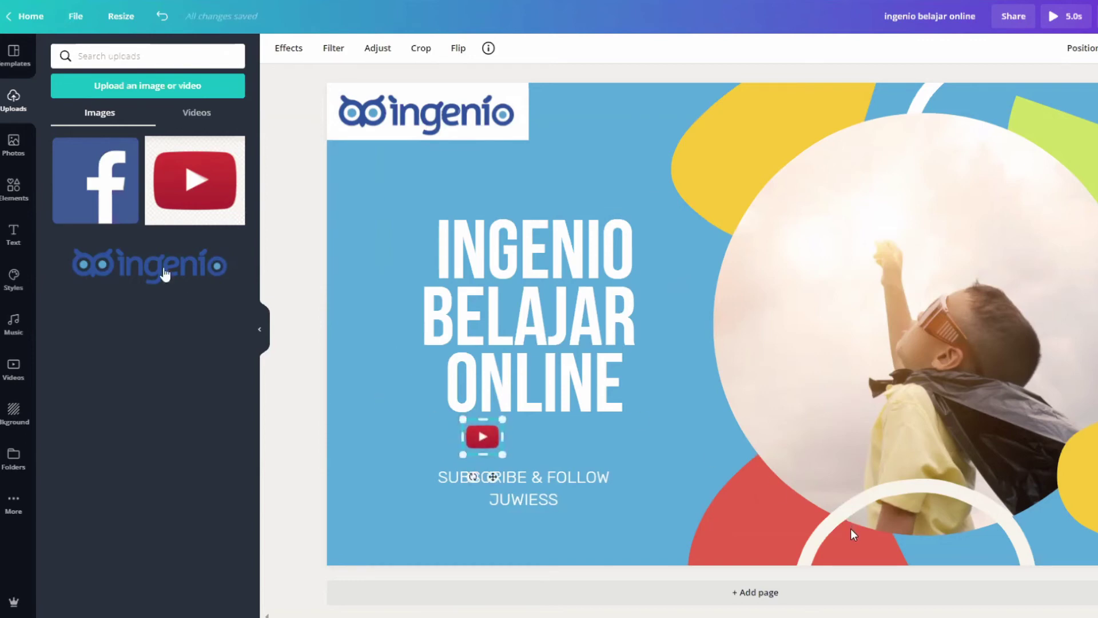
click(112, 205)
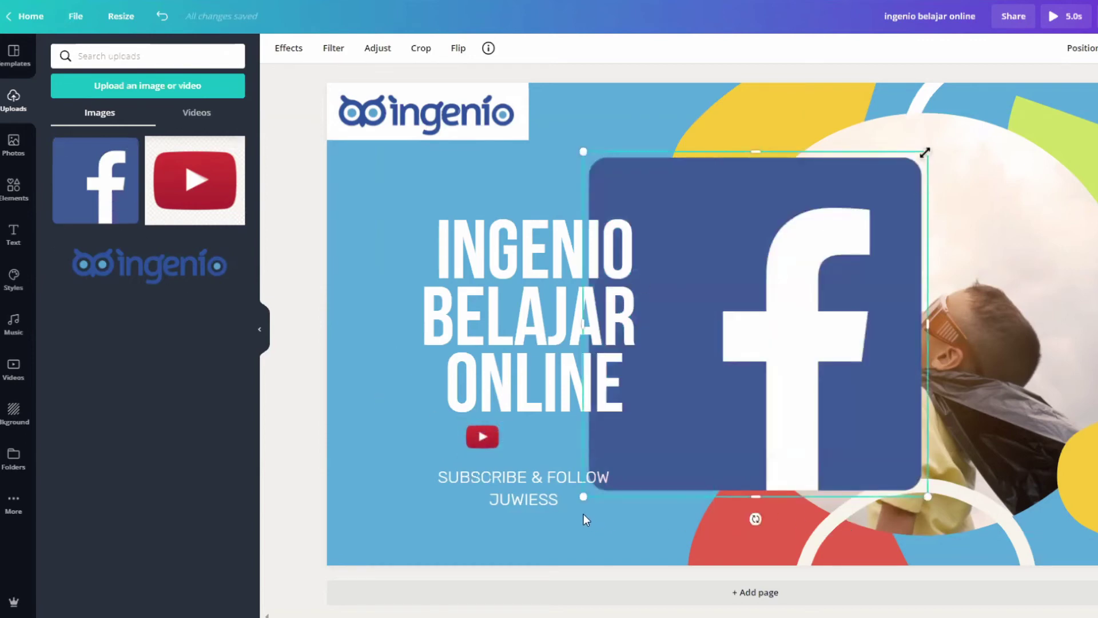
drag(841, 291, 509, 418)
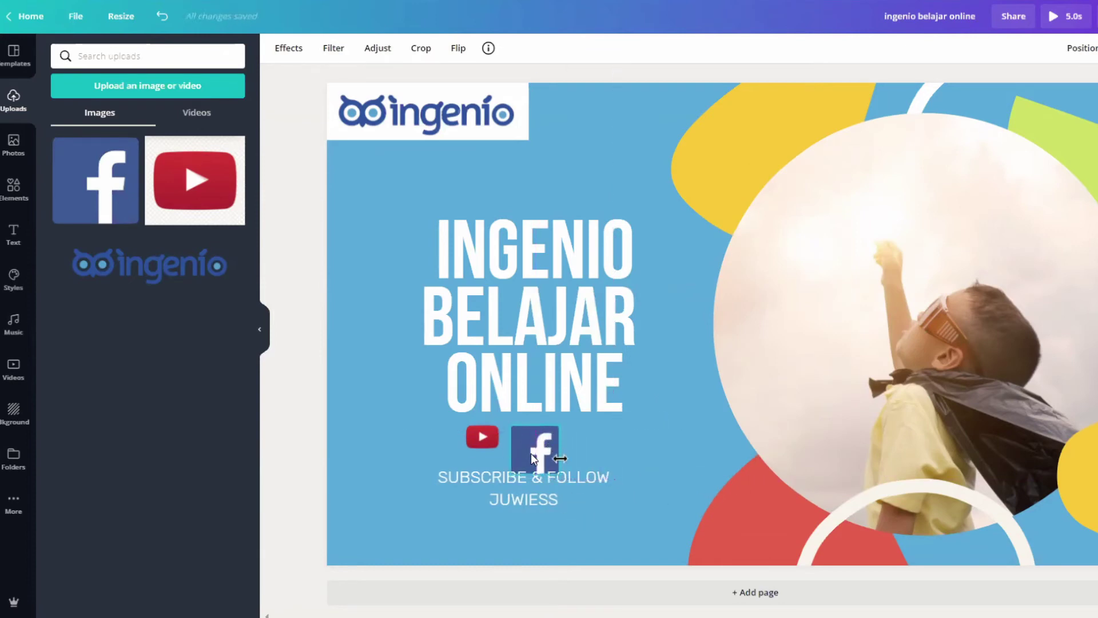
Shrink the Facebook icon to match the YouTube icon, centre both beneath the title and move the subtitle up under them.
drag(555, 473, 534, 457)
shift+click(484, 441)
click(421, 432)
click(657, 427)
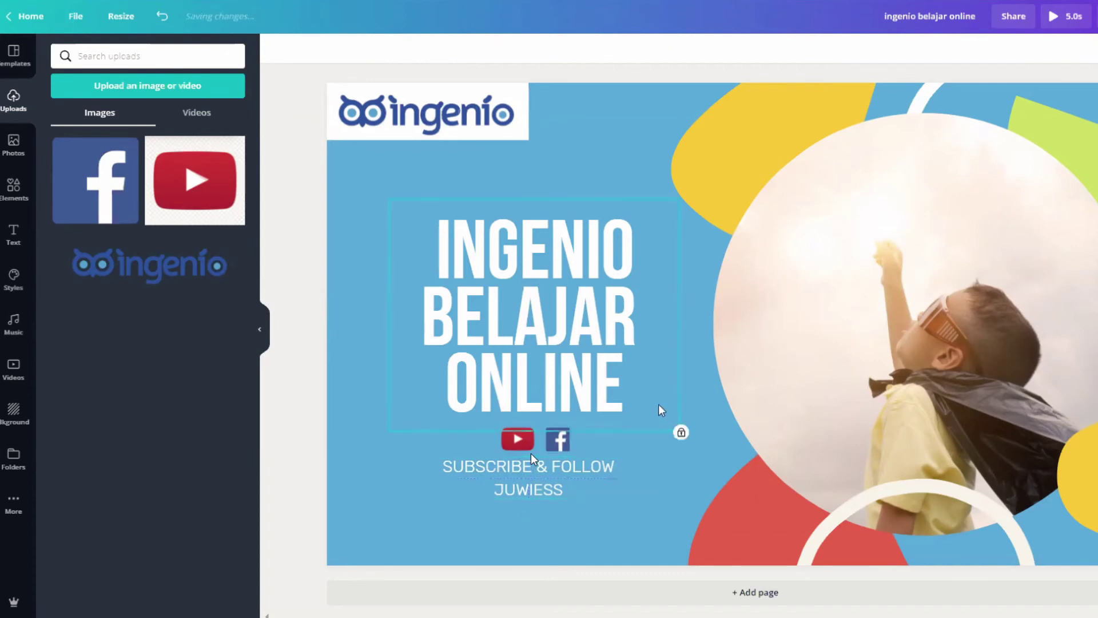
Play a preview of the finished page and close it.
click(606, 106)
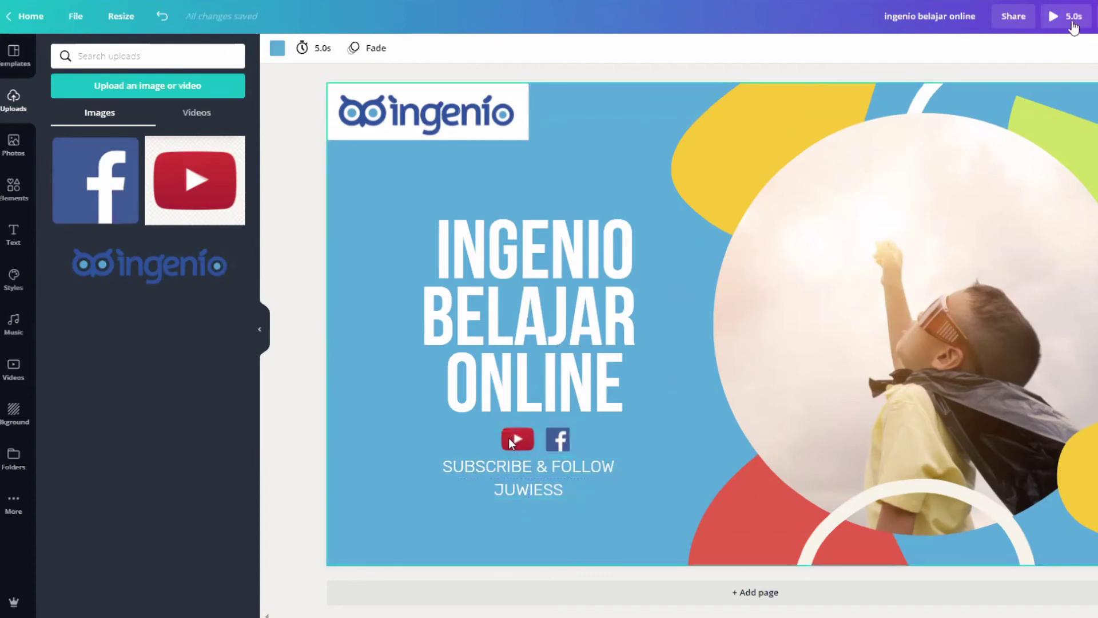
click(1074, 26)
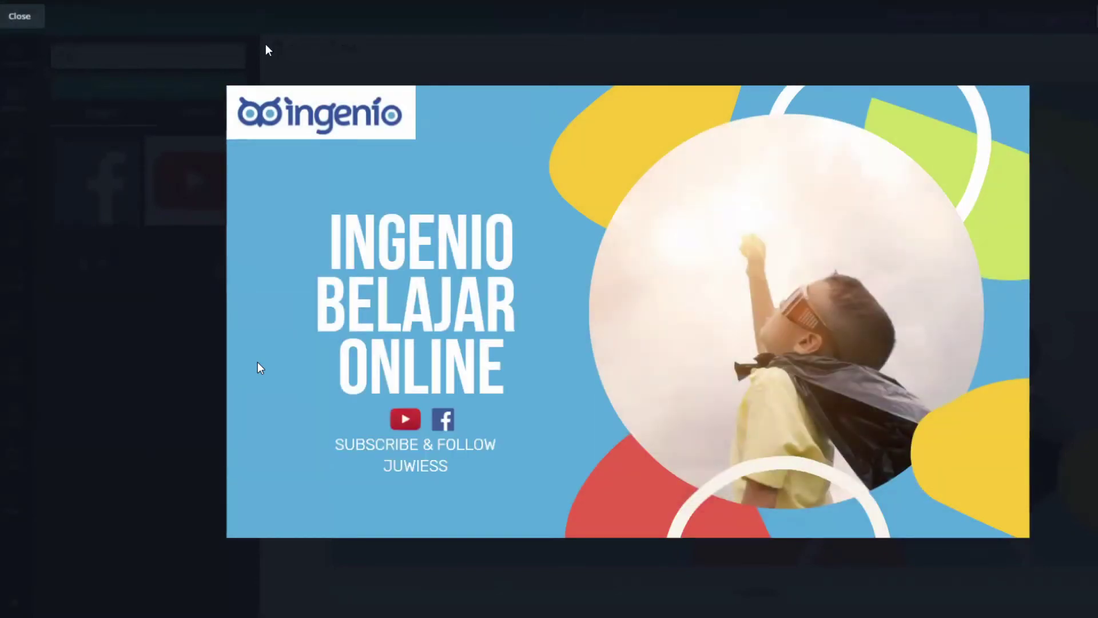
click(17, 18)
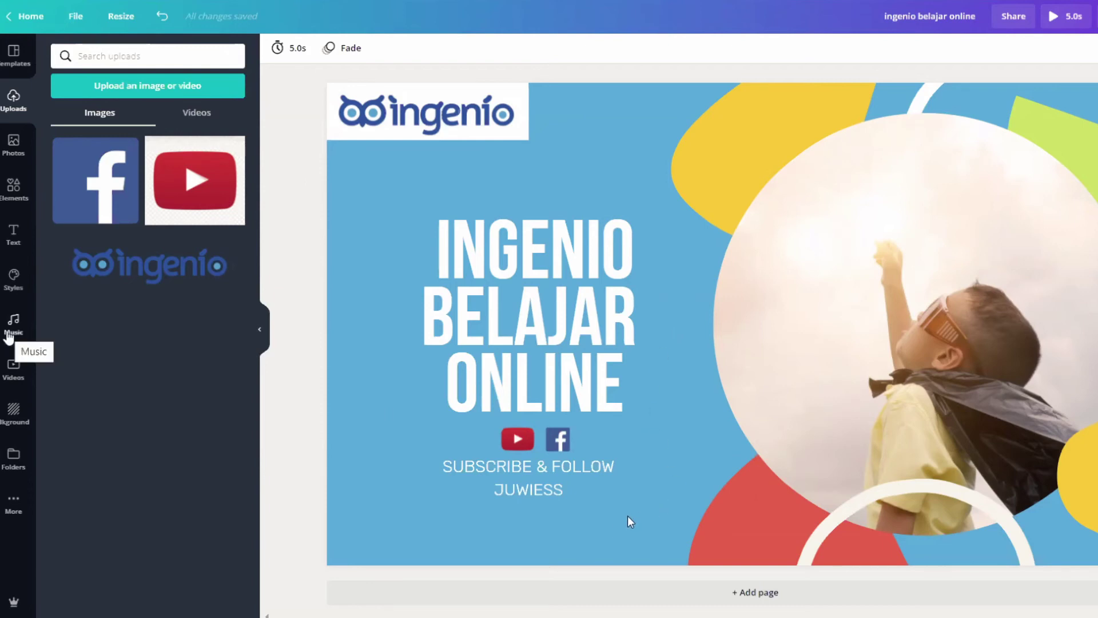
Open the music library and look through its Epic, Travel and Trap tracks.
click(9, 332)
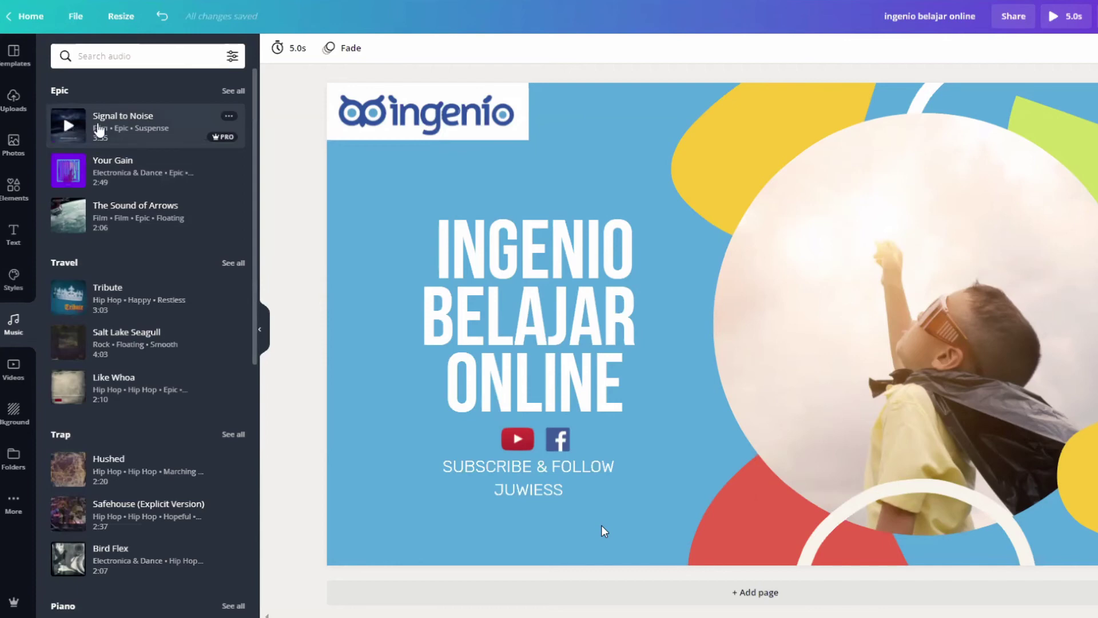
mouse_move(218, 141)
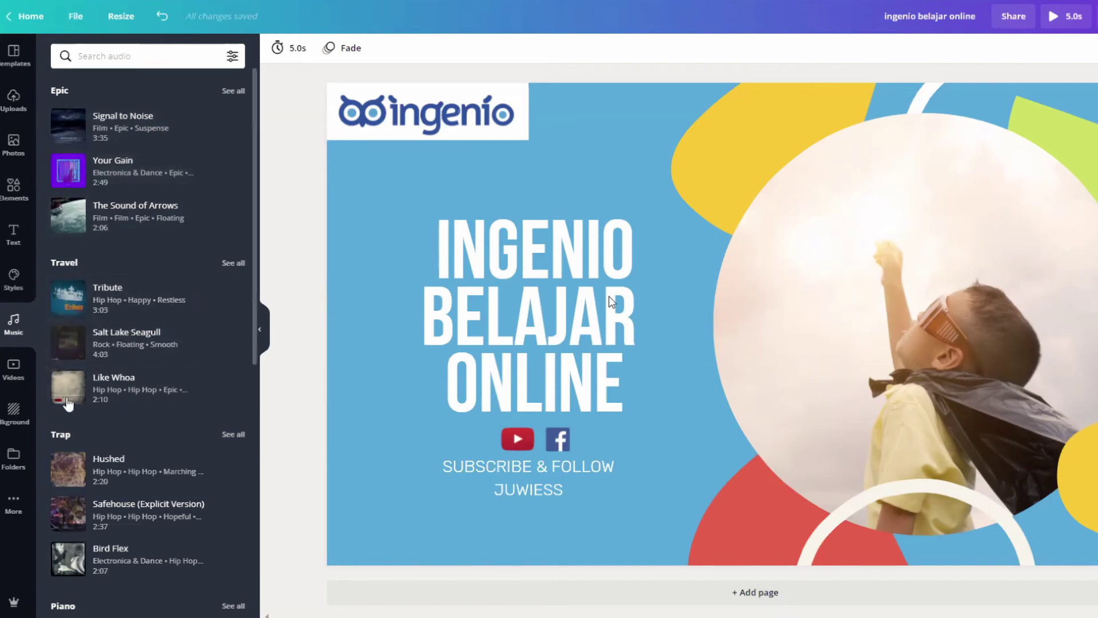
scroll(71, 403, down, 5)
scroll(111, 102, up, 5)
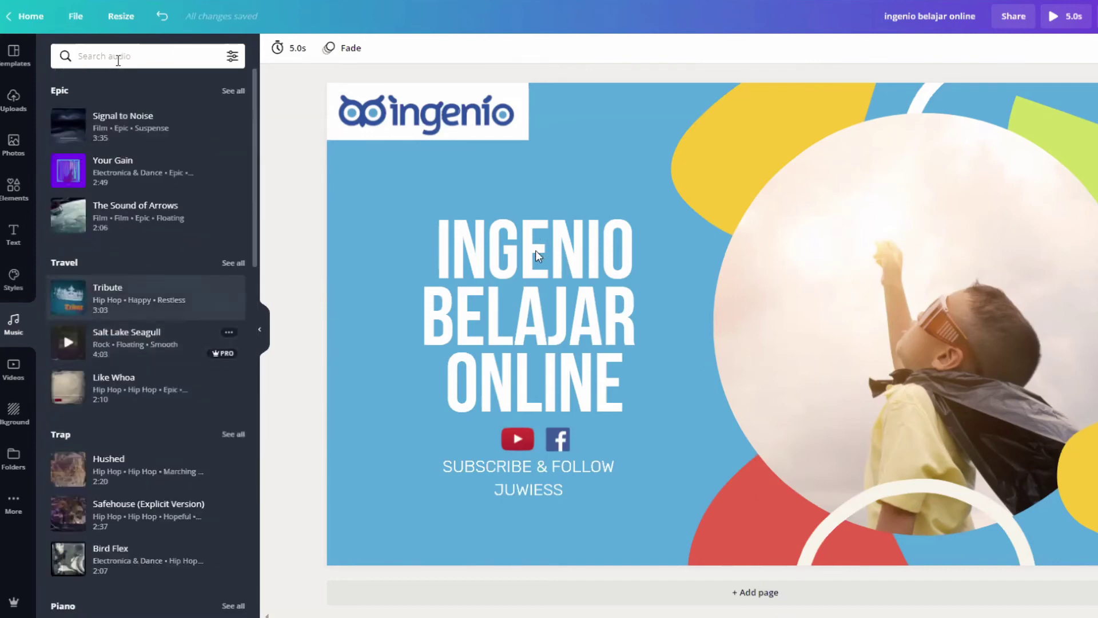
Search the music library for FREE, look through the tracks and clear the search.
click(118, 57)
text(FRE)
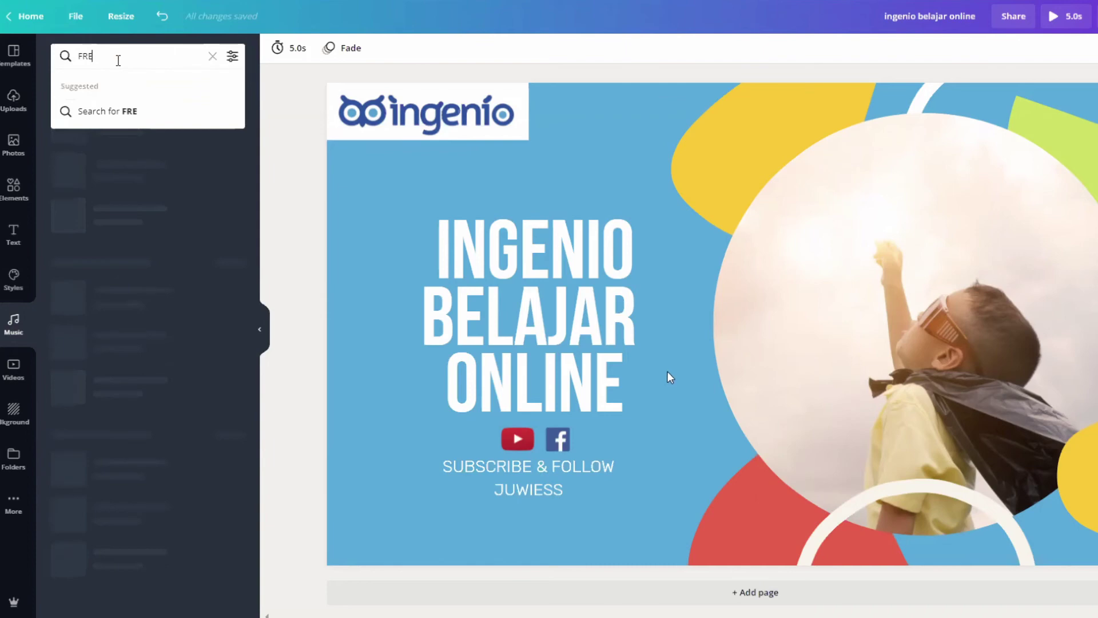
text(E)
click(137, 110)
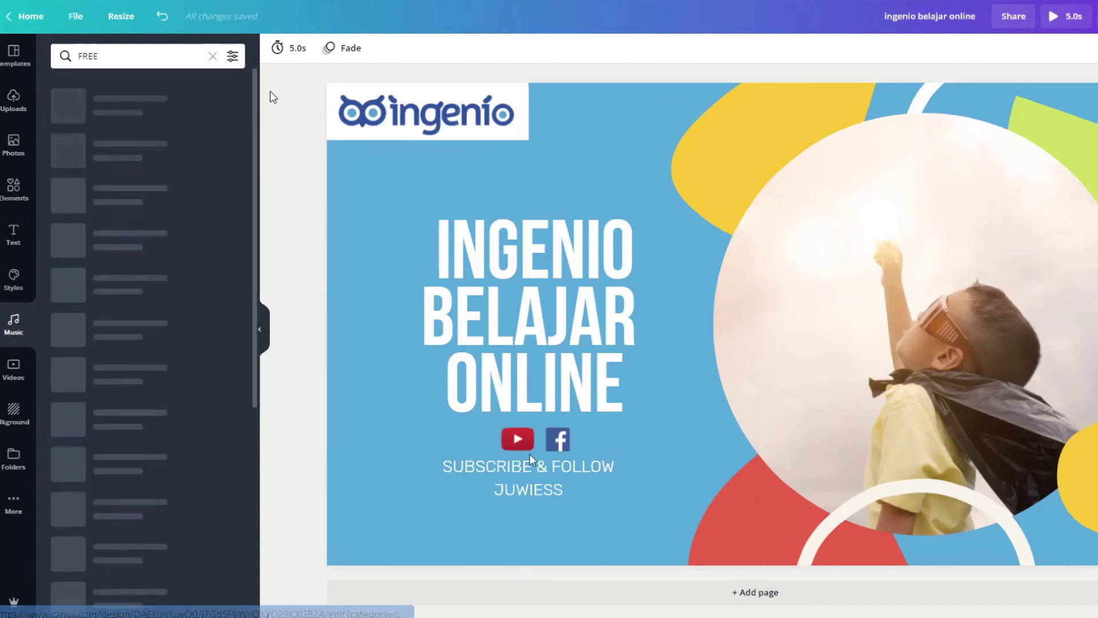
scroll(111, 273, down, 4)
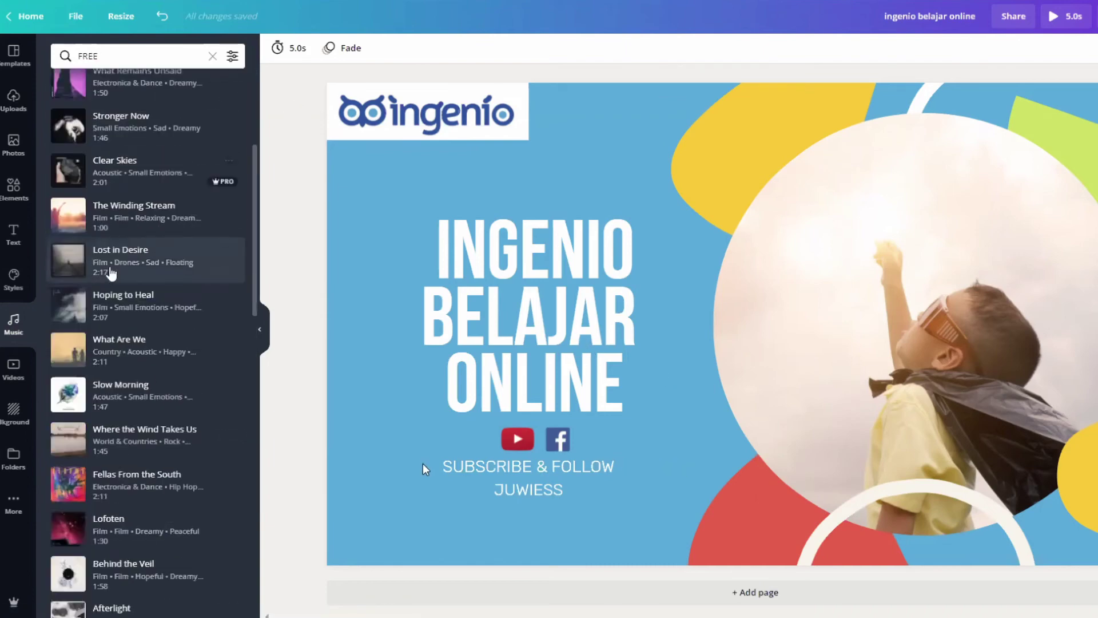
scroll(112, 274, up, 4)
click(213, 55)
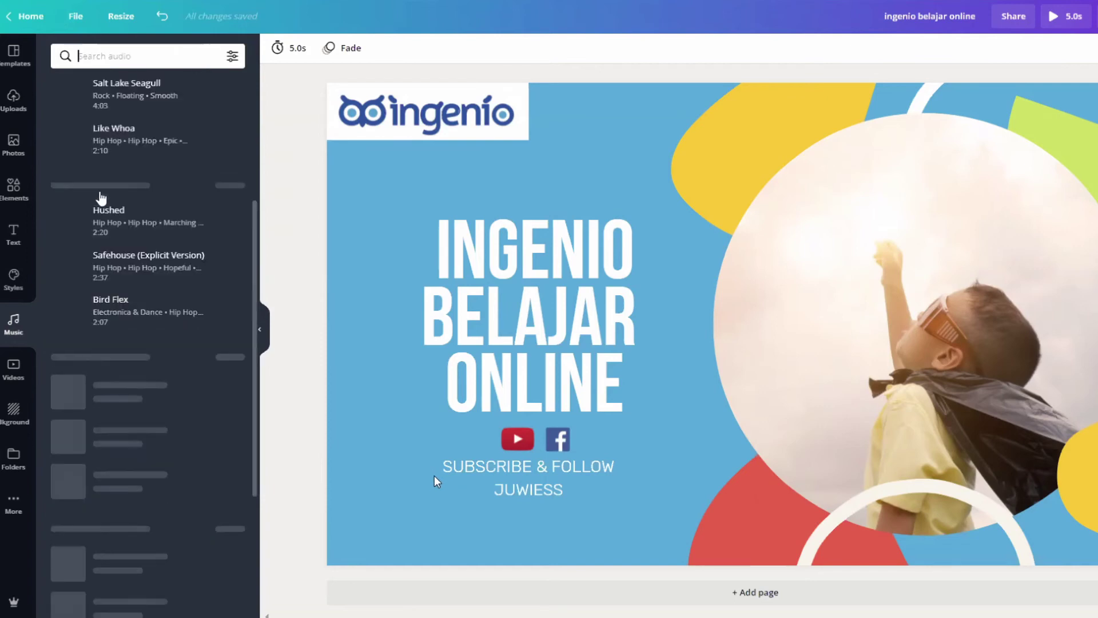
Browse the music library's categories and look through the full list of Epic tracks.
scroll(100, 197, down, 2)
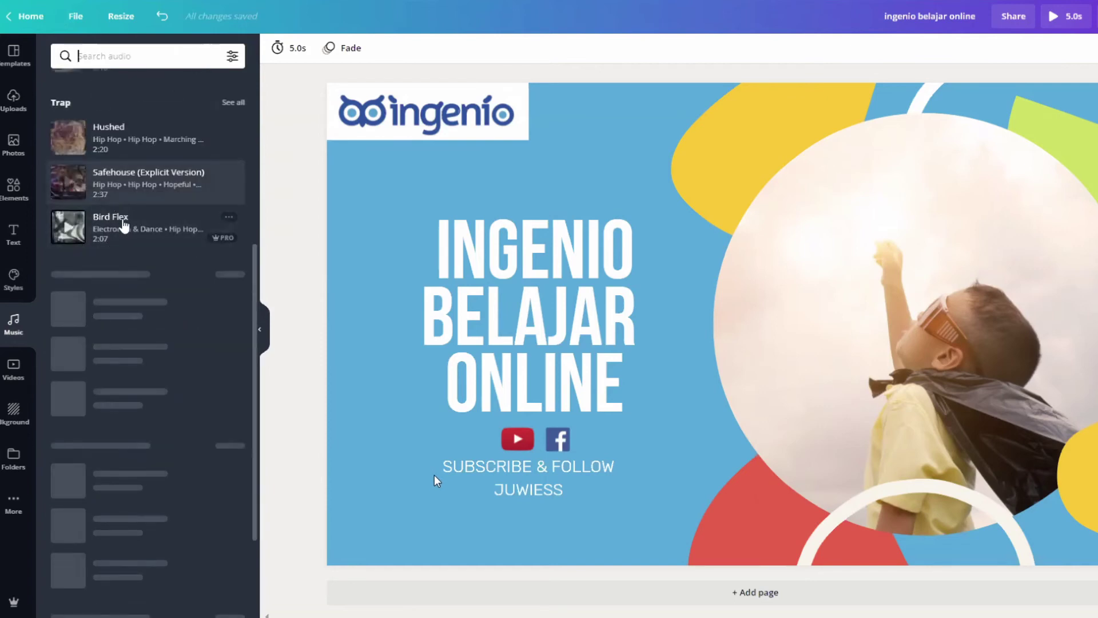
scroll(124, 224, down, 4)
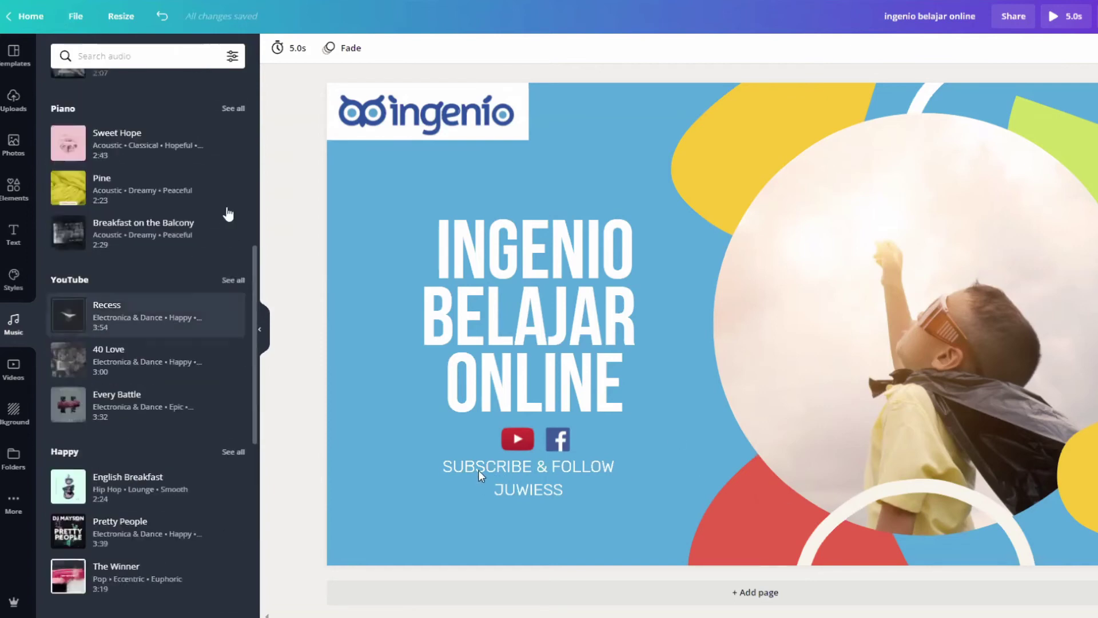
scroll(229, 90, up, 10)
click(232, 91)
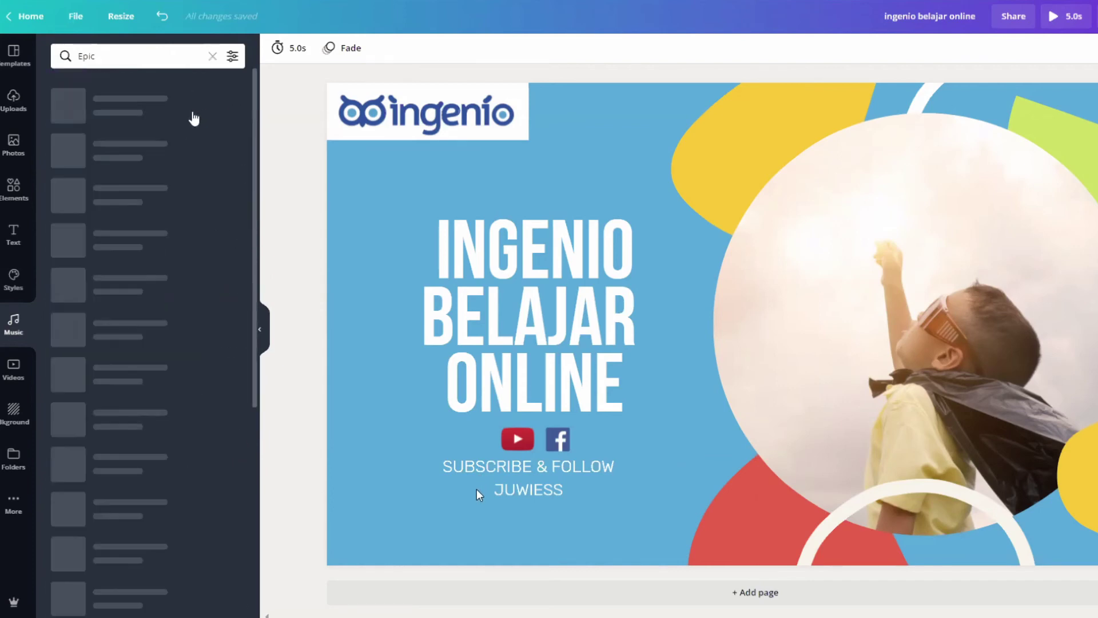
scroll(168, 360, down, 7)
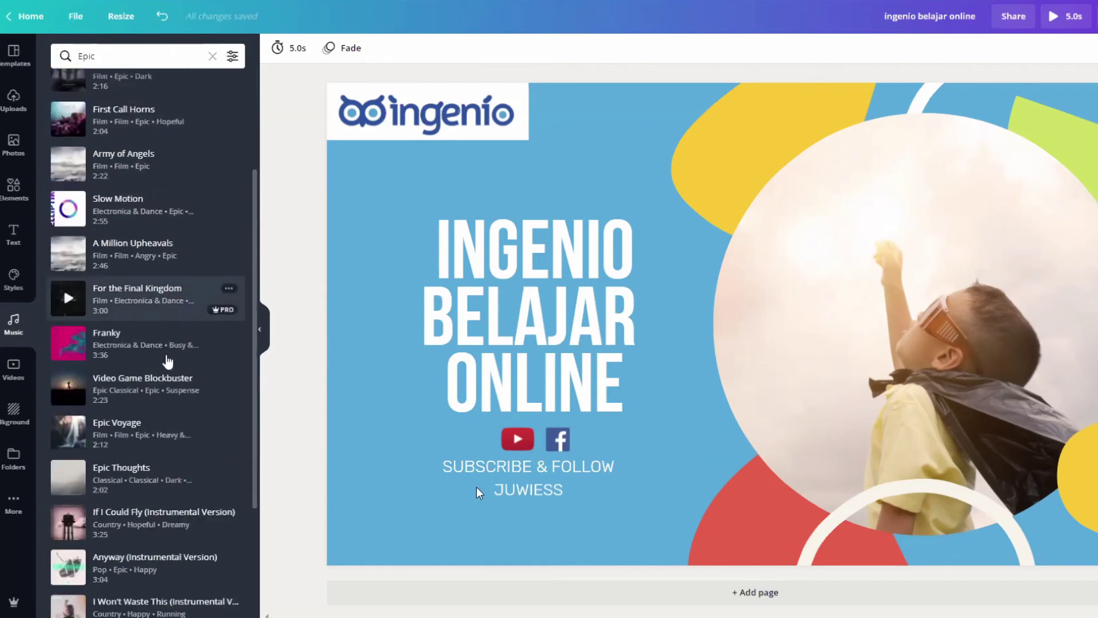
scroll(169, 382, down, 3)
scroll(172, 425, down, 7)
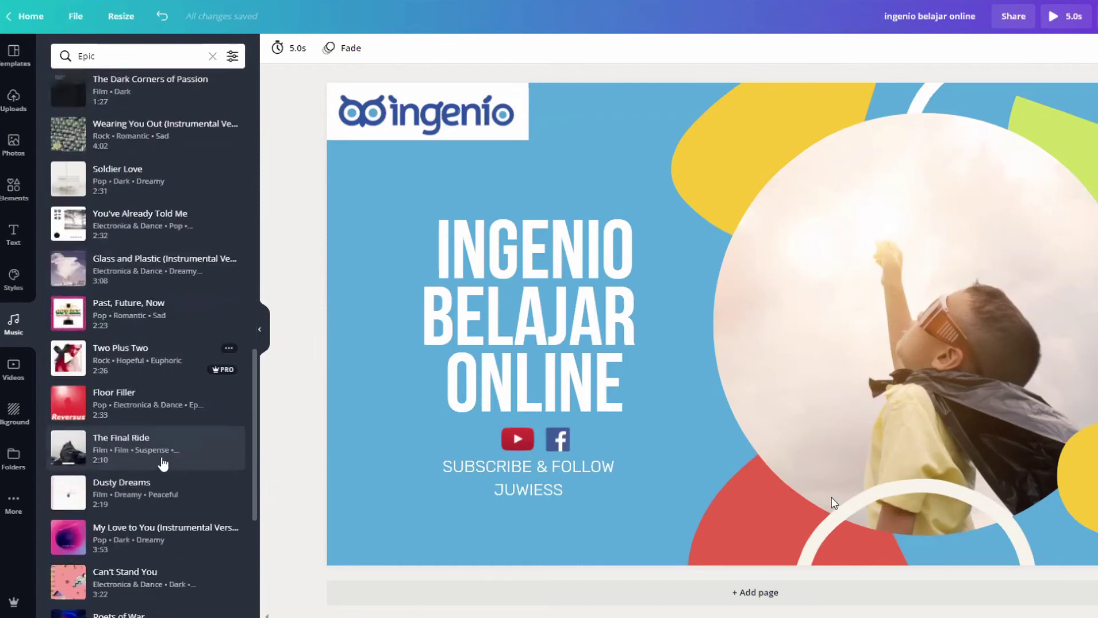
scroll(163, 463, down, 10)
scroll(152, 303, up, 17)
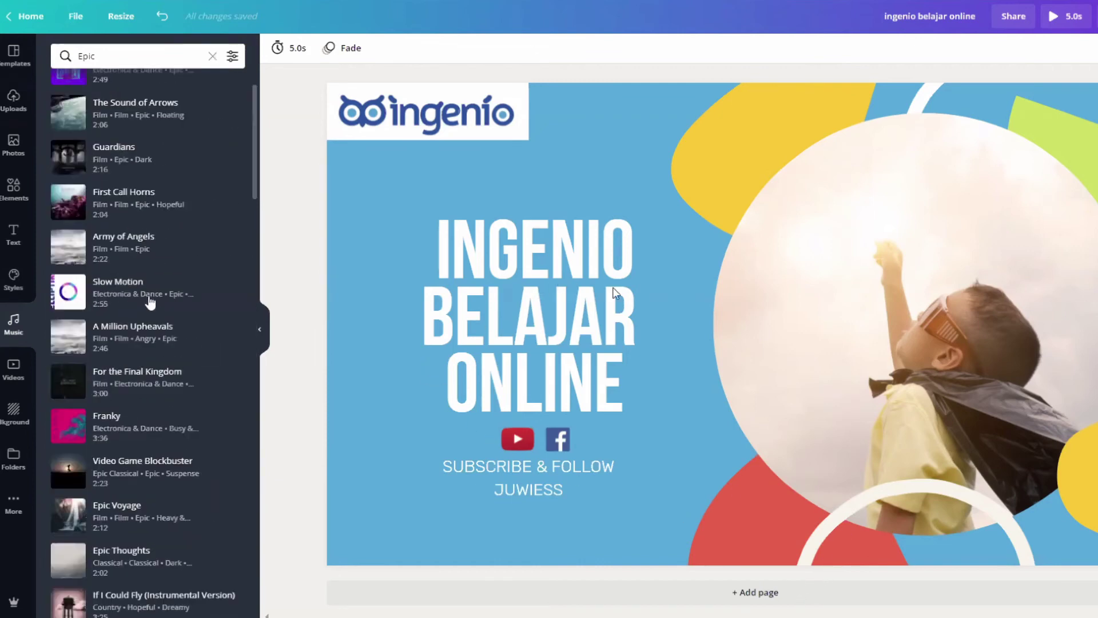
scroll(149, 302, up, 2)
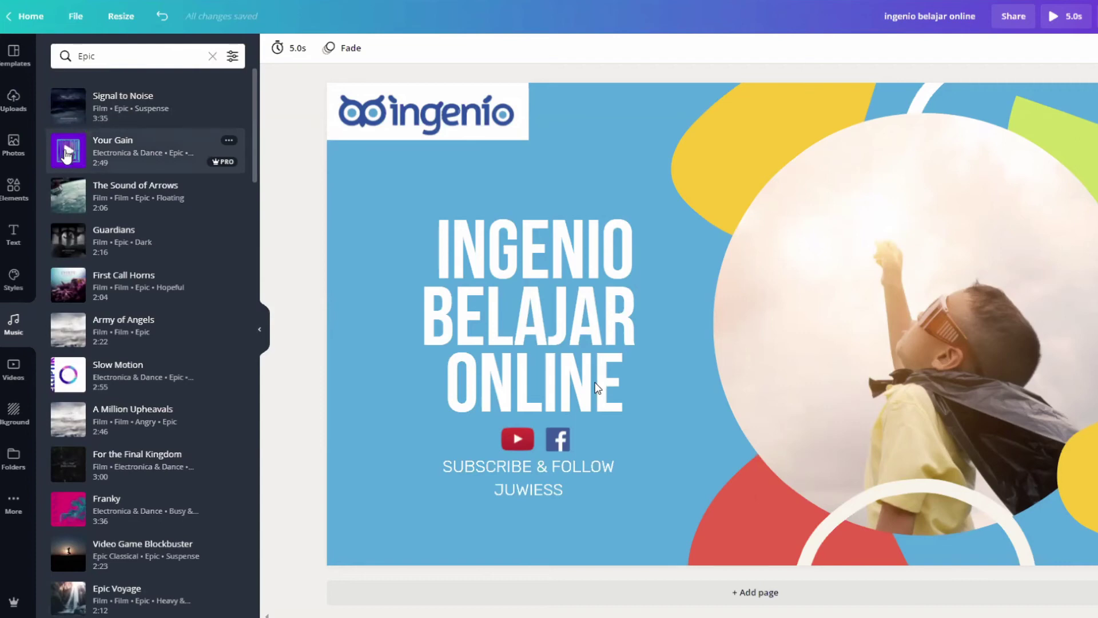
Listen to samples of the Epic tracks Signal to Noise and Your Gain.
click(67, 112)
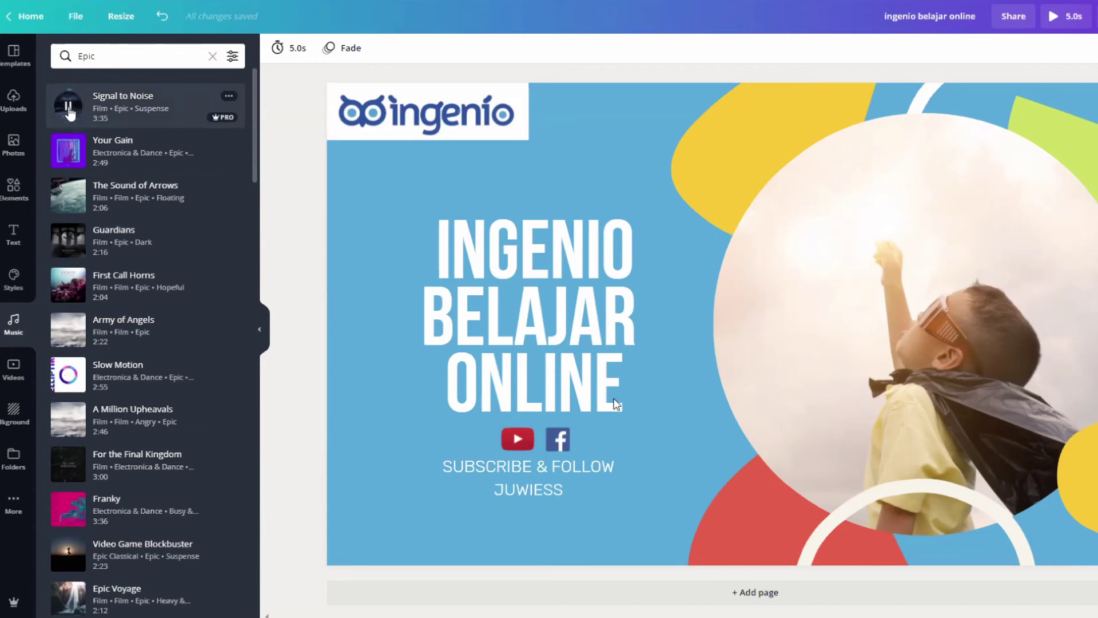
click(68, 112)
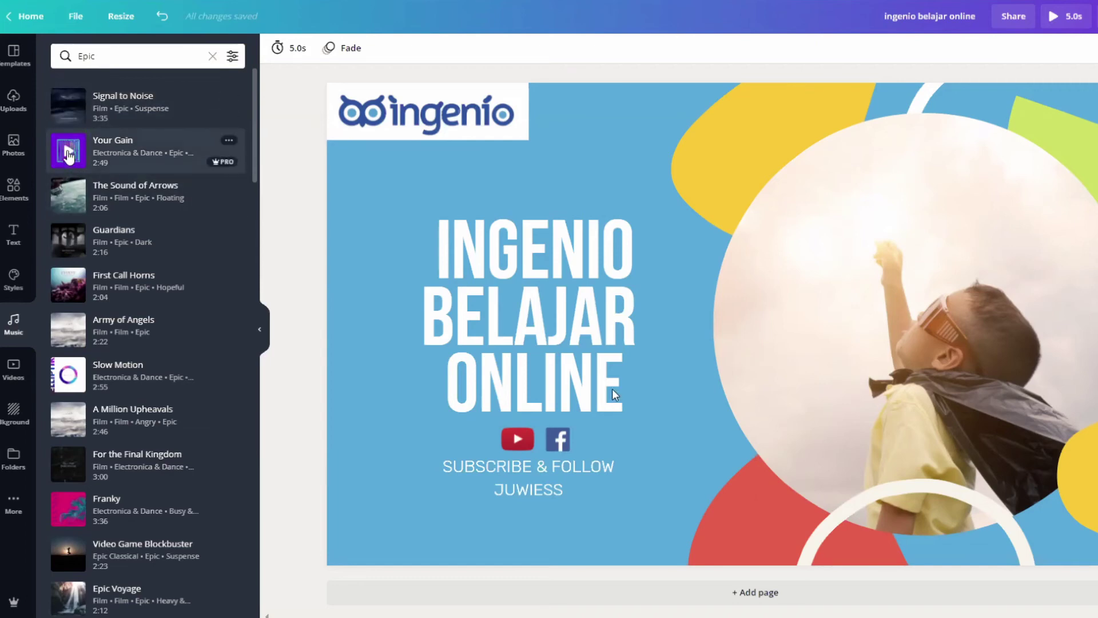
click(69, 152)
Replace the Epic search with a music search for FUN and listen to a sample of We've Made It.
click(166, 63)
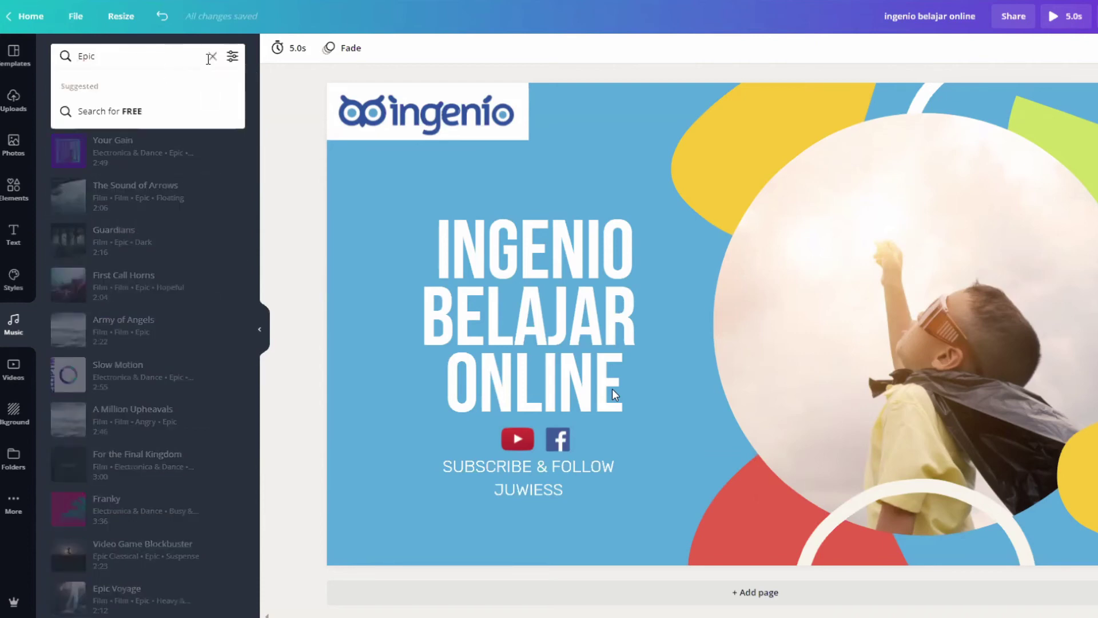
click(212, 55)
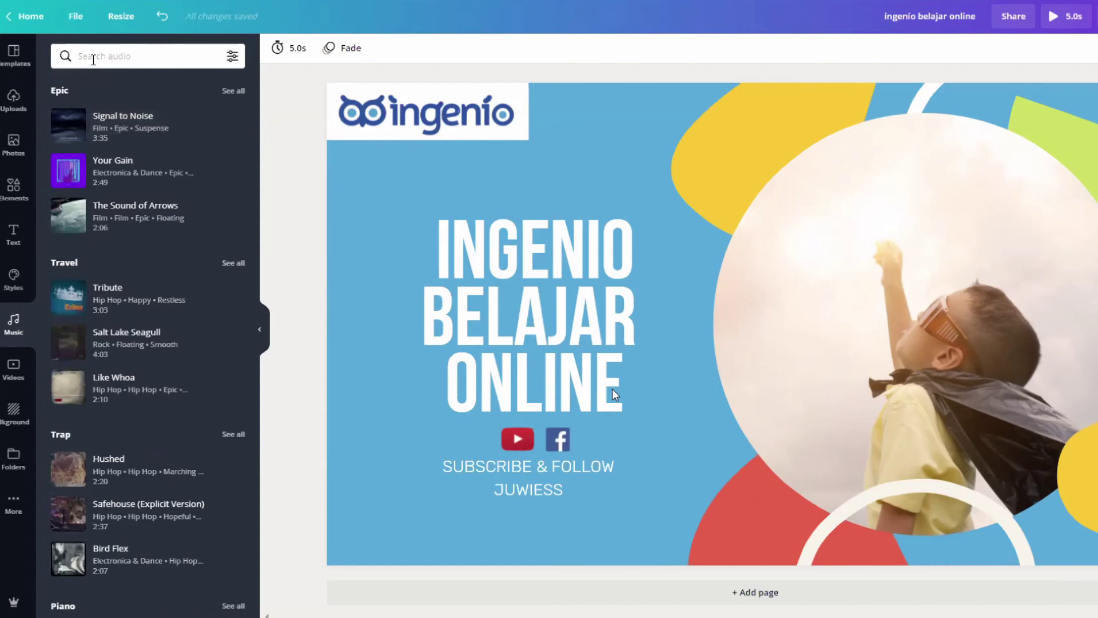
text(FUN)
key(Return)
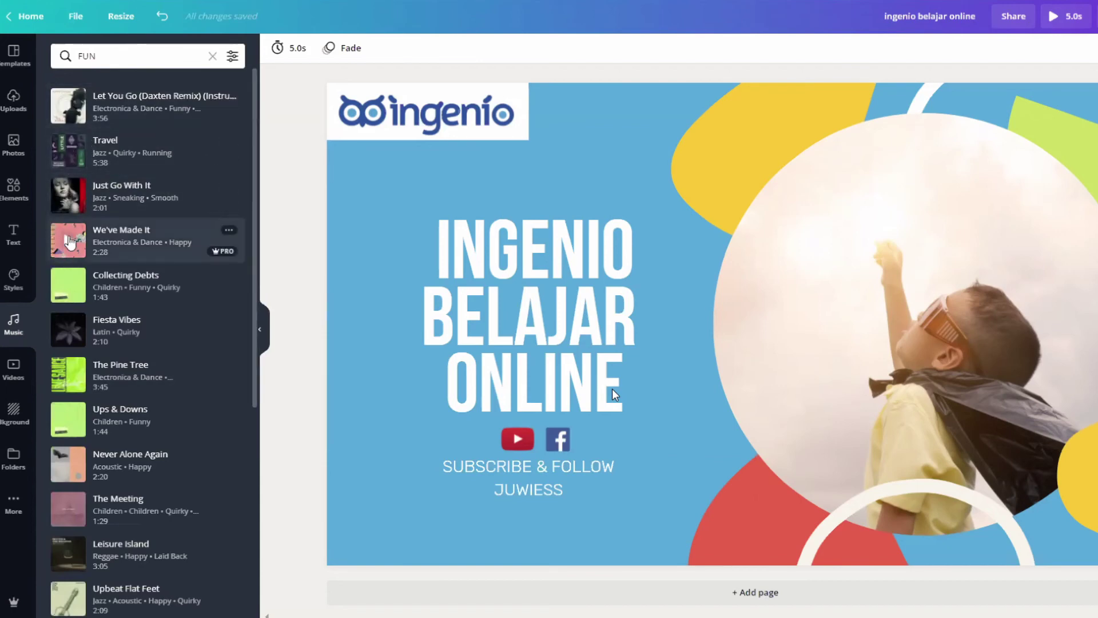
click(69, 240)
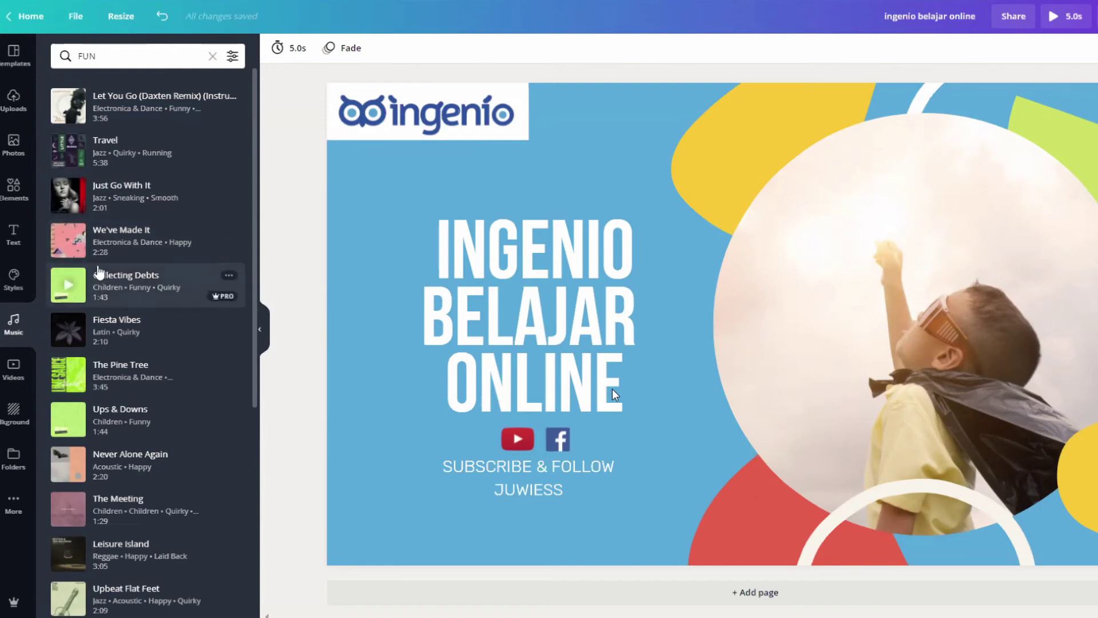
click(70, 239)
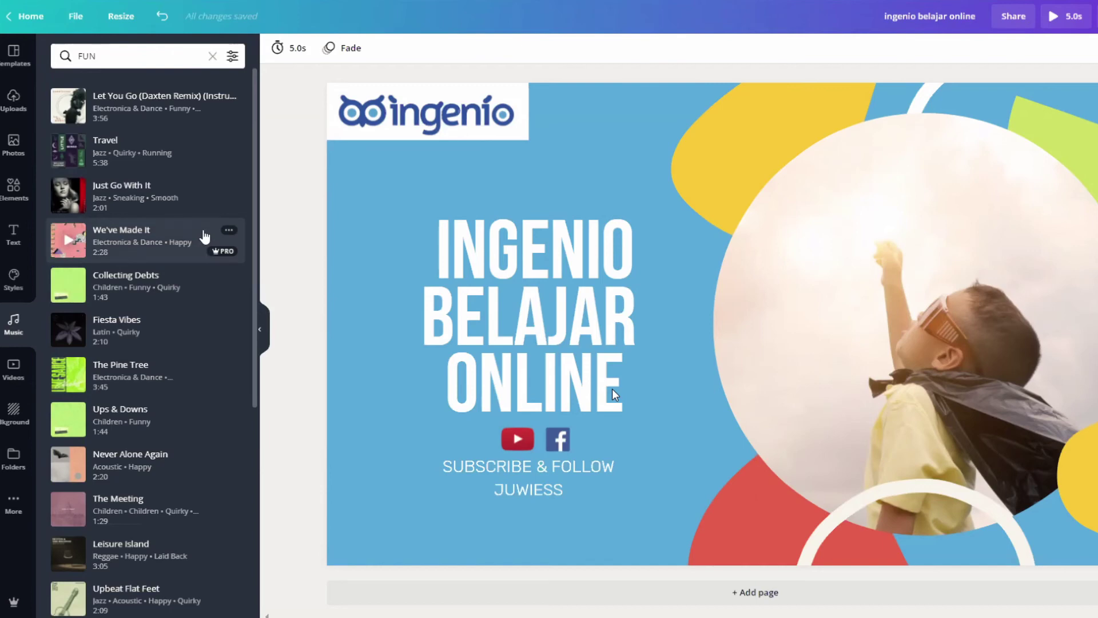
Add the We've Made It track to the design as background music.
drag(204, 236, 68, 244)
drag(123, 239, 641, 212)
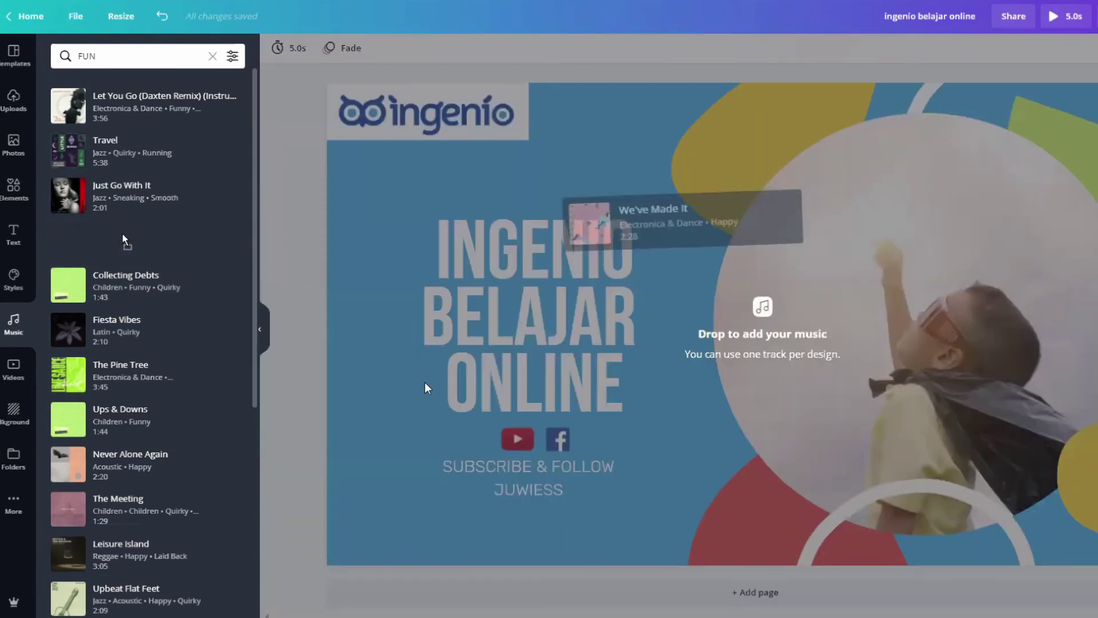
drag(425, 382, 421, 384)
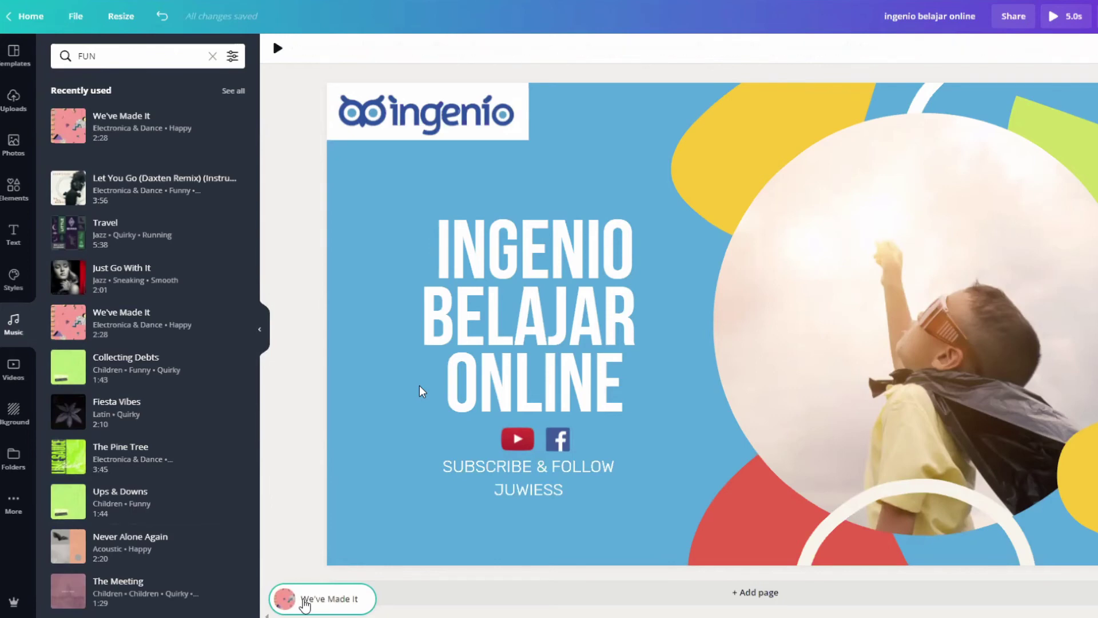
Play and pause the added music track twice, leaving it deselected.
click(279, 49)
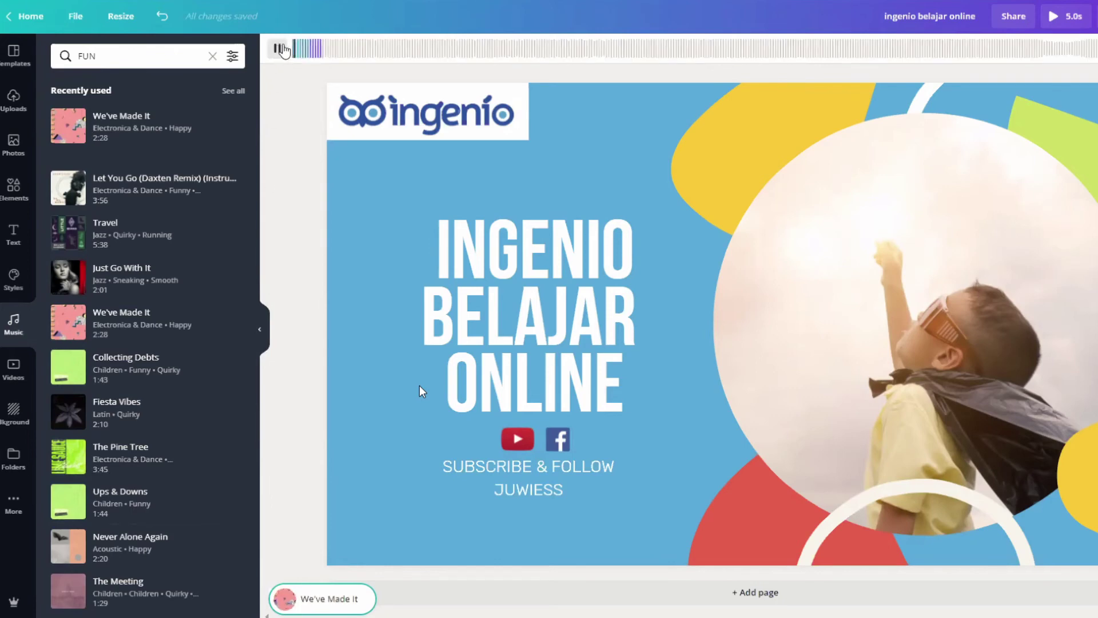
click(279, 49)
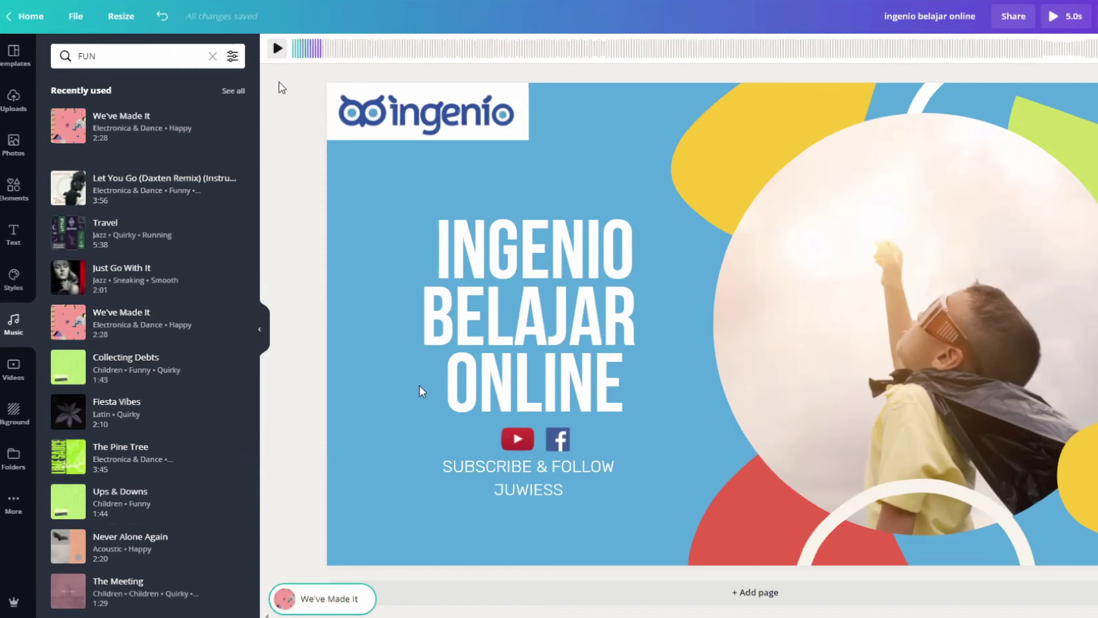
click(278, 49)
click(278, 48)
click(281, 189)
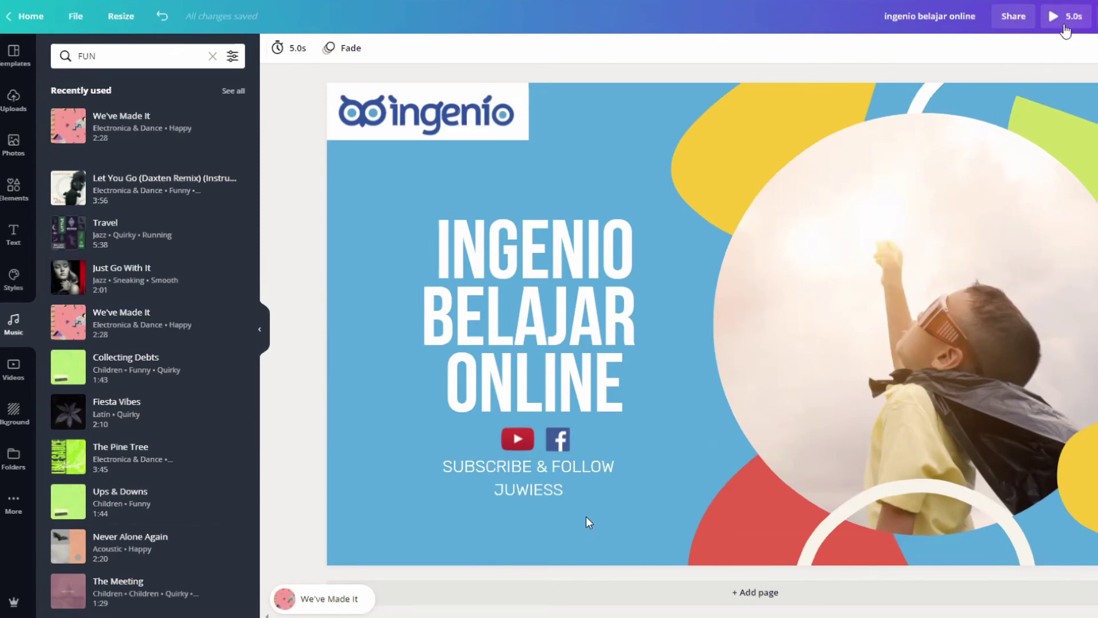
Play the full preview of the design with its music twice, closing it each time.
click(1054, 22)
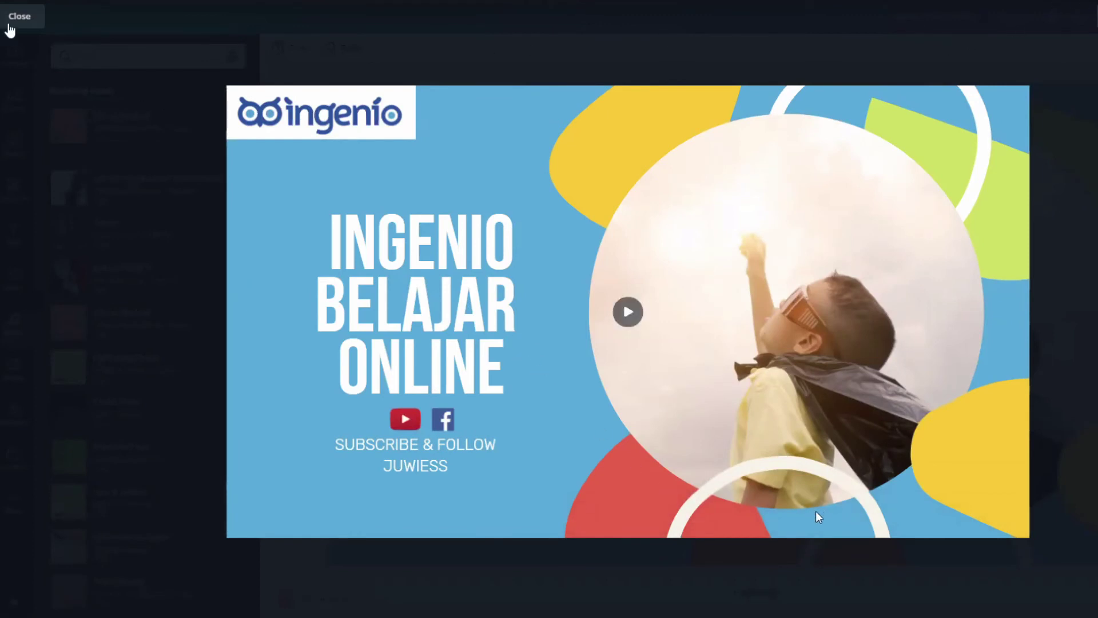
click(201, 268)
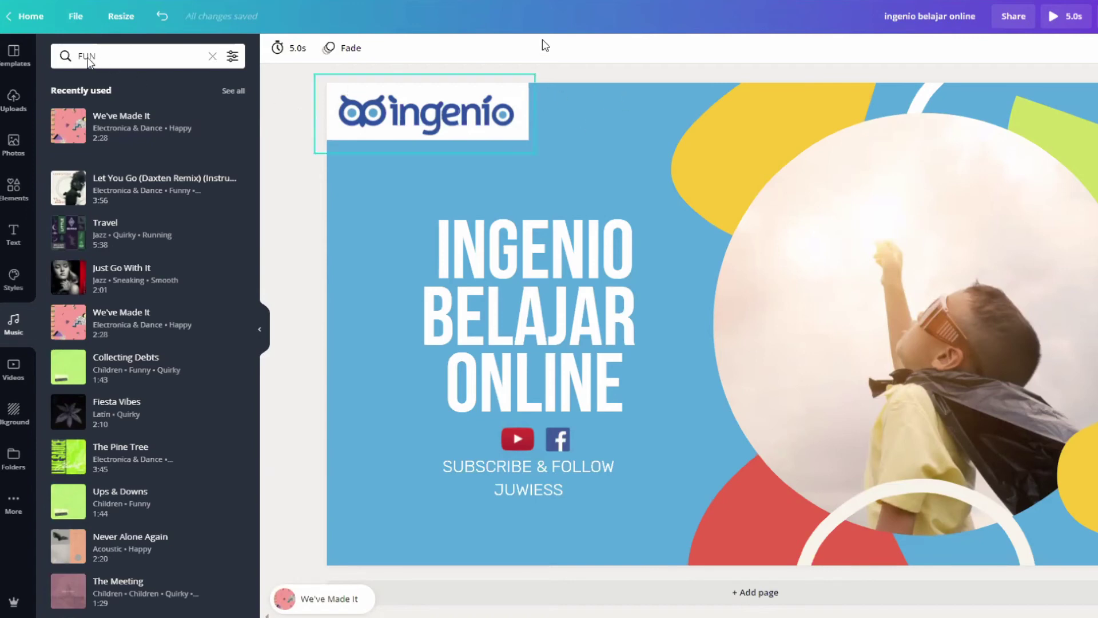
click(1067, 17)
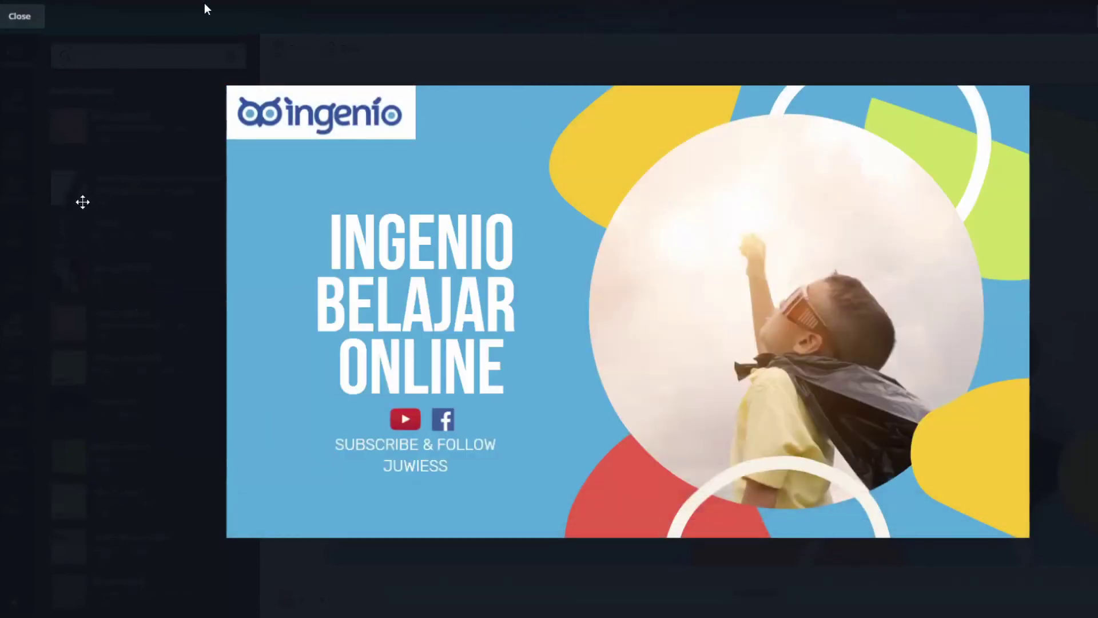
click(21, 20)
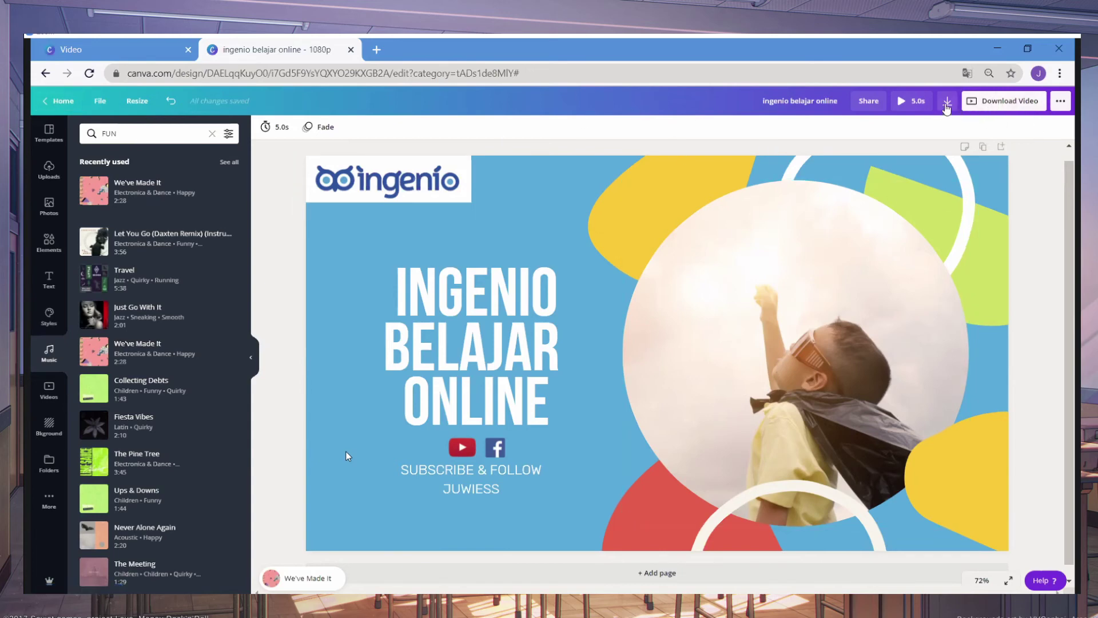
Try to download the design with its music as an MP4 video, and close the download options.
click(948, 106)
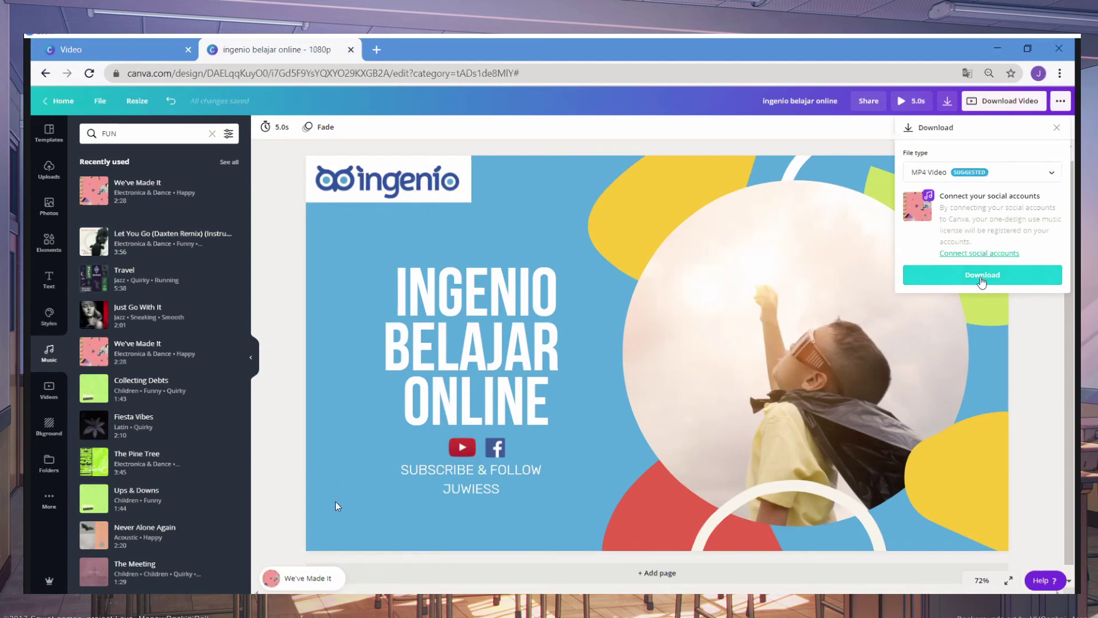
click(982, 277)
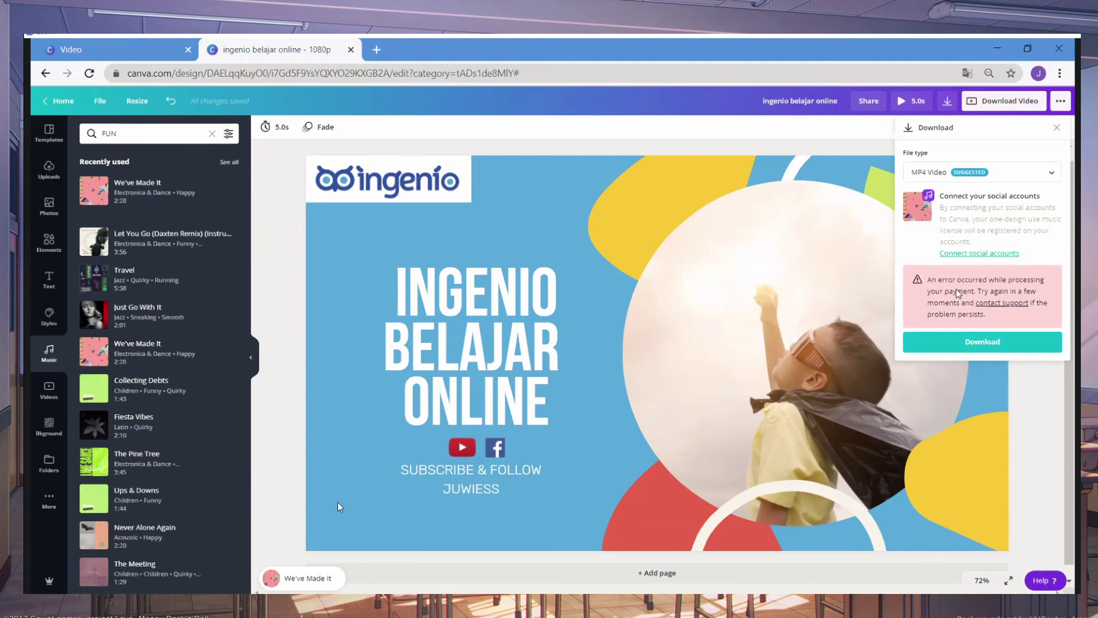
click(995, 101)
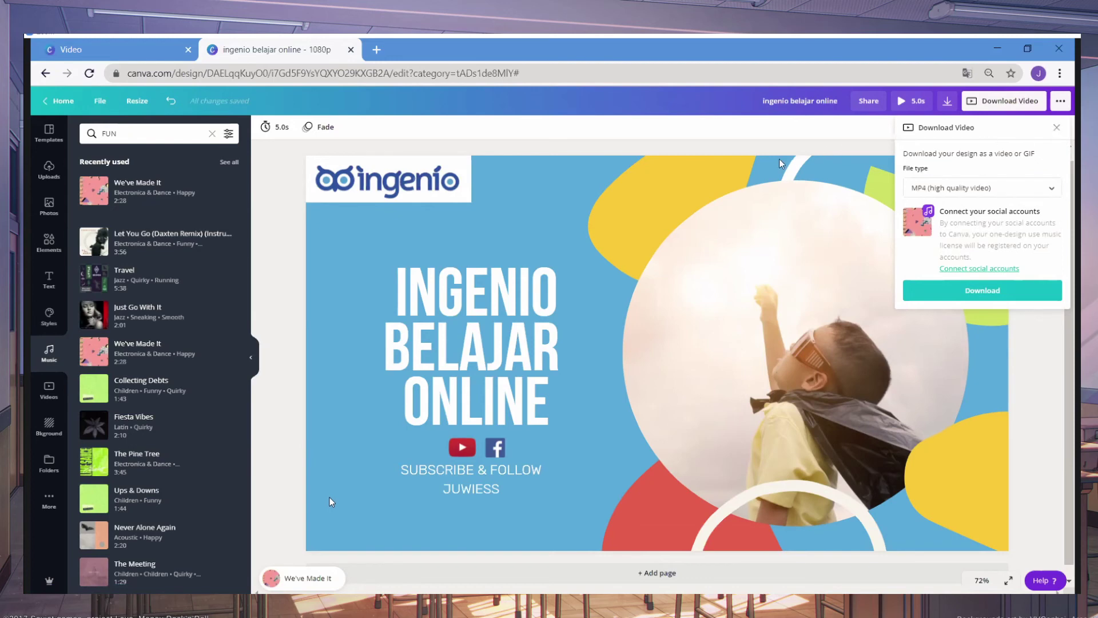
click(1056, 128)
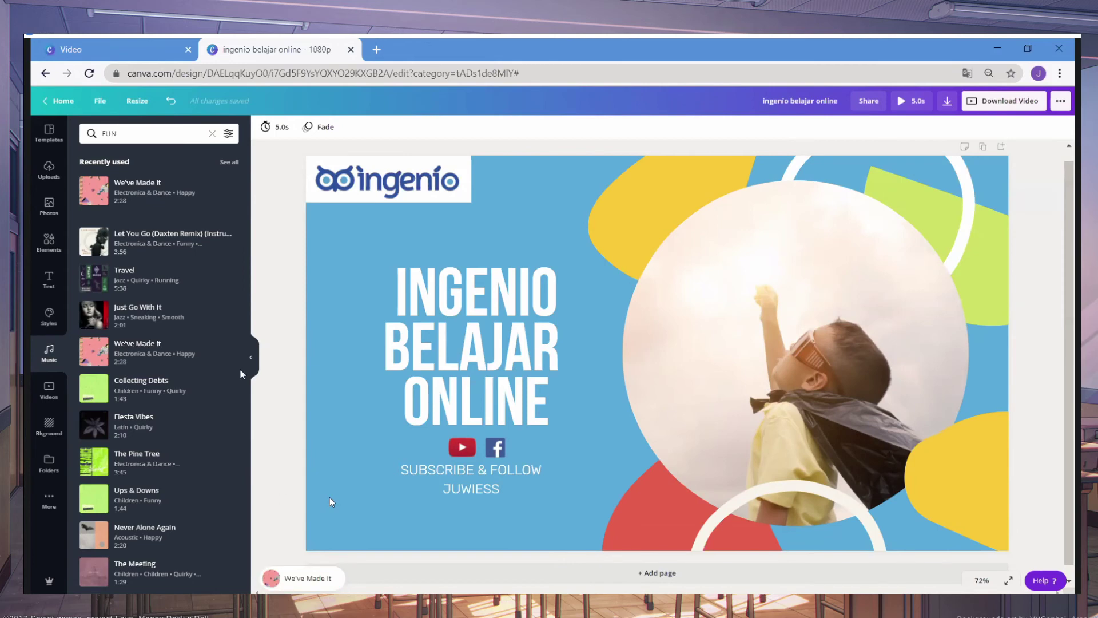
Look through the rest of the FUN music tracks and clear the search.
mouse_move(151, 287)
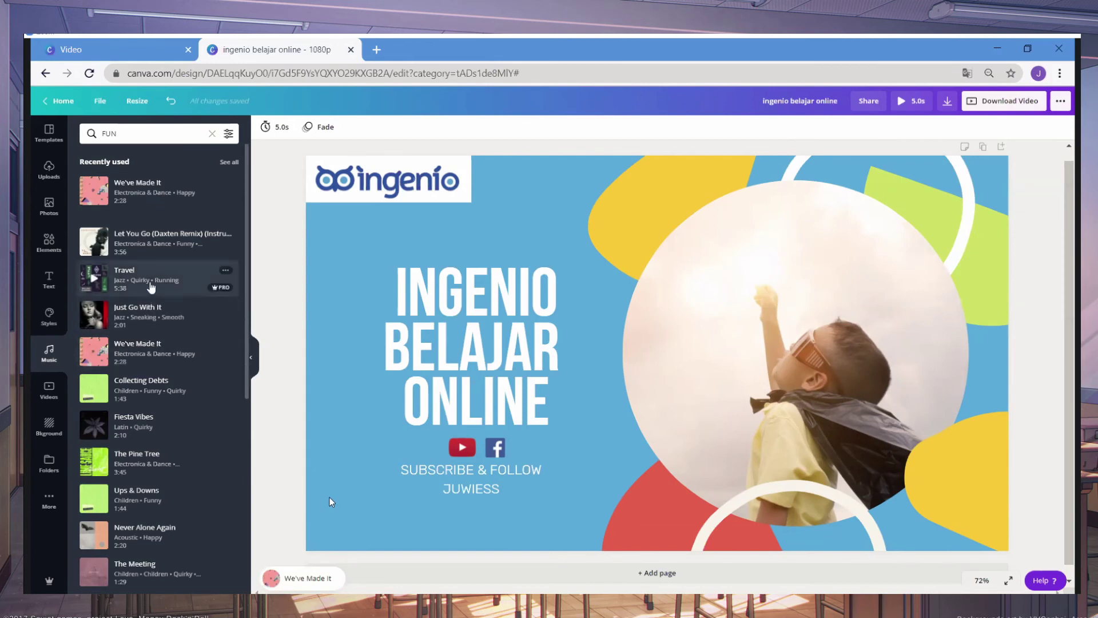
scroll(151, 287, down, 10)
scroll(161, 298, down, 3)
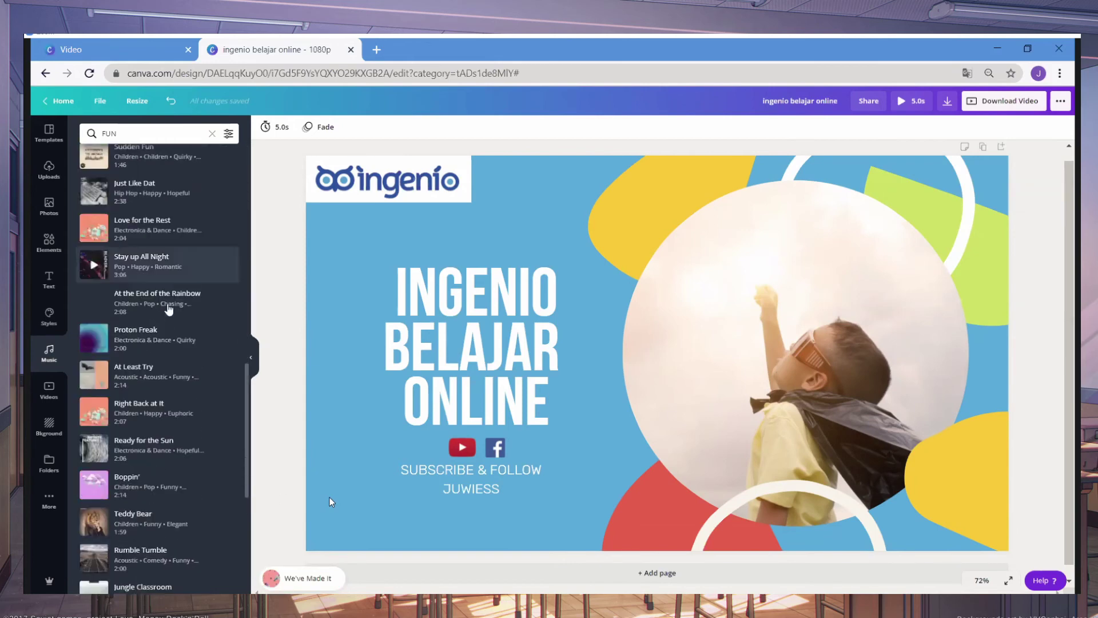
scroll(161, 297, up, 12)
click(211, 133)
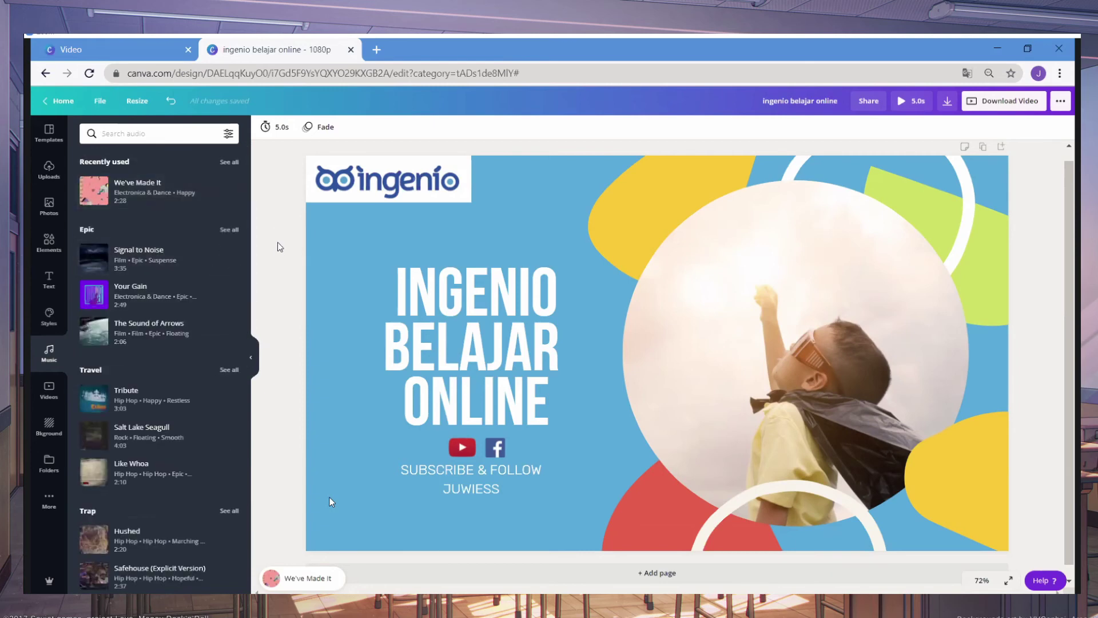
Remove the We've Made It music track from the design.
click(947, 104)
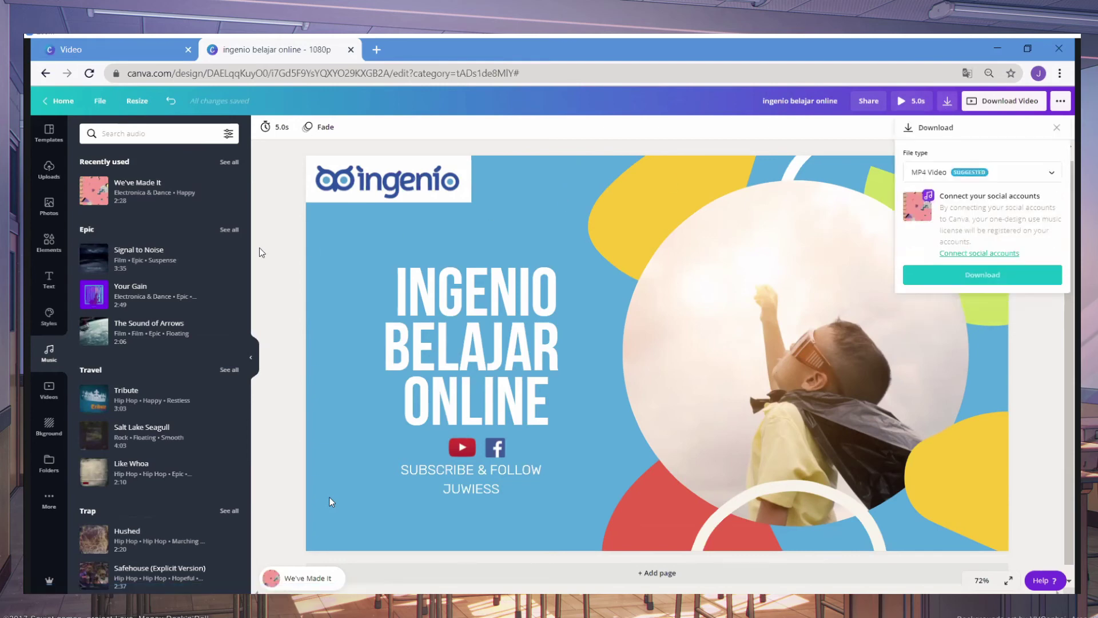
click(279, 247)
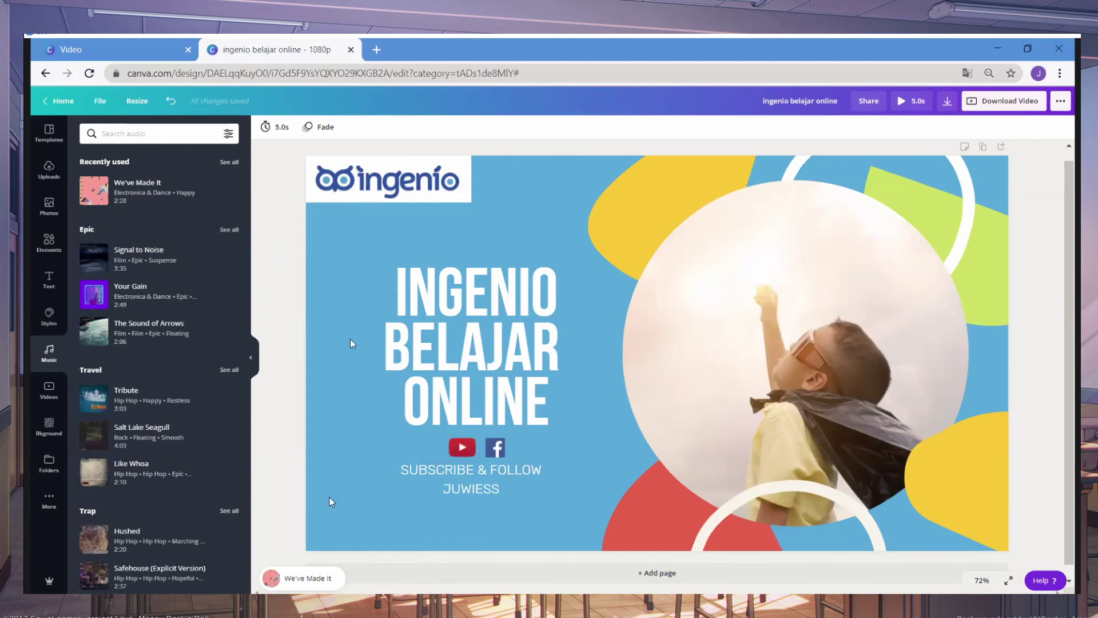
click(285, 584)
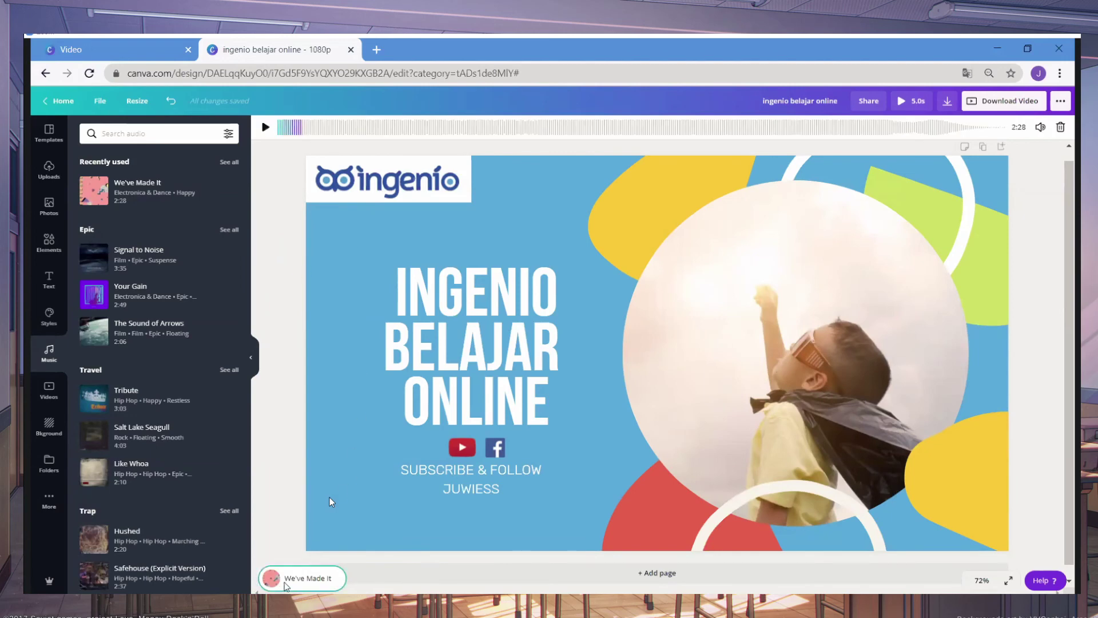
key(Escape)
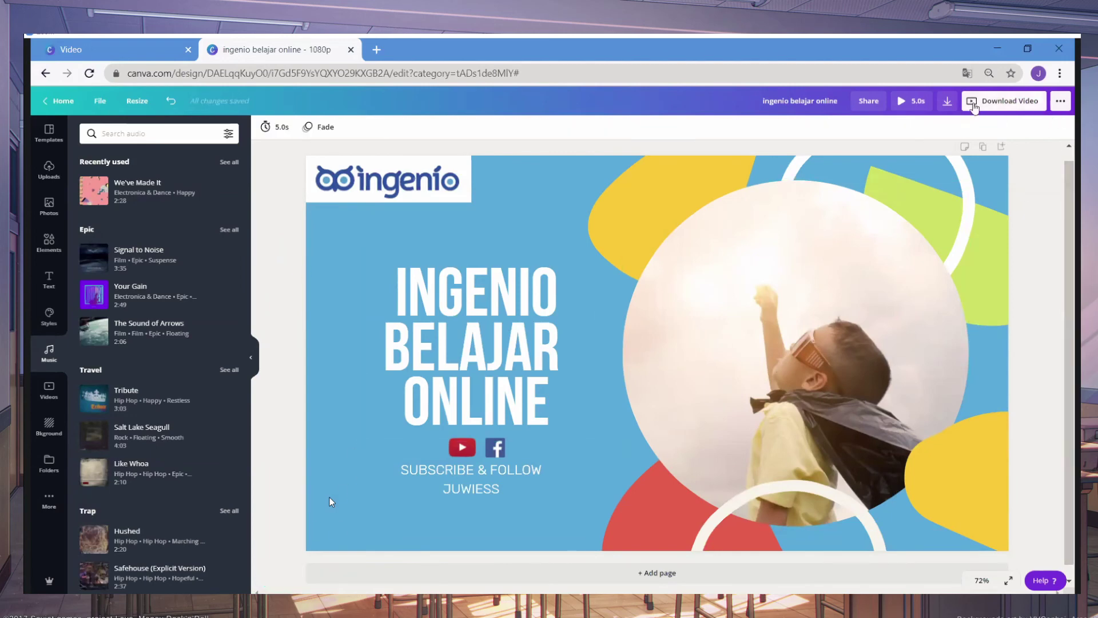
Download the design as an MP4 video and open the downloaded file.
click(949, 103)
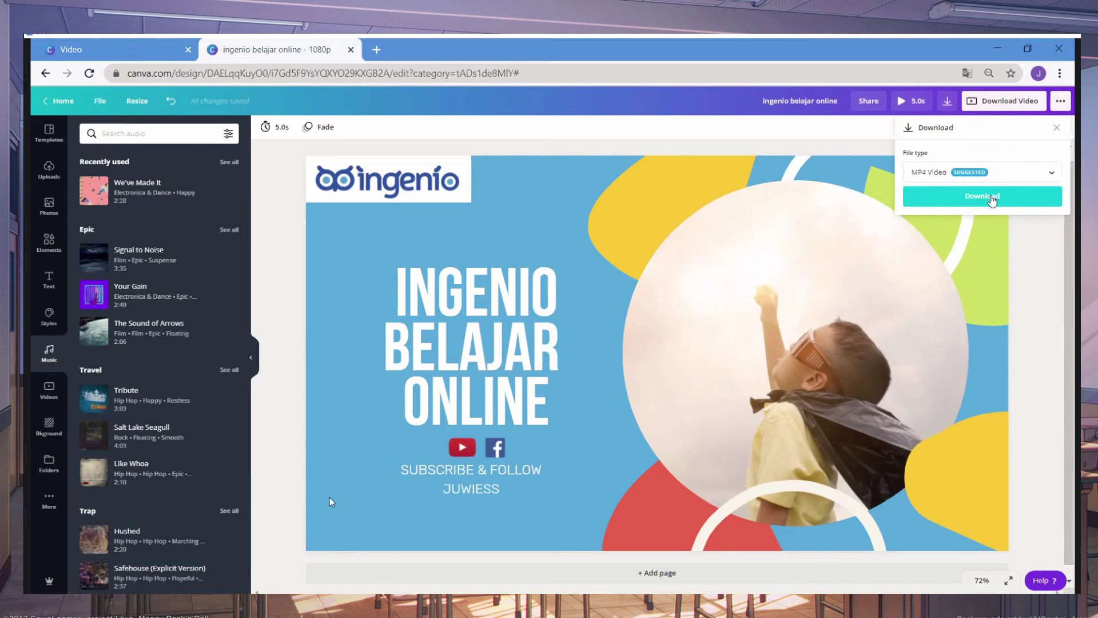
click(991, 197)
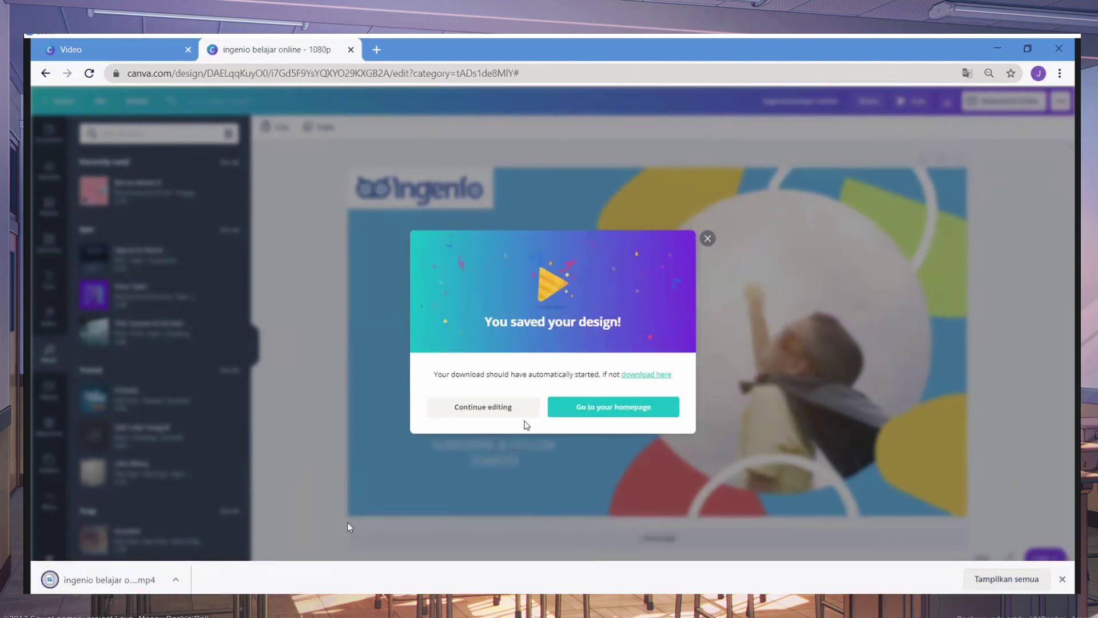
click(114, 581)
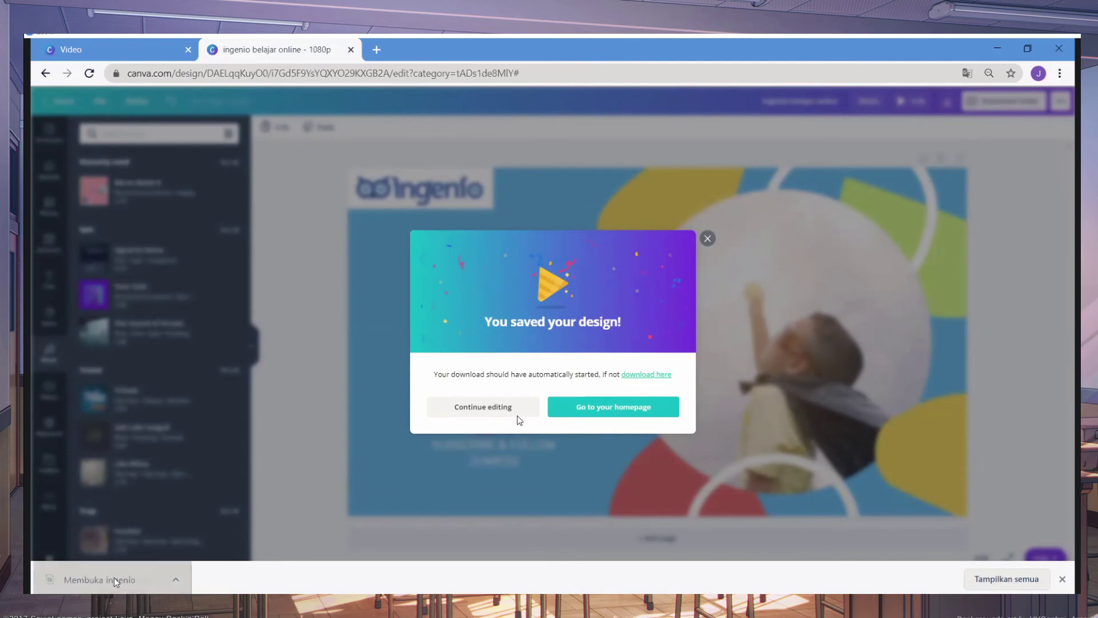